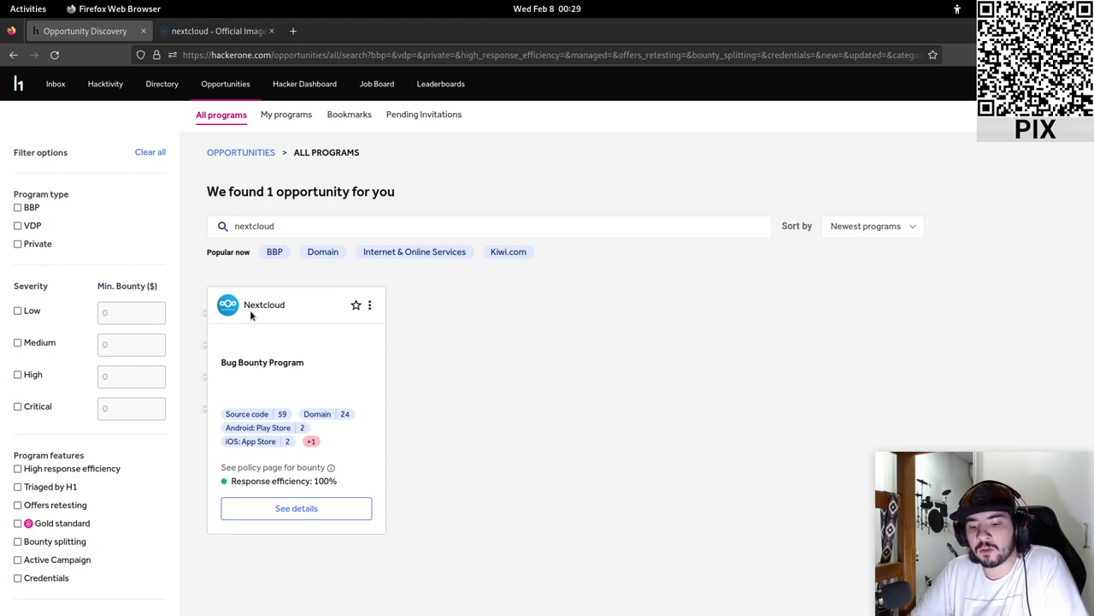
- Open the details page of the Nextcloud program from the HackerOne search results
scroll(701, 449, down, 6)
scroll(701, 449, up, 6)
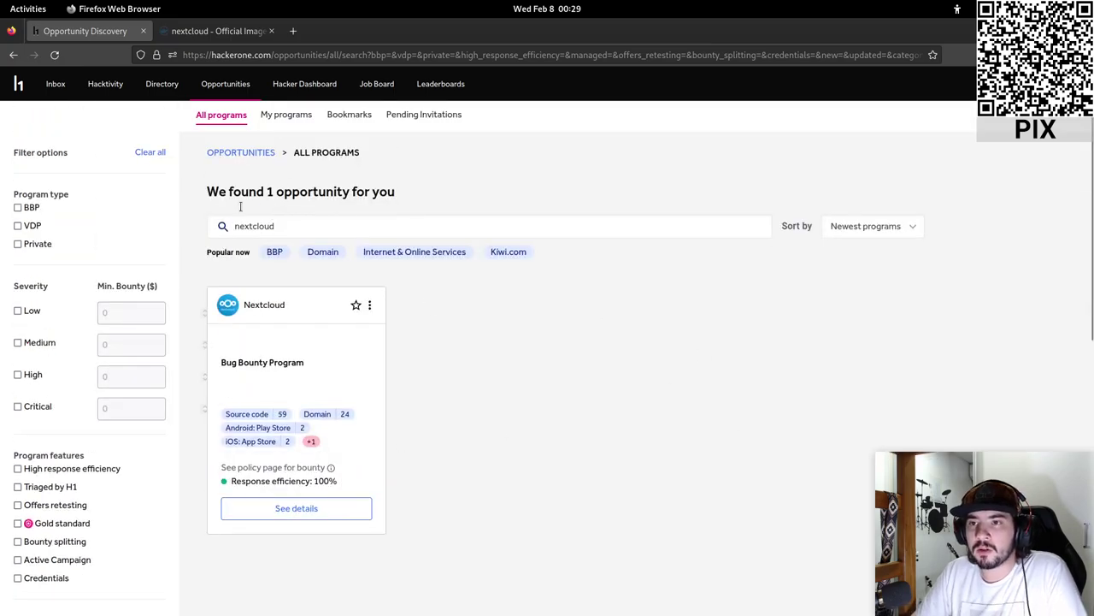
double_click(271, 225)
click(274, 226)
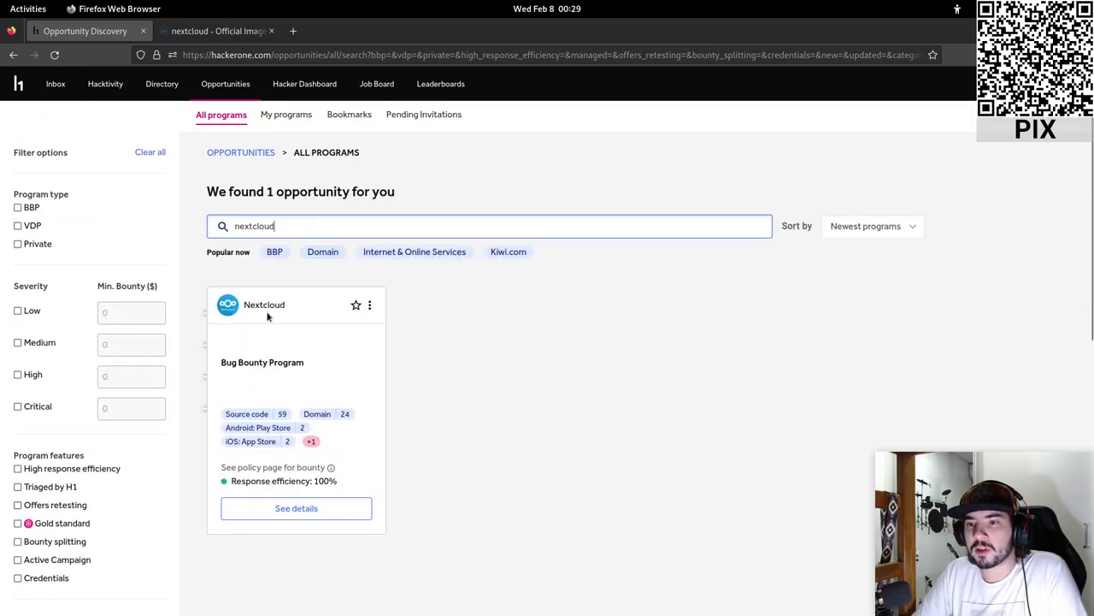
click(340, 300)
drag(305, 310, 447, 354)
click(333, 481)
click(290, 509)
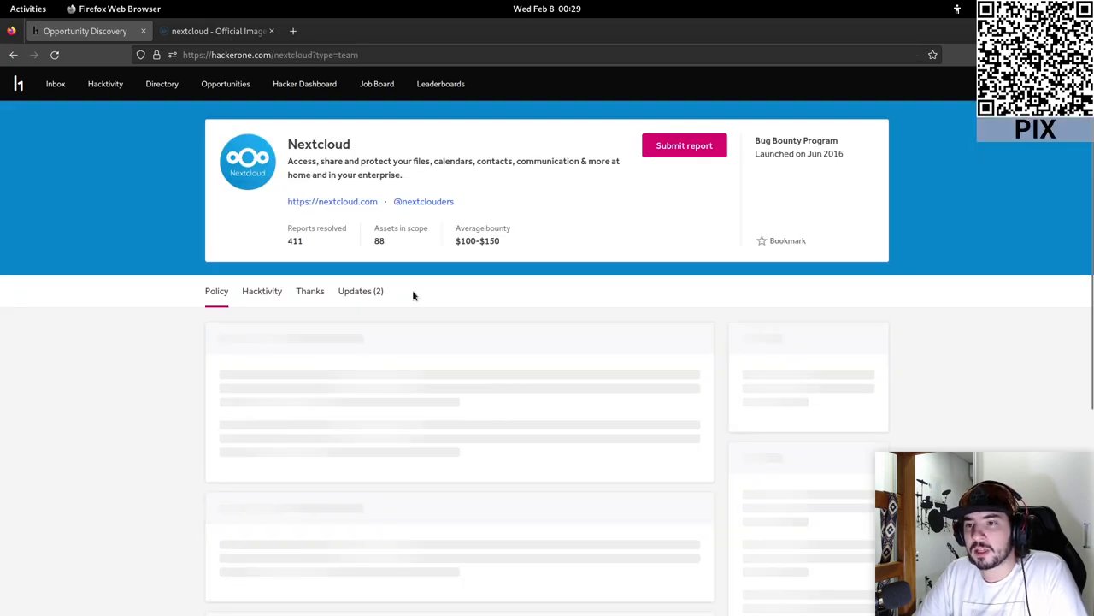
- Read through the Nextcloud program policy and its in-scope and out-of-scope assets
scroll(171, 329, down, 3)
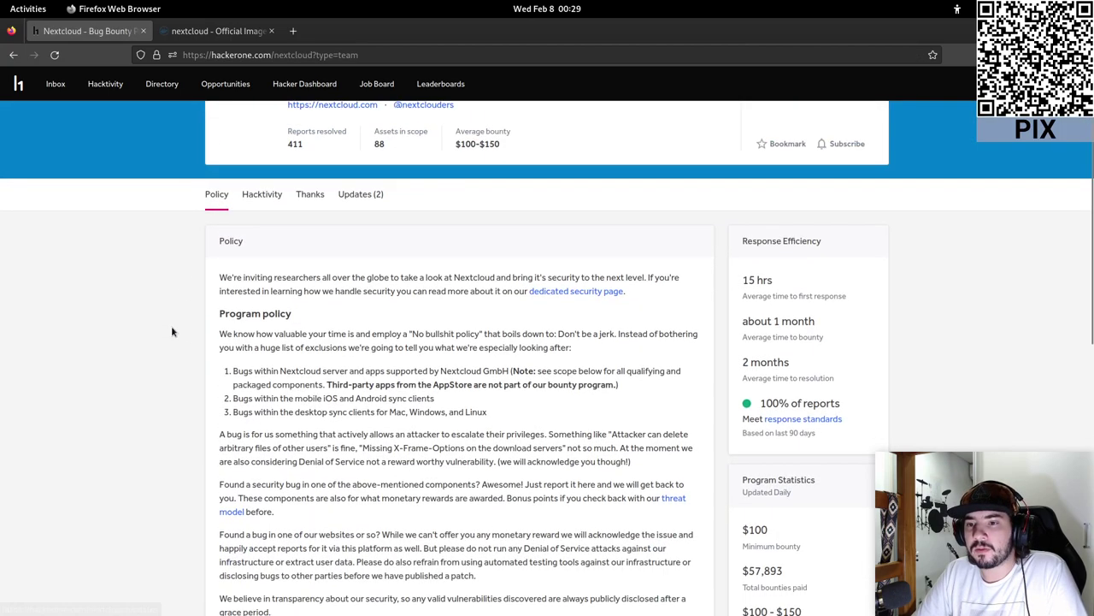
drag(224, 180, 305, 182)
click(306, 184)
scroll(261, 308, down, 3)
scroll(263, 295, down, 5)
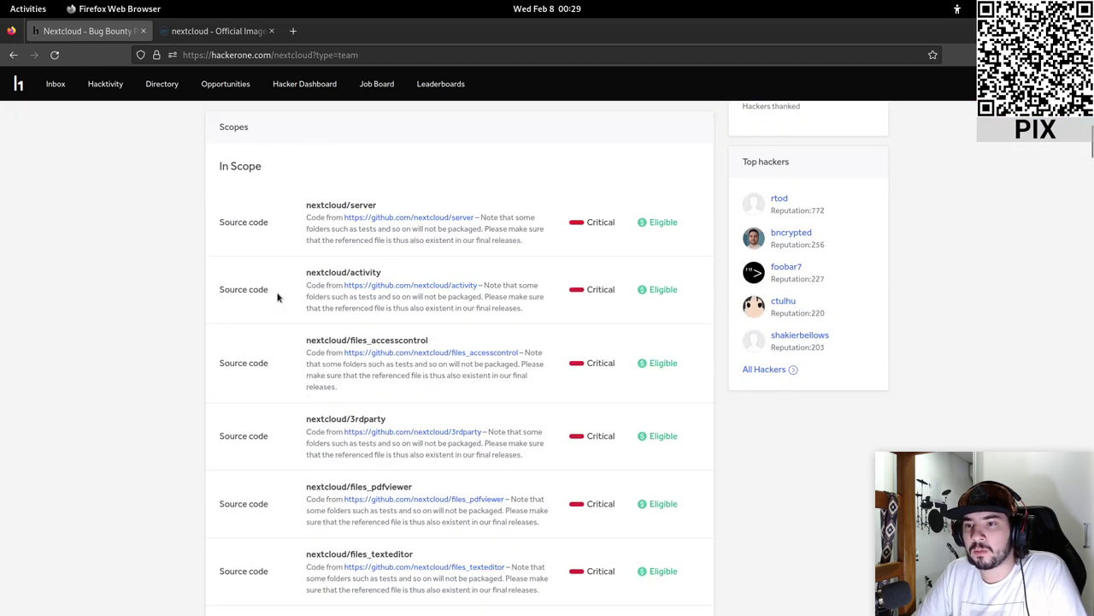
scroll(282, 209, down, 10)
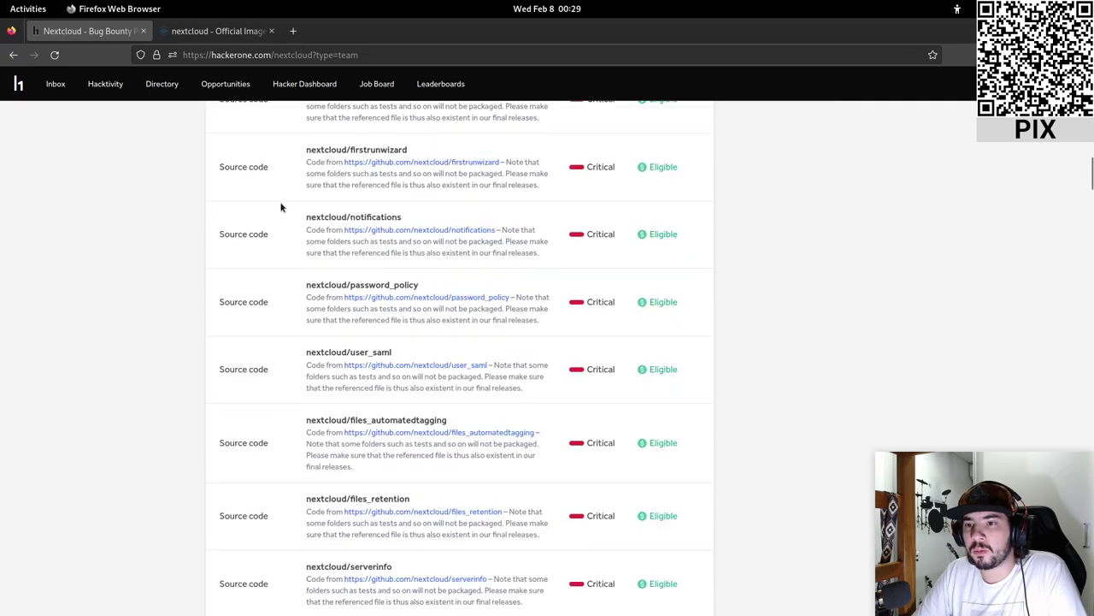
scroll(302, 208, down, 15)
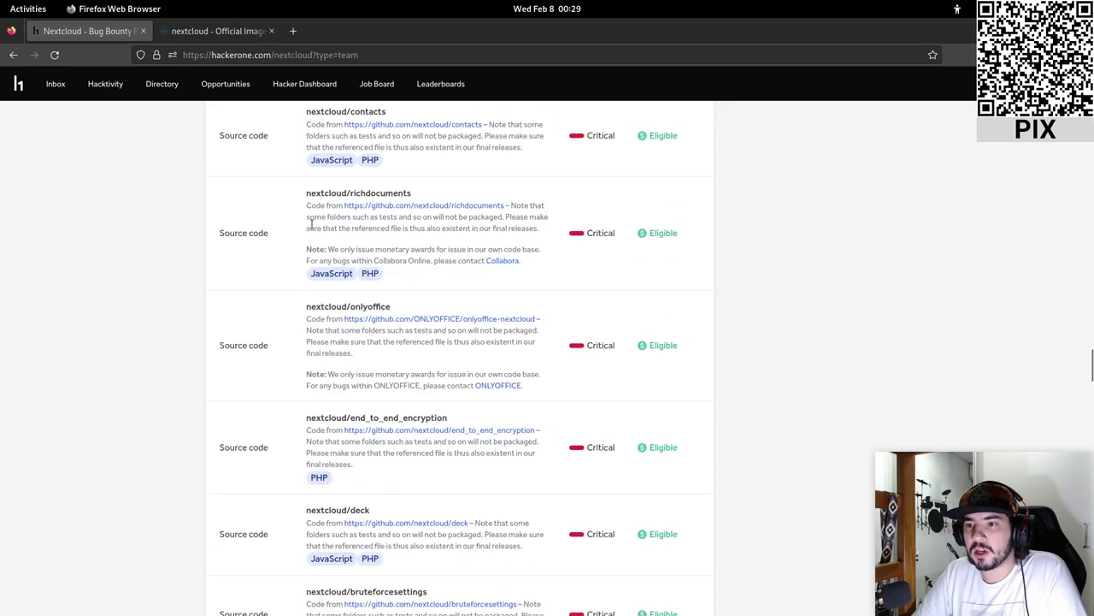
scroll(317, 231, down, 15)
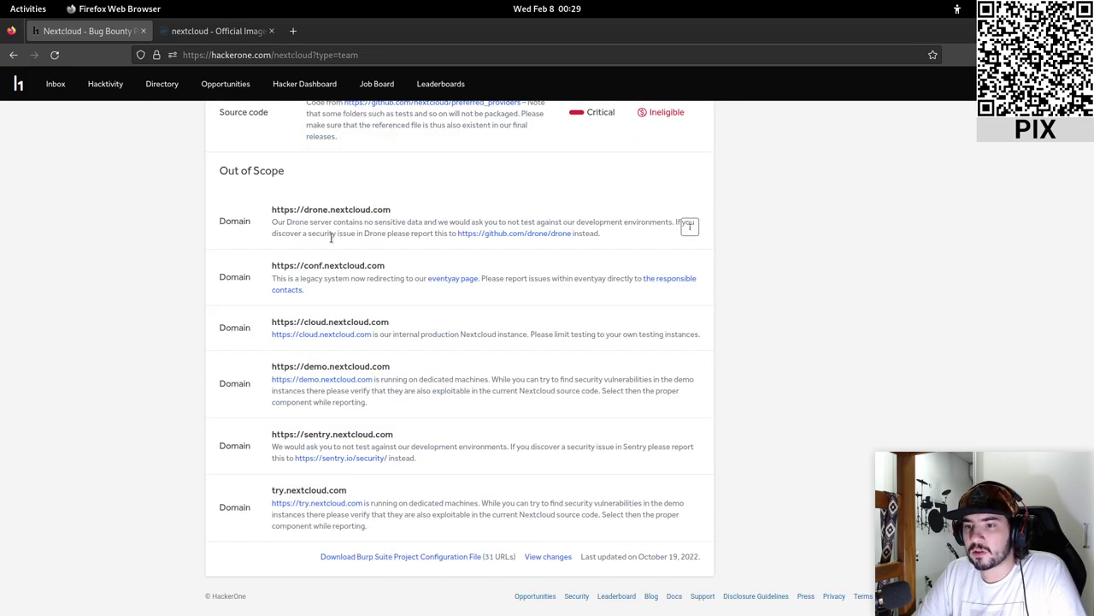
scroll(253, 279, up, 4)
scroll(254, 279, down, 5)
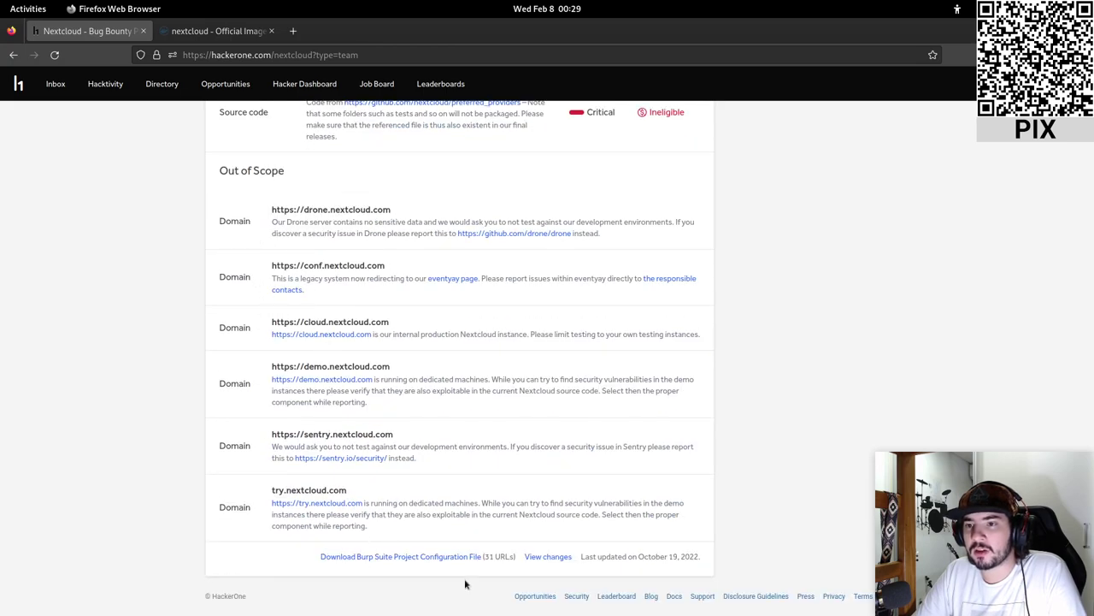
scroll(515, 329, up, 5)
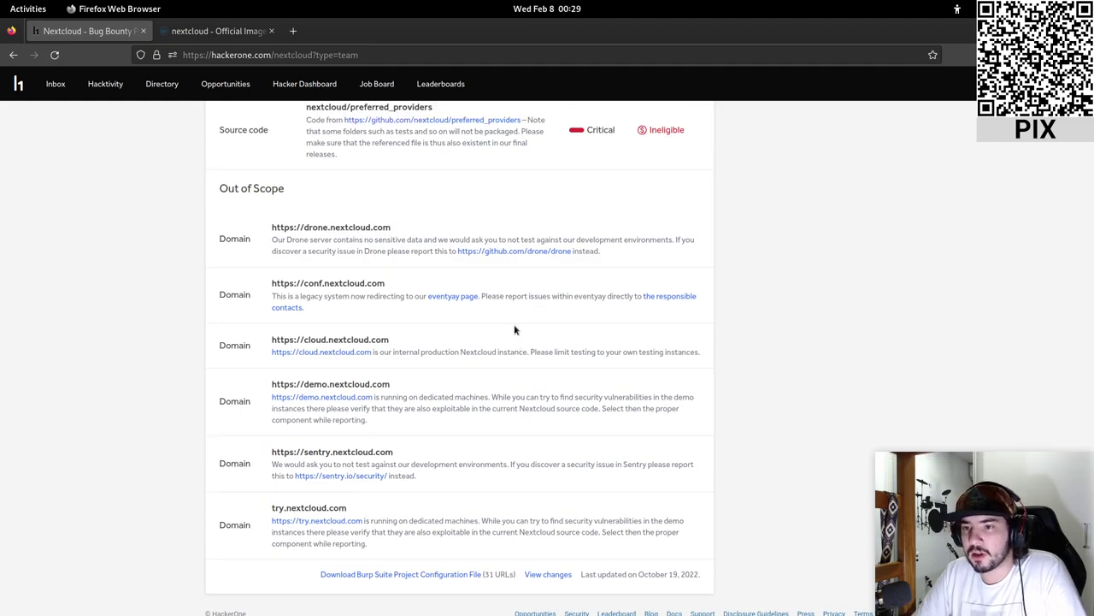
scroll(514, 329, down, 5)
scroll(513, 329, up, 1)
scroll(514, 329, down, 1)
scroll(514, 329, up, 5)
drag(1091, 154, 1091, 105)
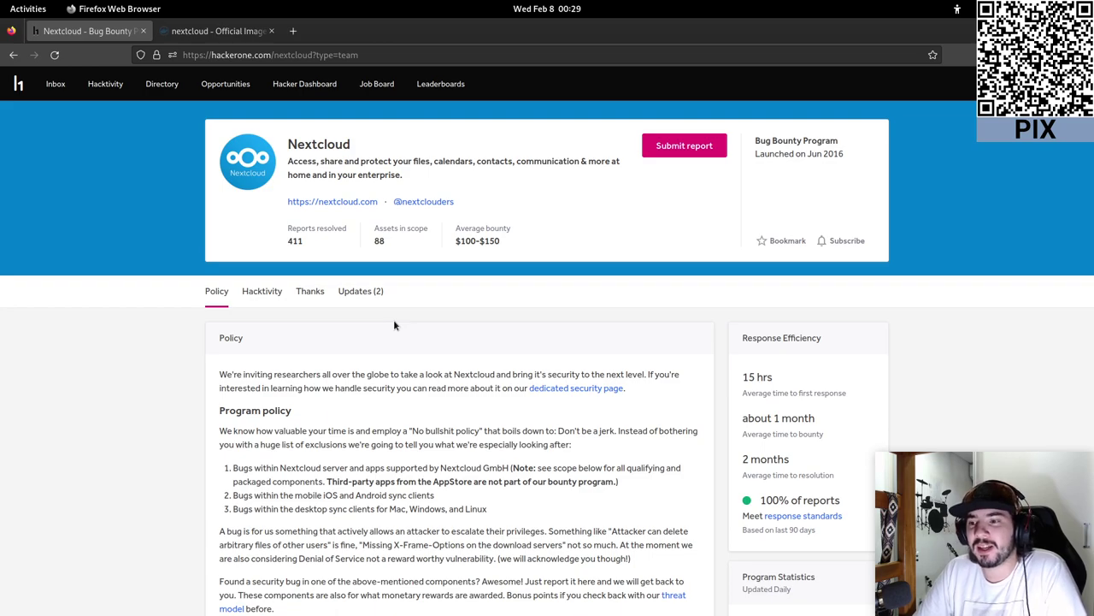
- Read the 'nextcloud - Official Image' docs, including the named-volumes docker run example, then return to the top
click(212, 30)
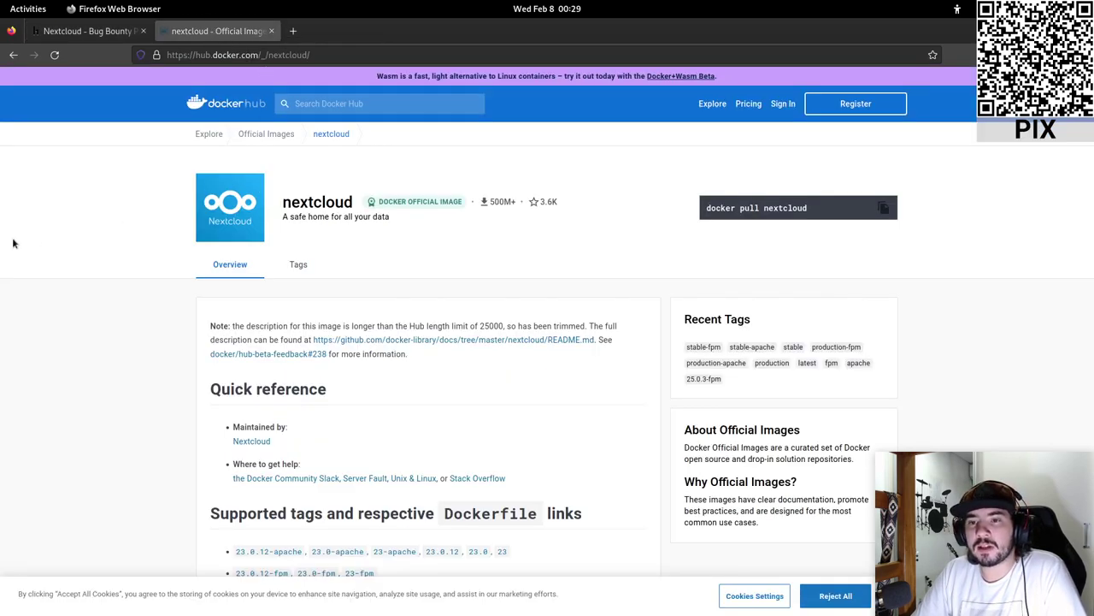
double_click(290, 199)
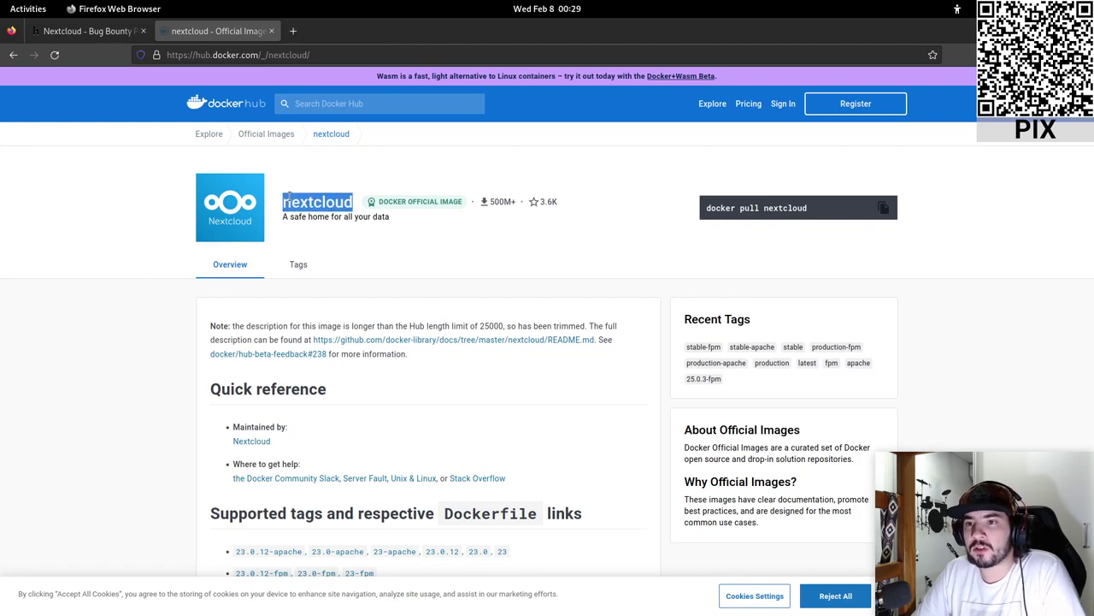
click(564, 251)
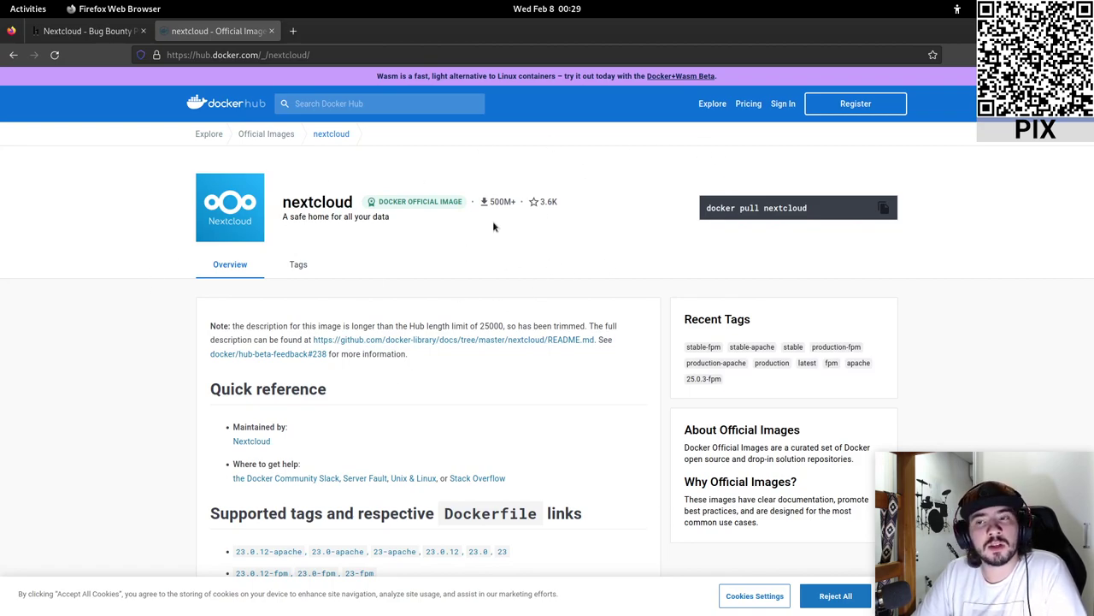
scroll(495, 230, down, 3)
scroll(495, 231, down, 10)
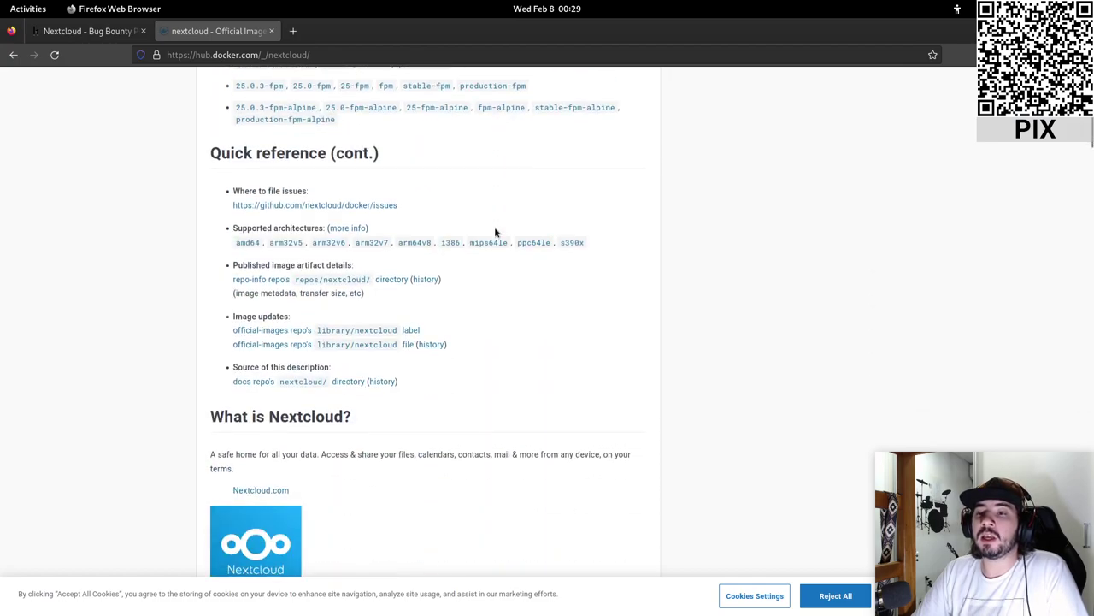
scroll(494, 229, down, 15)
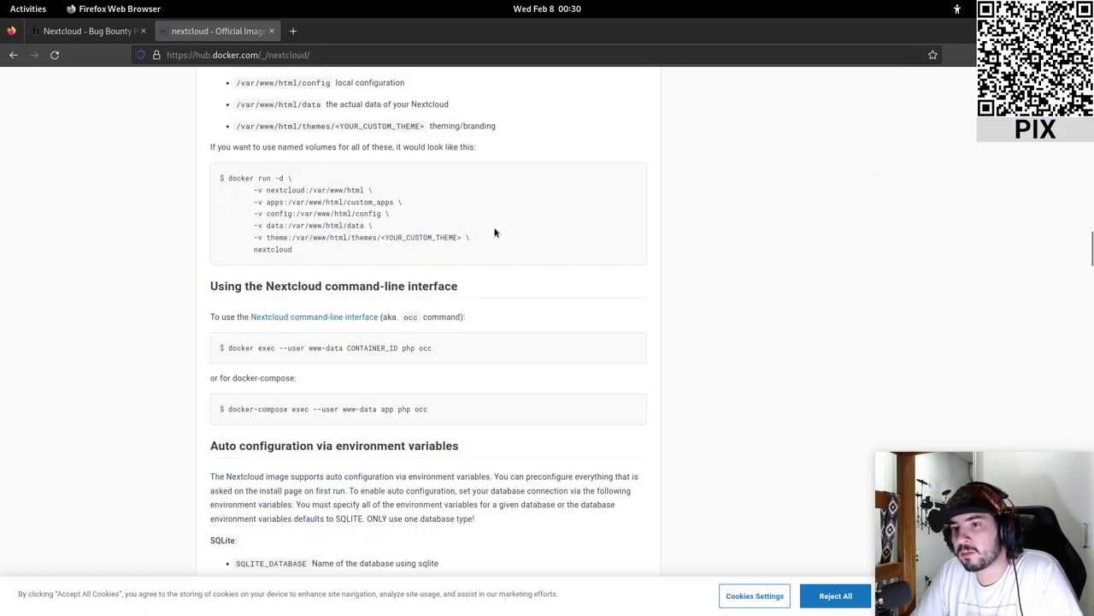
scroll(494, 231, up, 1)
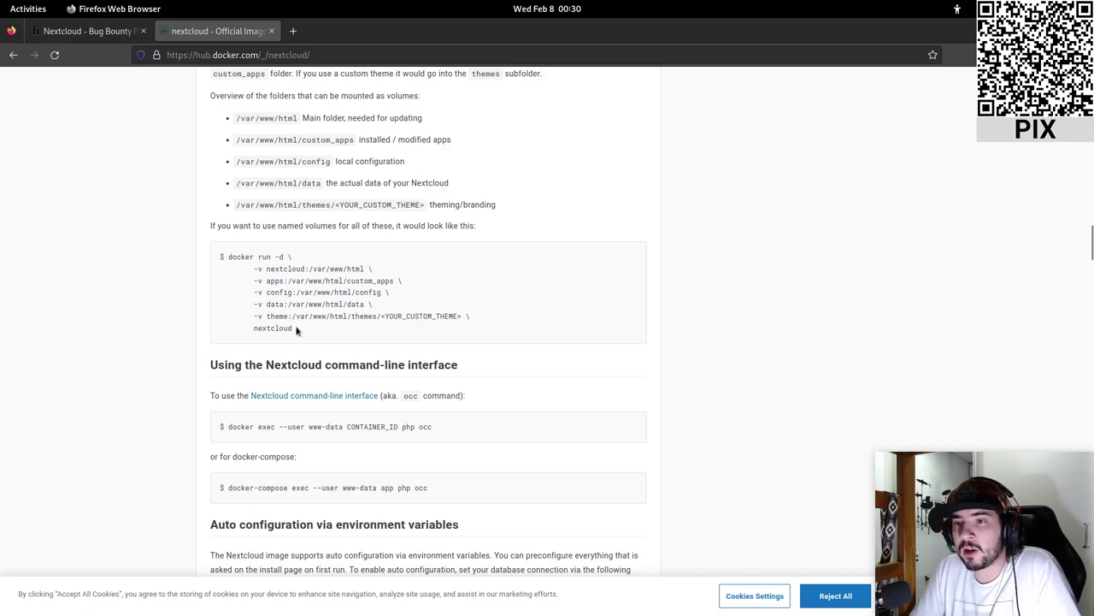
drag(294, 330, 228, 250)
click(310, 248)
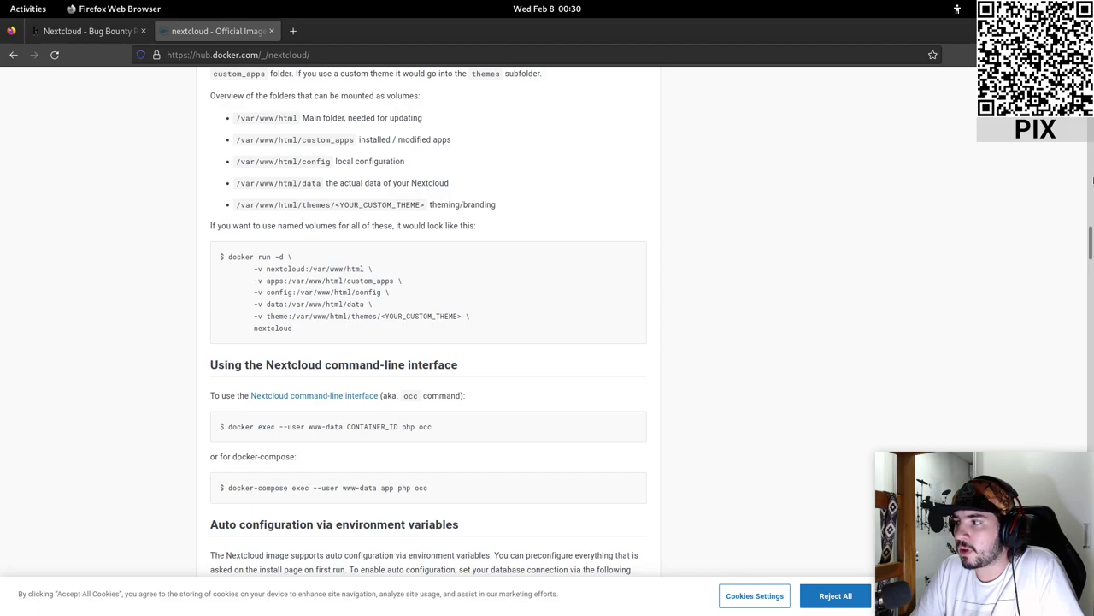
key(Home)
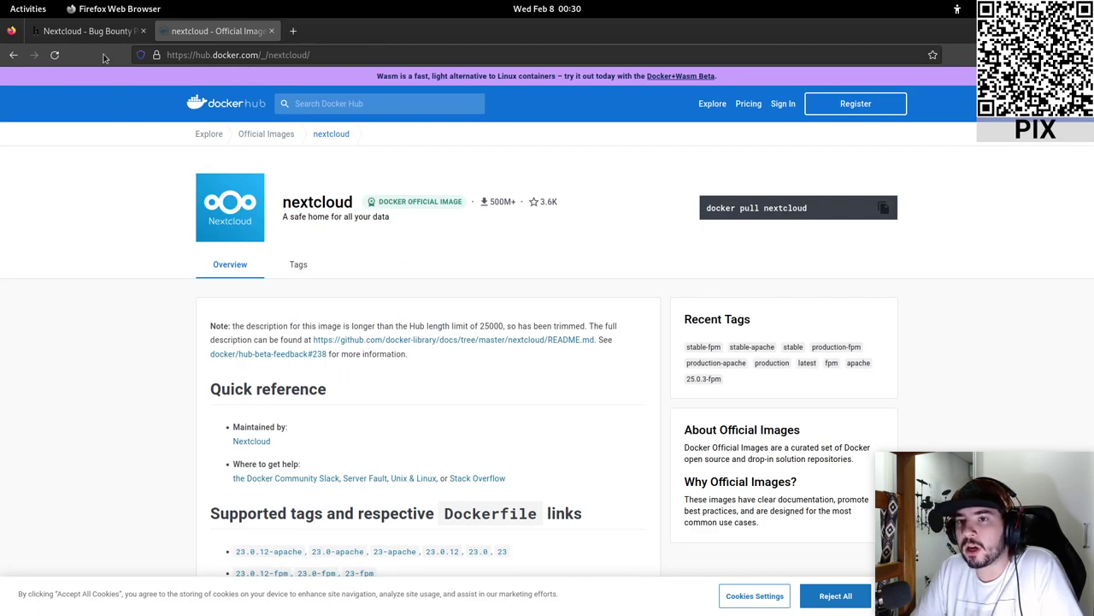
- Scroll the nextcloud image docs down to the named-volumes docker run example
scroll(391, 289, down, 3)
scroll(518, 340, down, 10)
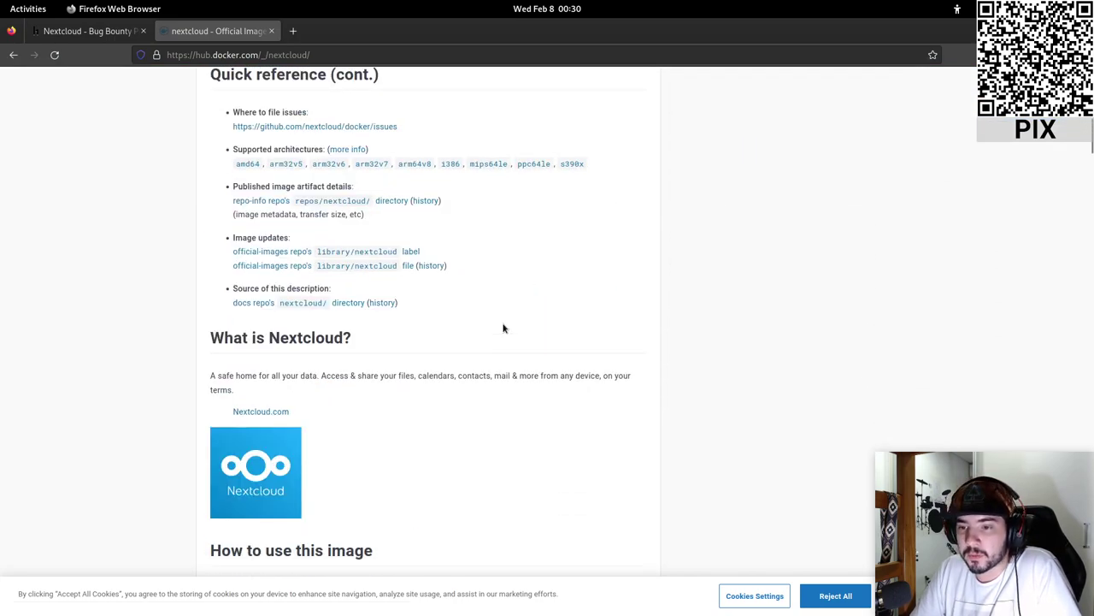
scroll(502, 328, up, 2)
scroll(503, 325, down, 7)
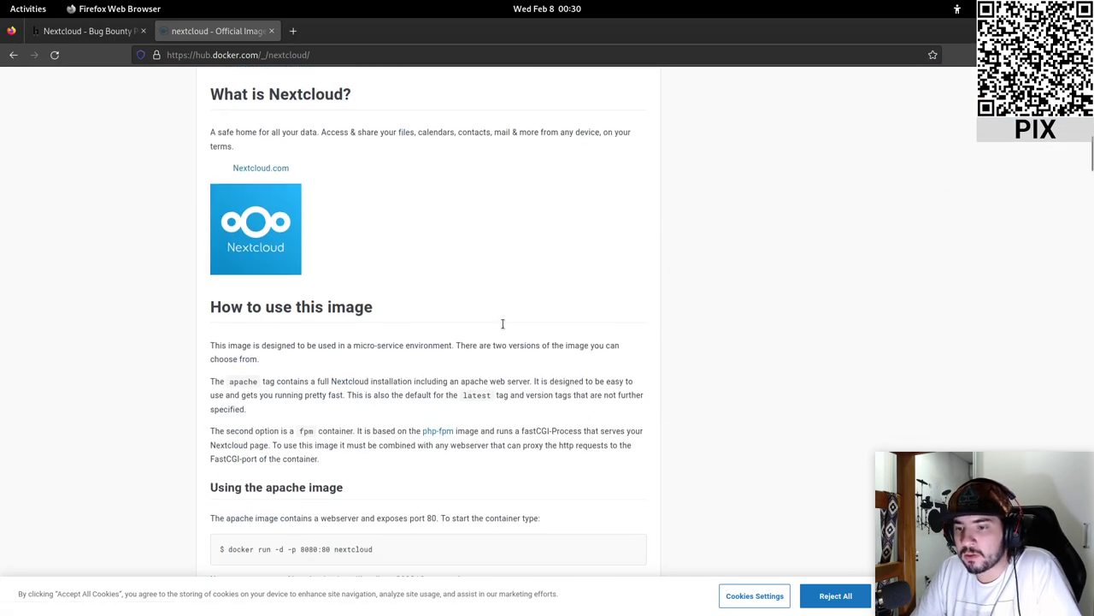
scroll(503, 323, down, 5)
scroll(373, 256, down, 16)
scroll(372, 254, down, 20)
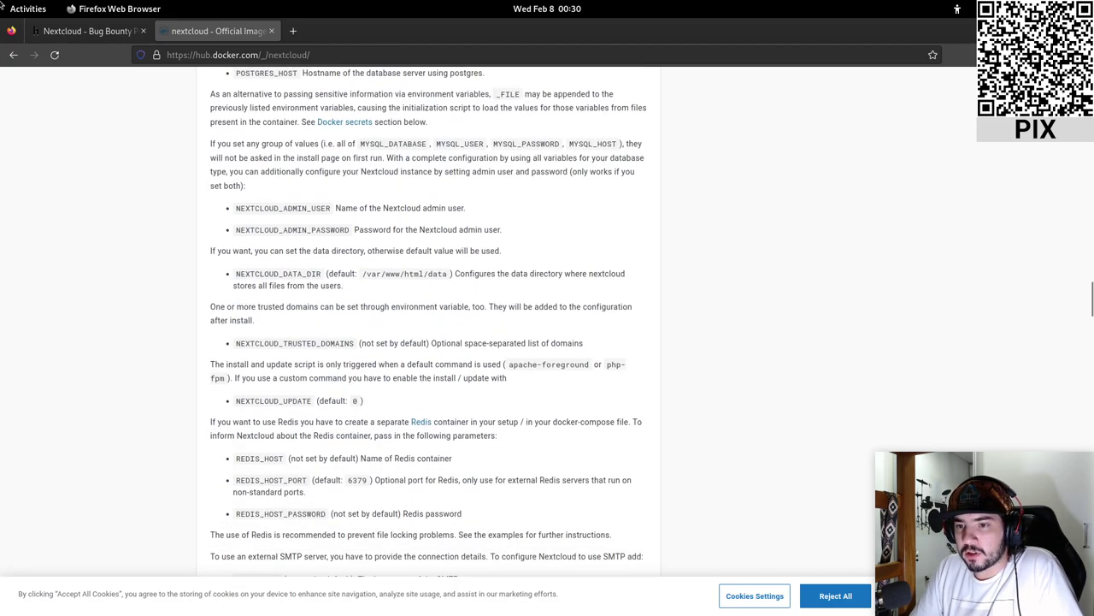
click(66, 38)
click(181, 37)
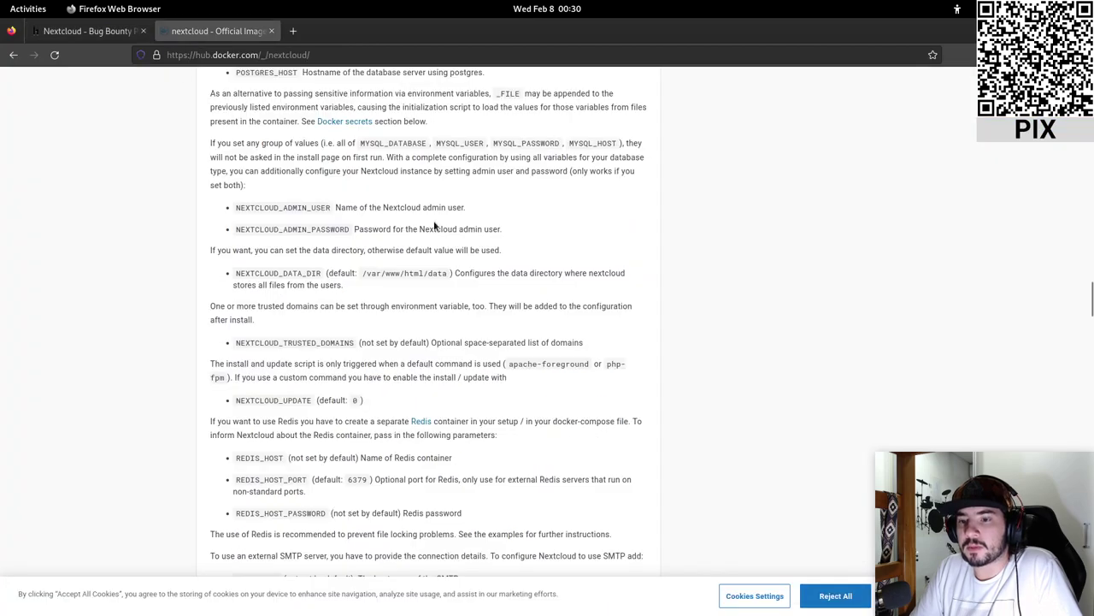
scroll(434, 225, down, 6)
scroll(434, 224, down, 8)
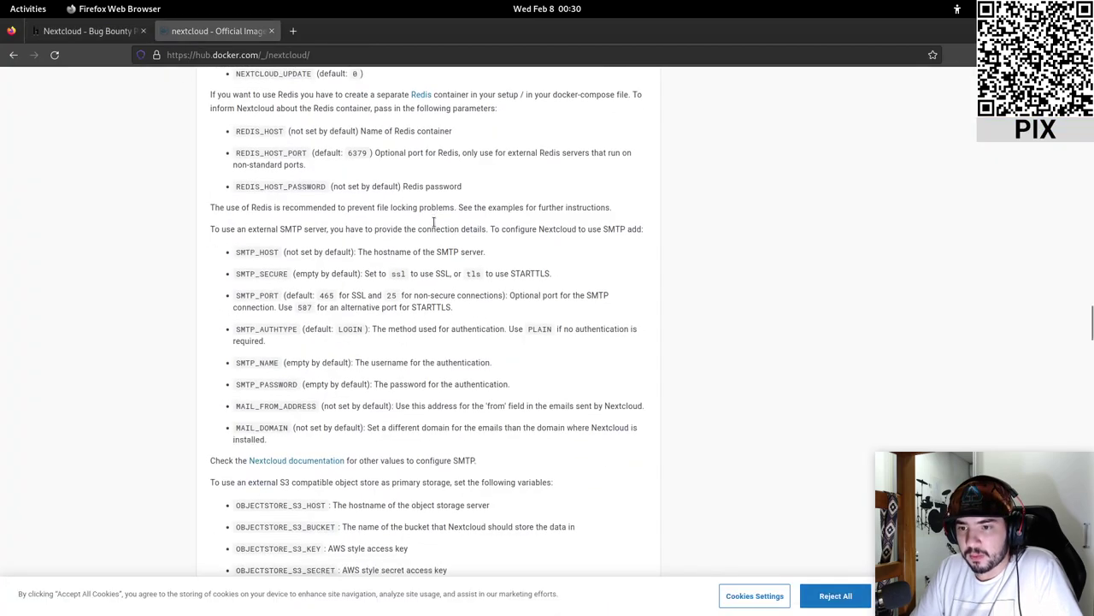
scroll(434, 225, down, 20)
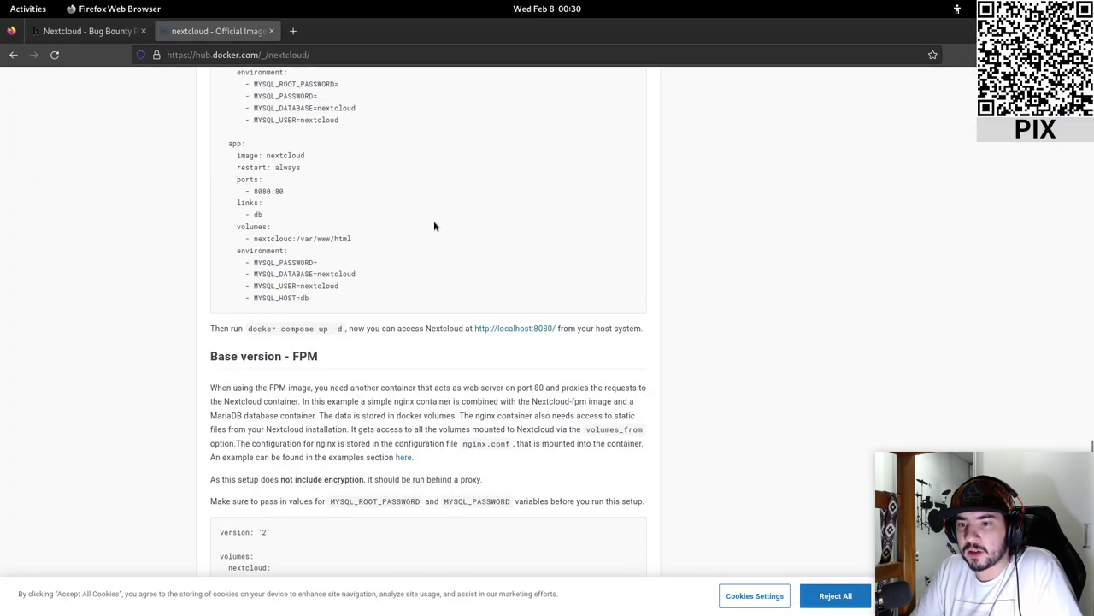
scroll(1063, 247, up, 20)
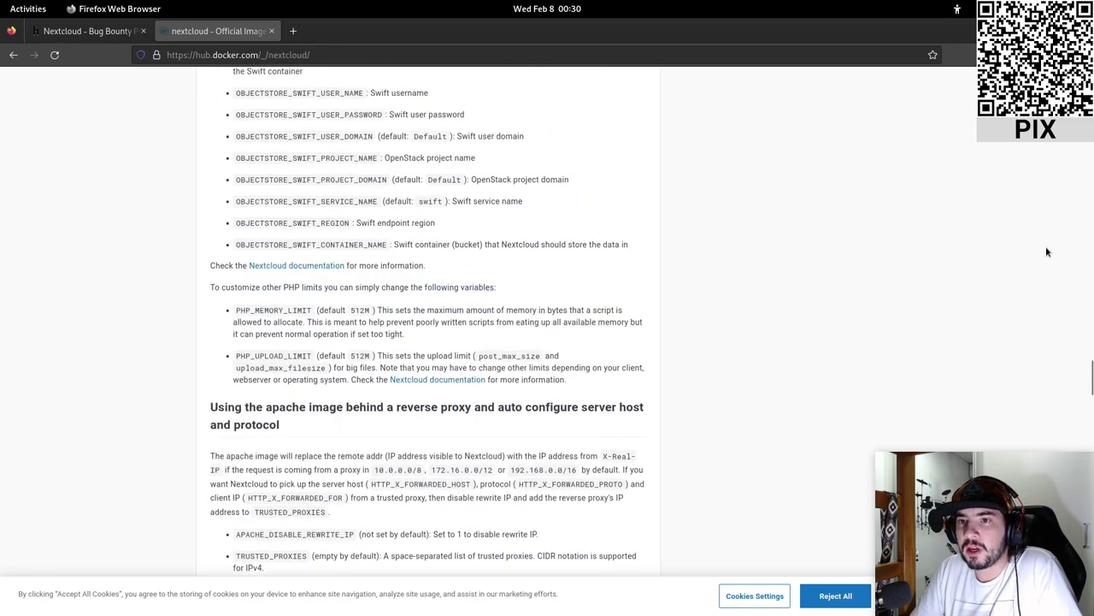
scroll(1046, 251, up, 12)
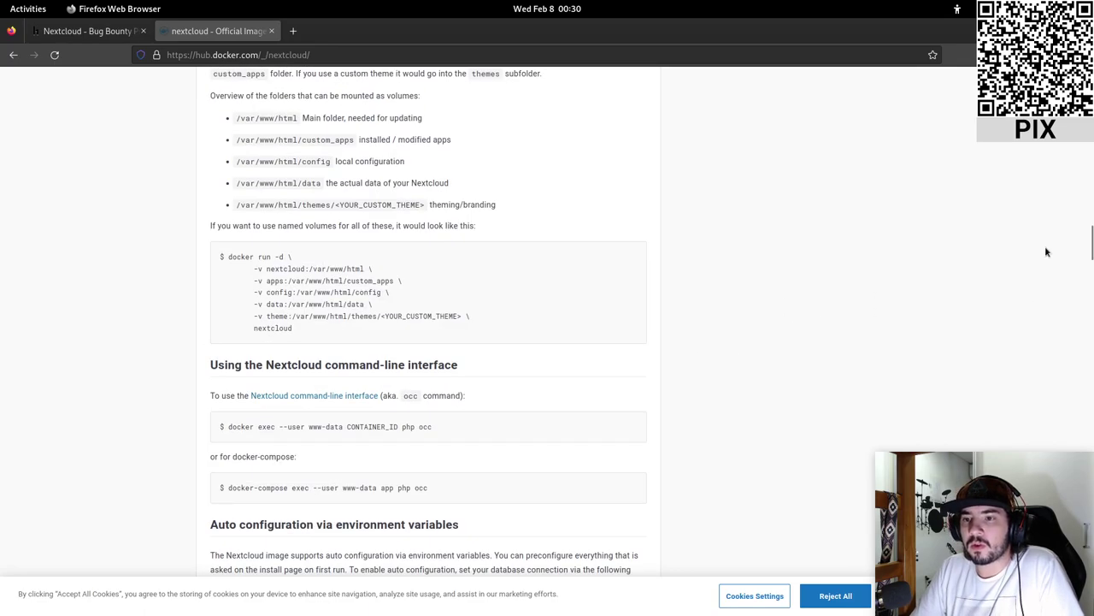
- Copy the named-volumes docker run command and switch to the terminal
drag(300, 328, 229, 257)
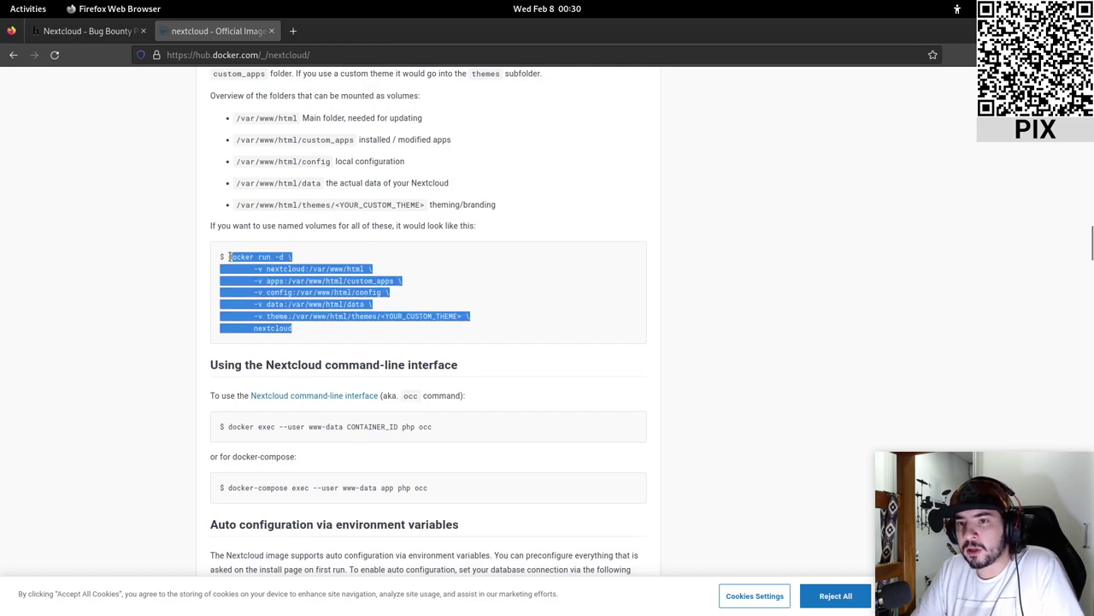
right_click(229, 259)
click(261, 269)
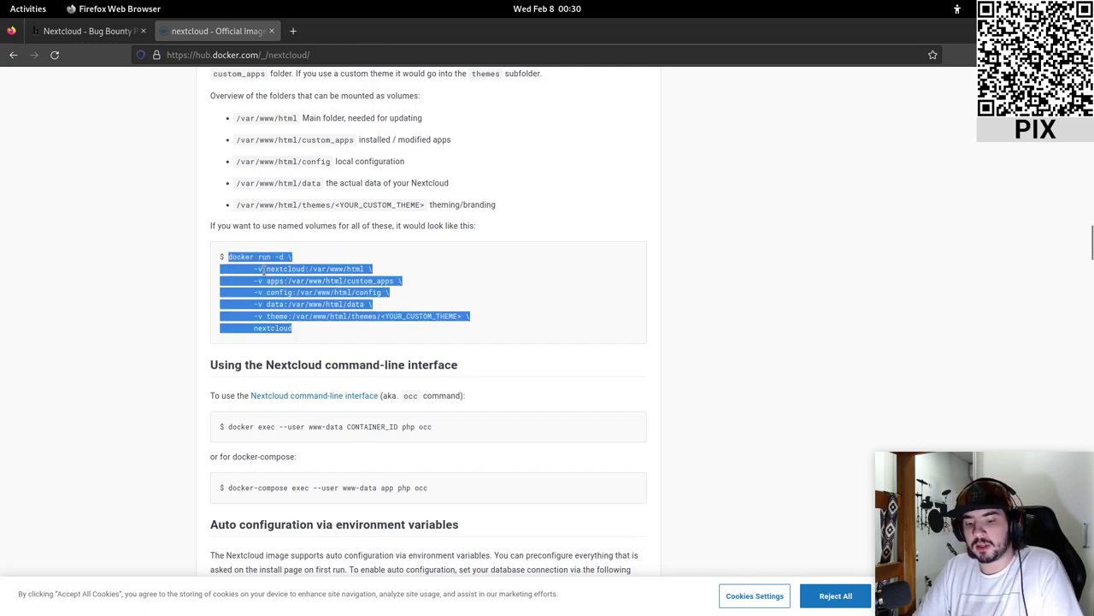
key(alt+Tab)
key(alt+Tab)
key(Tab)
key(Tab)
- Paste the docker run command into the terminal and delete its theme volume line
right_click(308, 208)
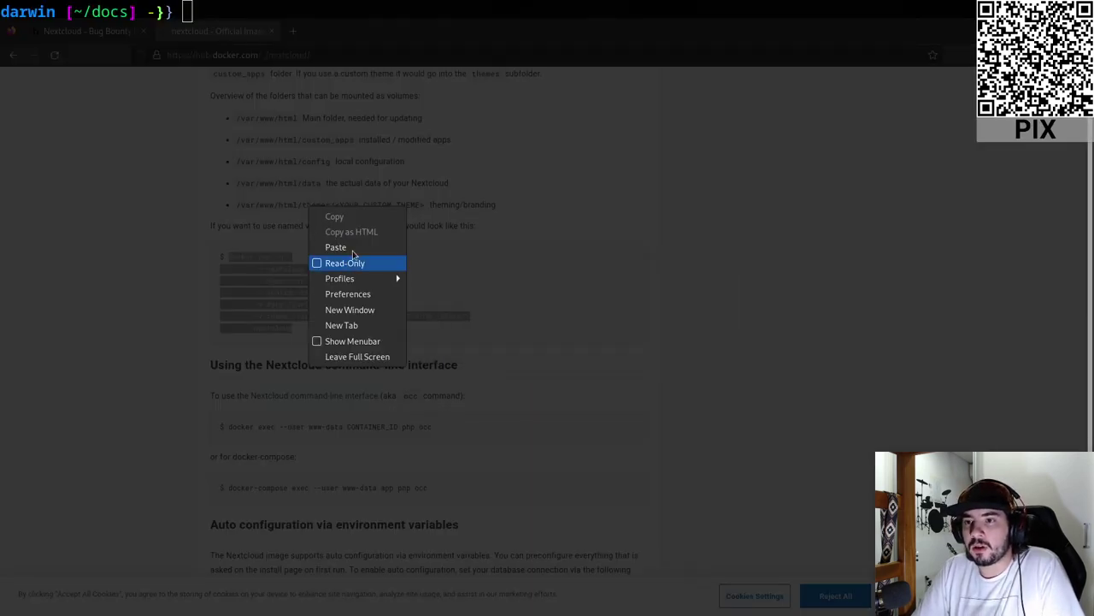
click(351, 248)
key(Left)
key(Left)
key(Left)
key(Left)
key(Left)
key(Left)
key(Left)
key(Left)
key(Left)
key(Left)
key(Left)
key(Left)
key(Left)
key(Left)
key(Left)
key(Left)
key(Left)
key(Left)
key(Left)
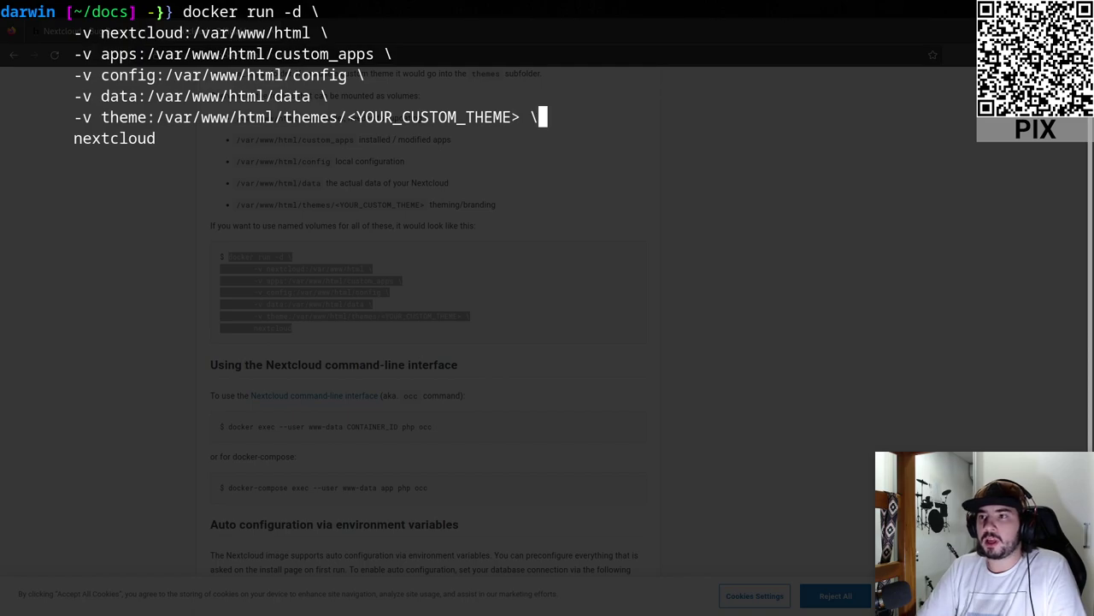
key(BackSpace)
key(BackSpace)
key(BackSpace)
key(BackSpace)
key(BackSpace)
key(BackSpace)
key(BackSpace)
key(BackSpace)
key(BackSpace)
key(BackSpace)
key(BackSpace)
key(BackSpace)
key(BackSpace)
key(BackSpace)
key(BackSpace)
key(BackSpace)
key(BackSpace)
key(BackSpace)
key(BackSpace)
key(BackSpace)
key(BackSpace)
key(BackSpace)
key(BackSpace)
key(BackSpace)
key(BackSpace)
key(BackSpace)
key(BackSpace)
key(BackSpace)
key(BackSpace)
key(BackSpace)
key(BackSpace)
key(BackSpace)
key(BackSpace)
key(BackSpace)
key(BackSpace)
key(BackSpace)
key(BackSpace)
key(BackSpace)
key(BackSpace)
key(BackSpace)
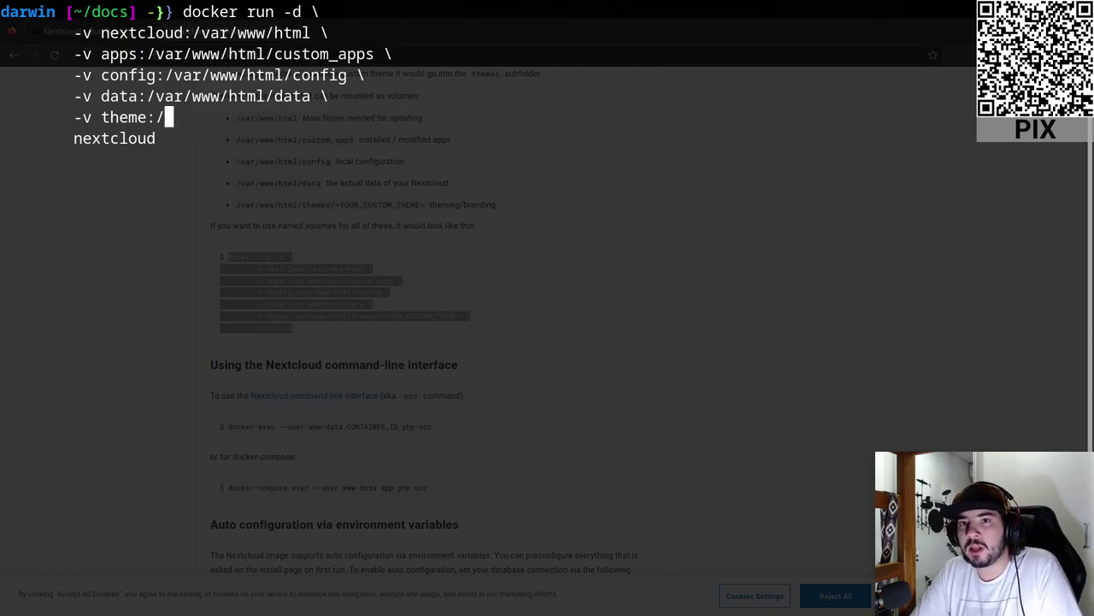
key(BackSpace)
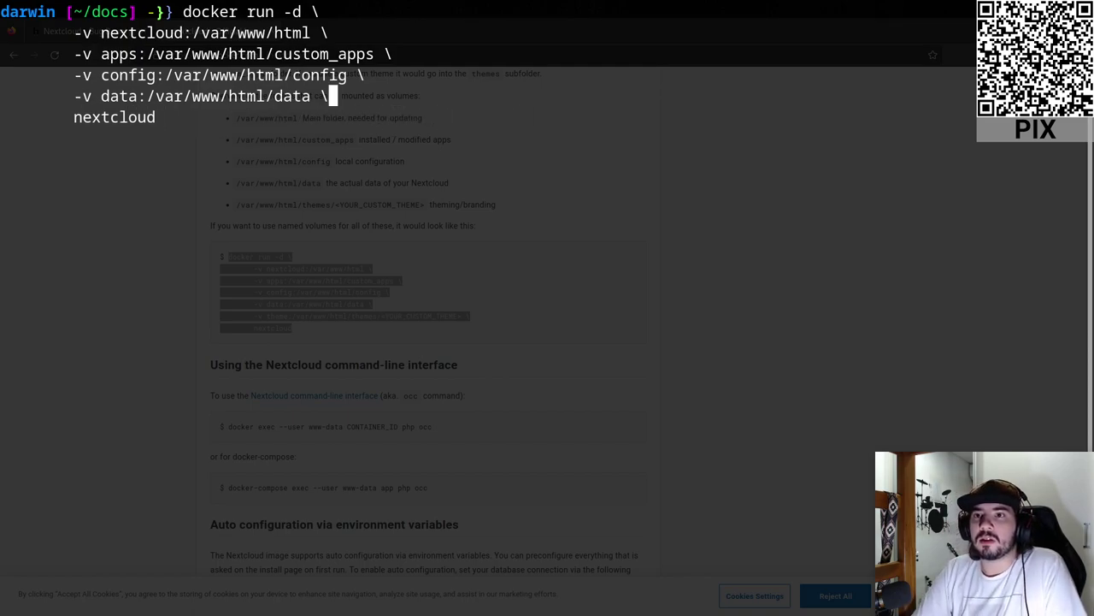
key(Left)
key(Up)
key(Up)
key(Up)
key(Up)
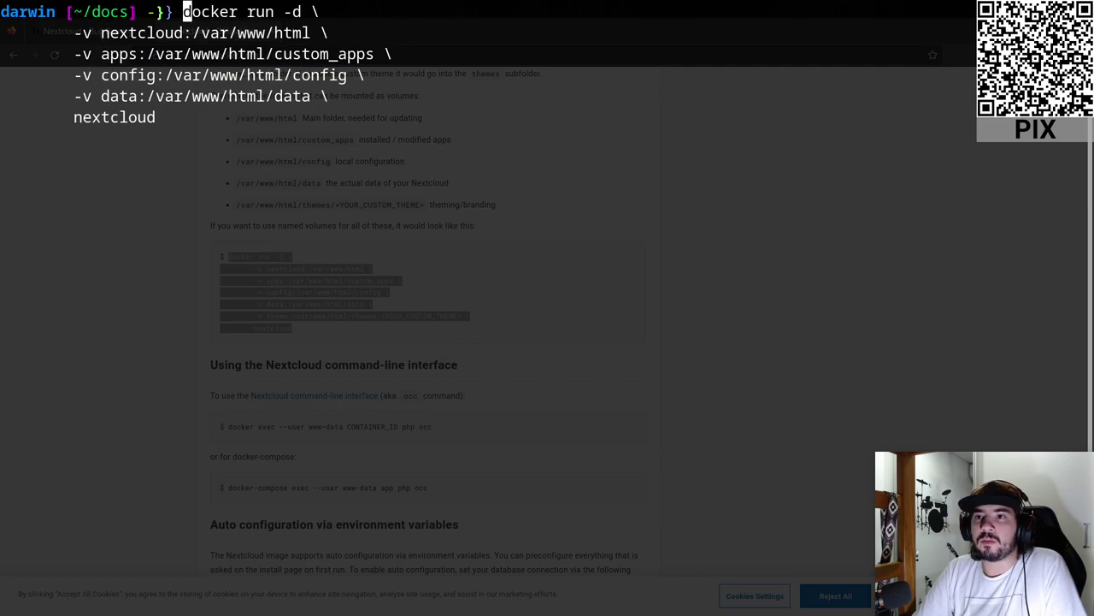
key(Right)
key(Right)
key(Right)
key(Right)
key(Right)
key(Right)
key(Right)
key(Right)
key(Right)
key(Right)
key(Right)
key(Right)
key(Right)
key(Right)
key(Left)
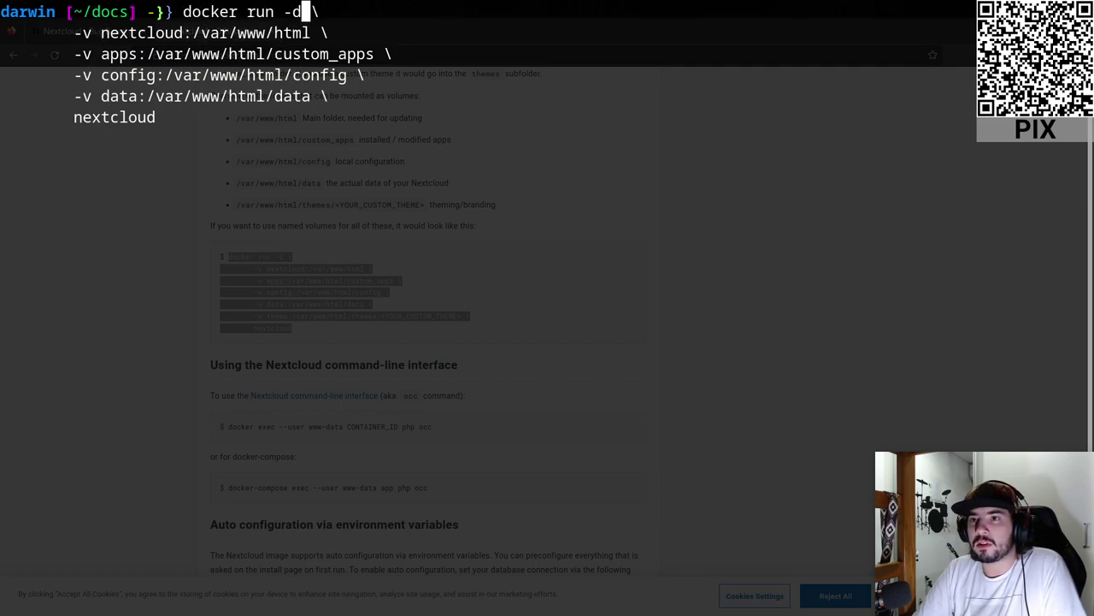
- Add -p 80:80 and --name nextcloud-hacking, and change the image to nextcloud:latest
text(-p 80 )
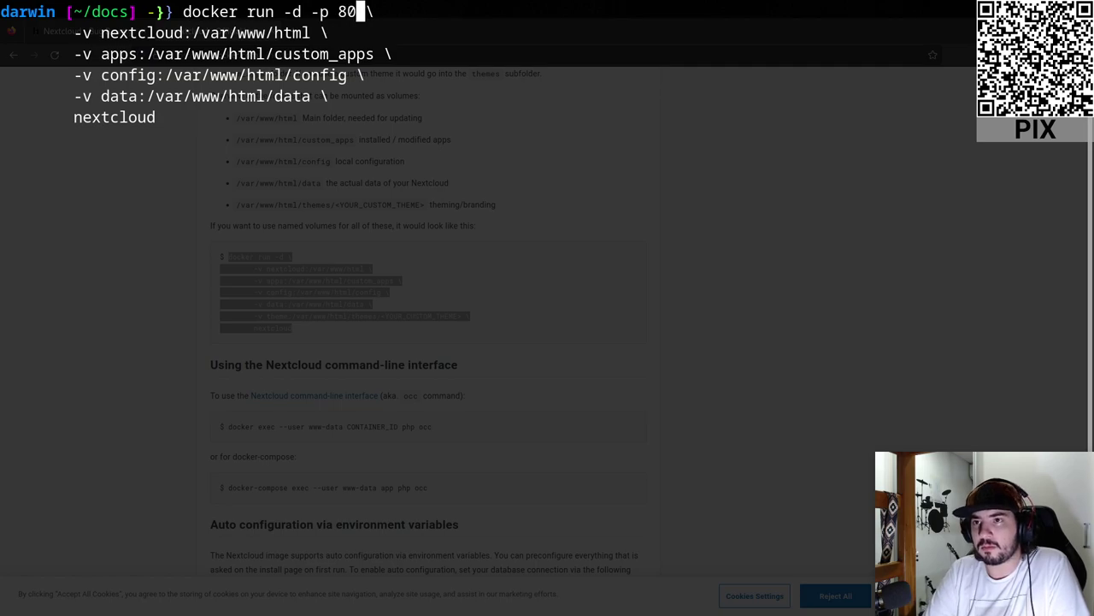
text(:80)
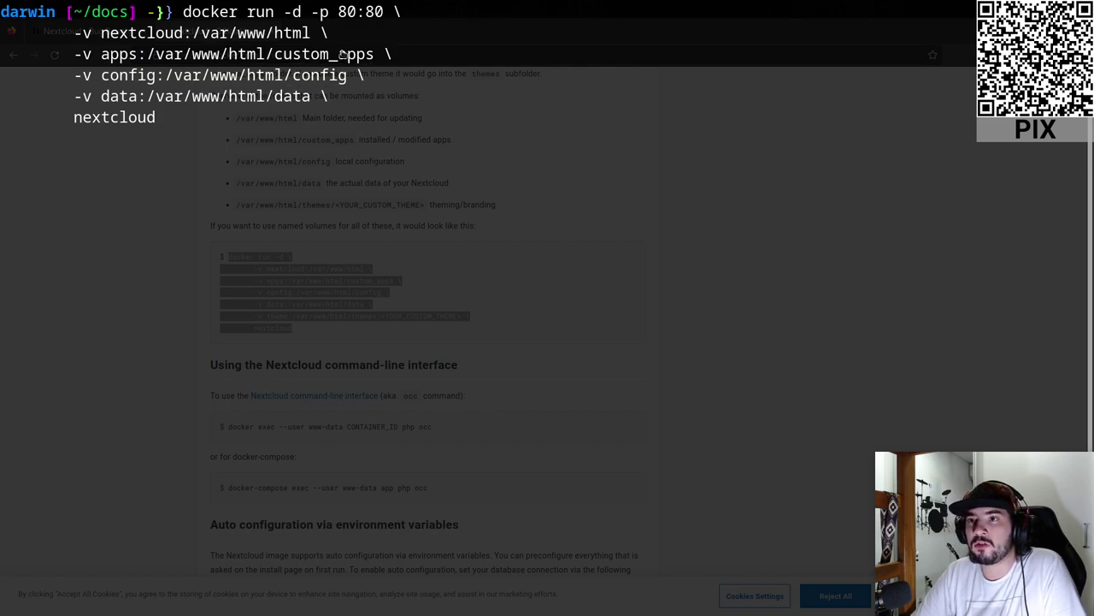
text(-- )
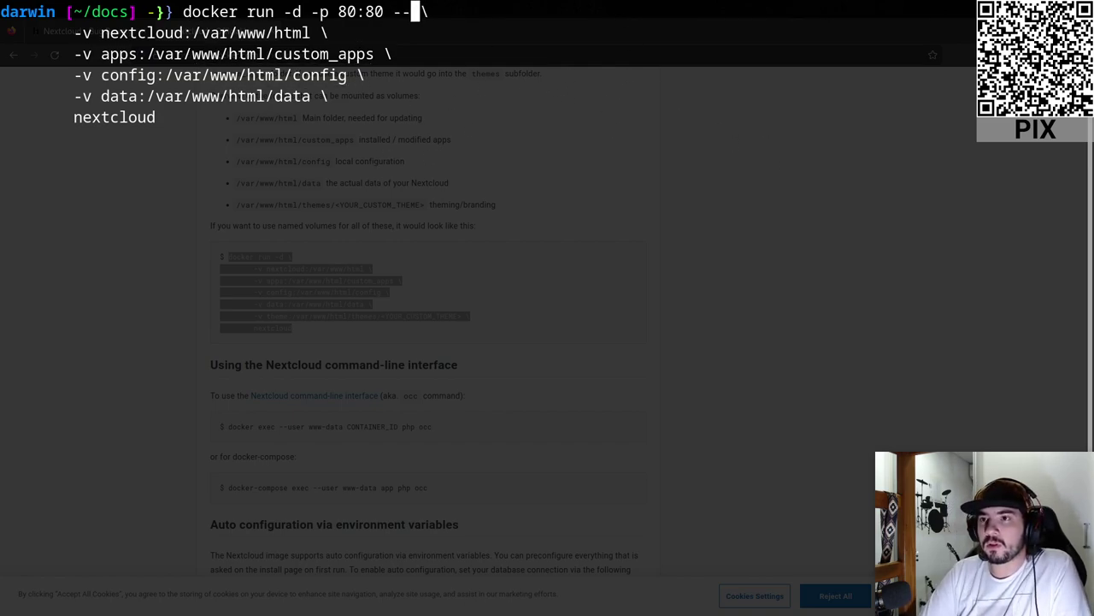
text(name)
text( nextclou)
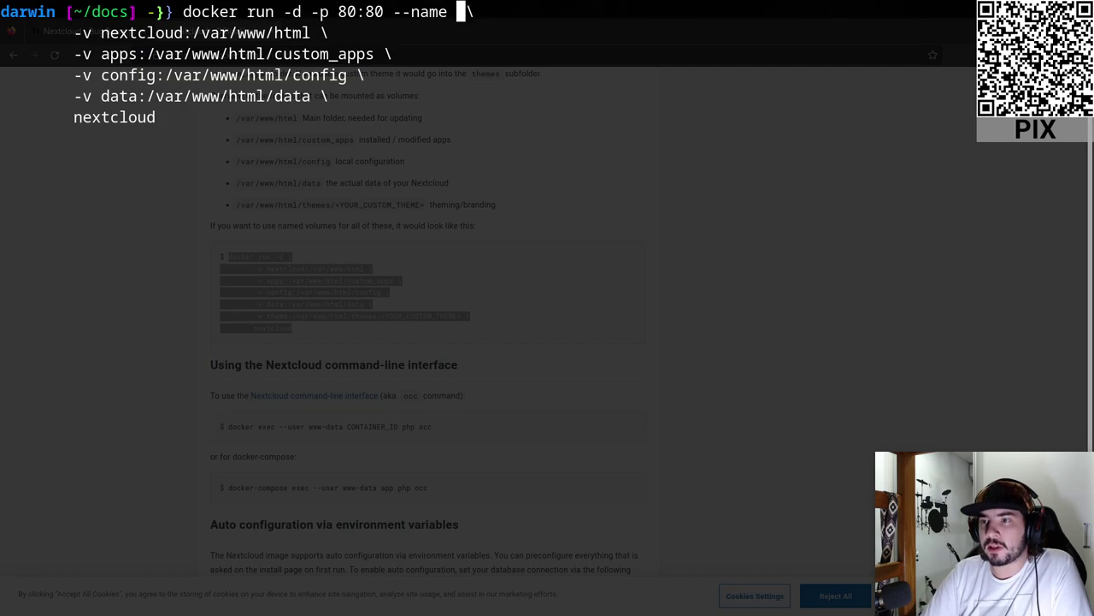
text(d-hack)
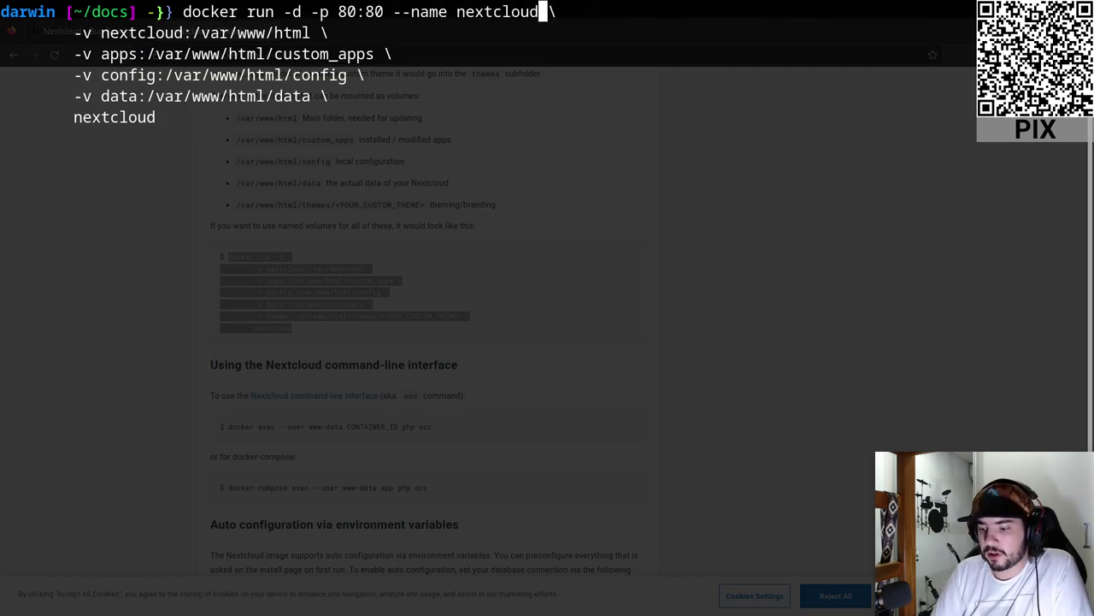
text(ing)
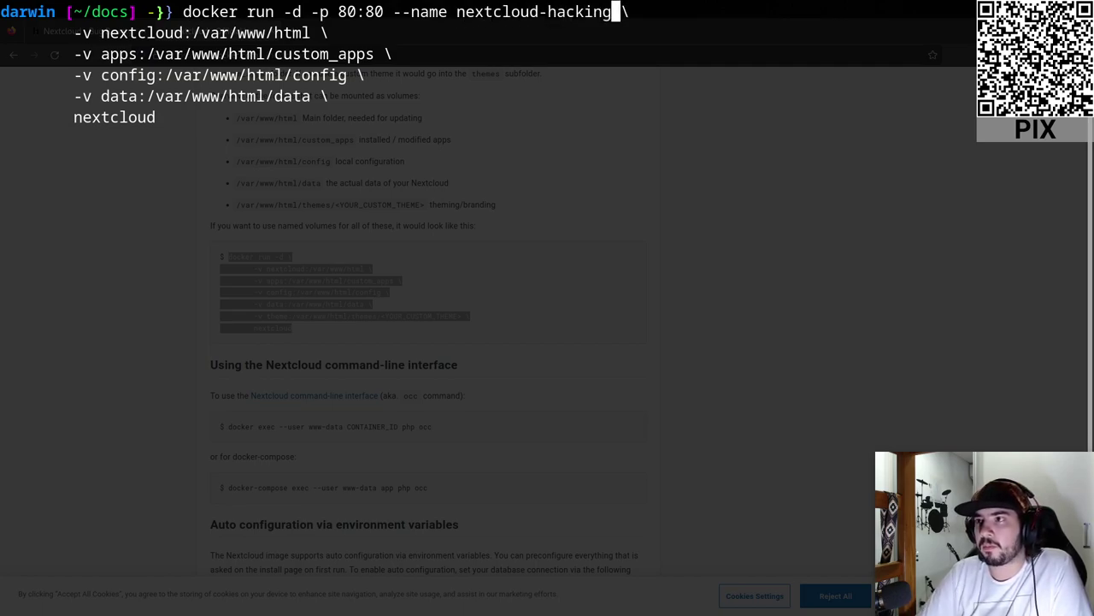
double_click(196, 14)
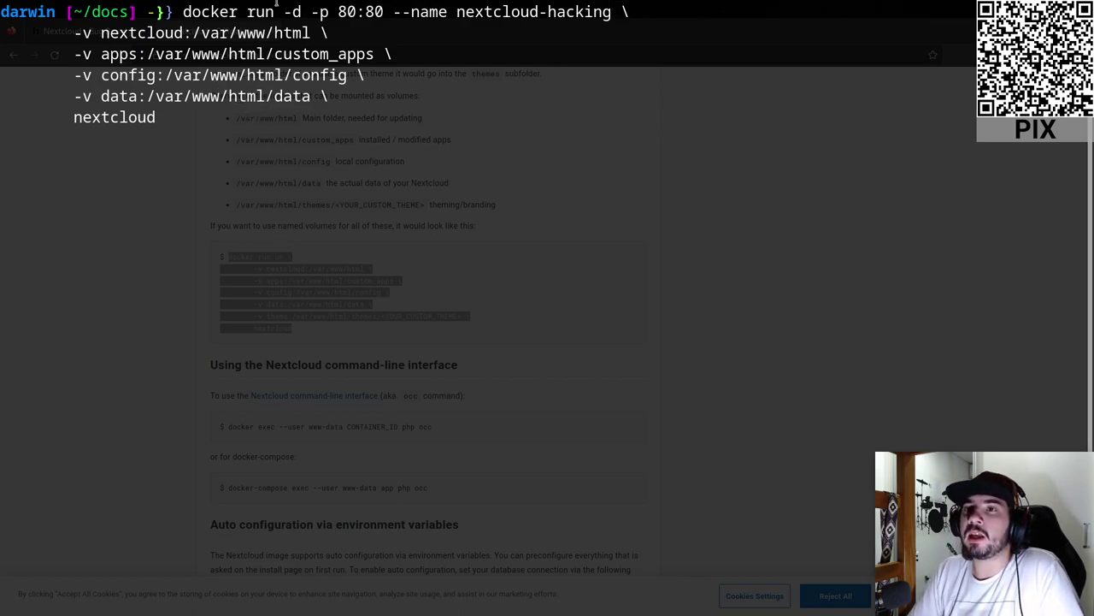
double_click(226, 12)
double_click(257, 12)
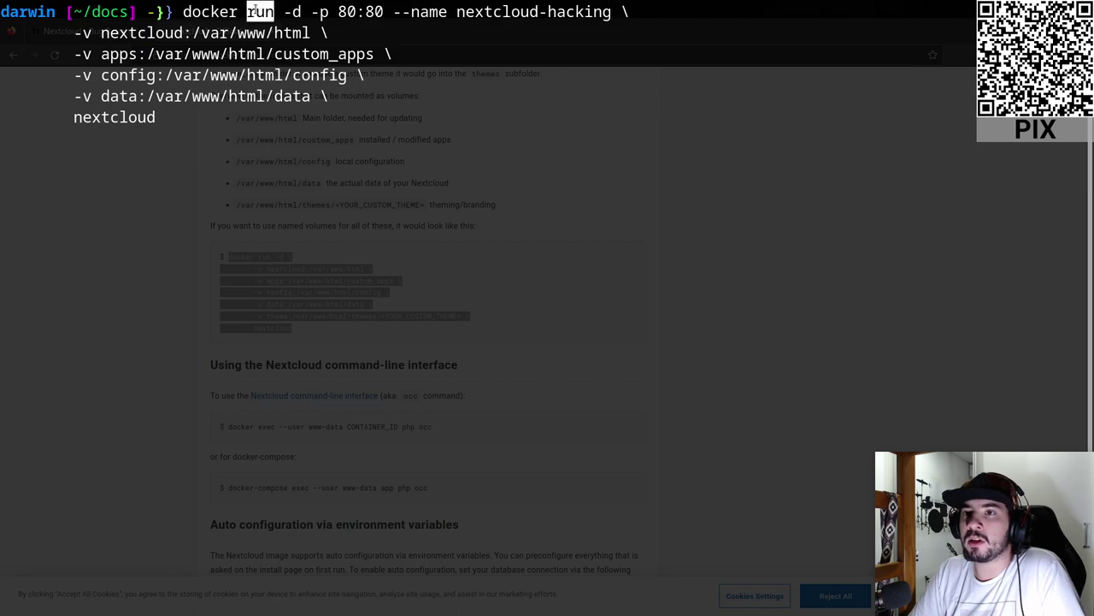
double_click(138, 118)
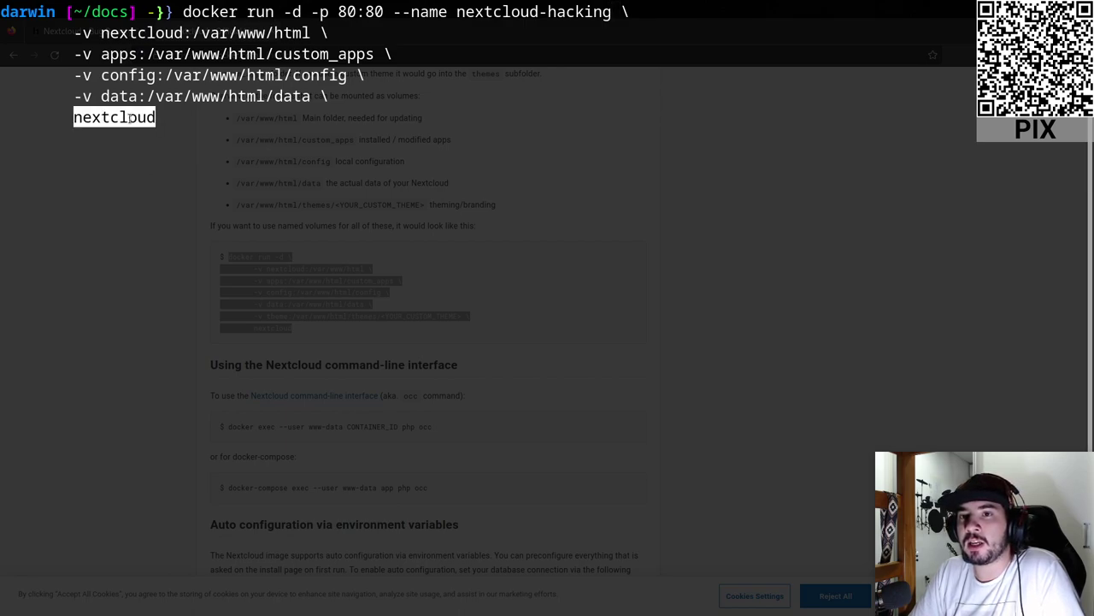
click(150, 119)
click(160, 122)
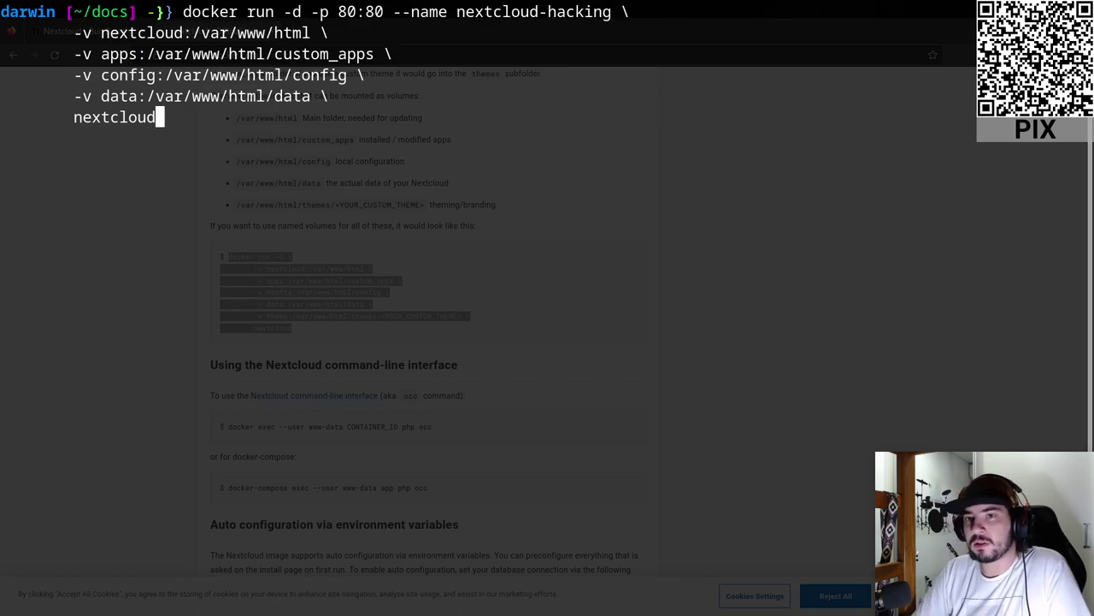
text(:latest)
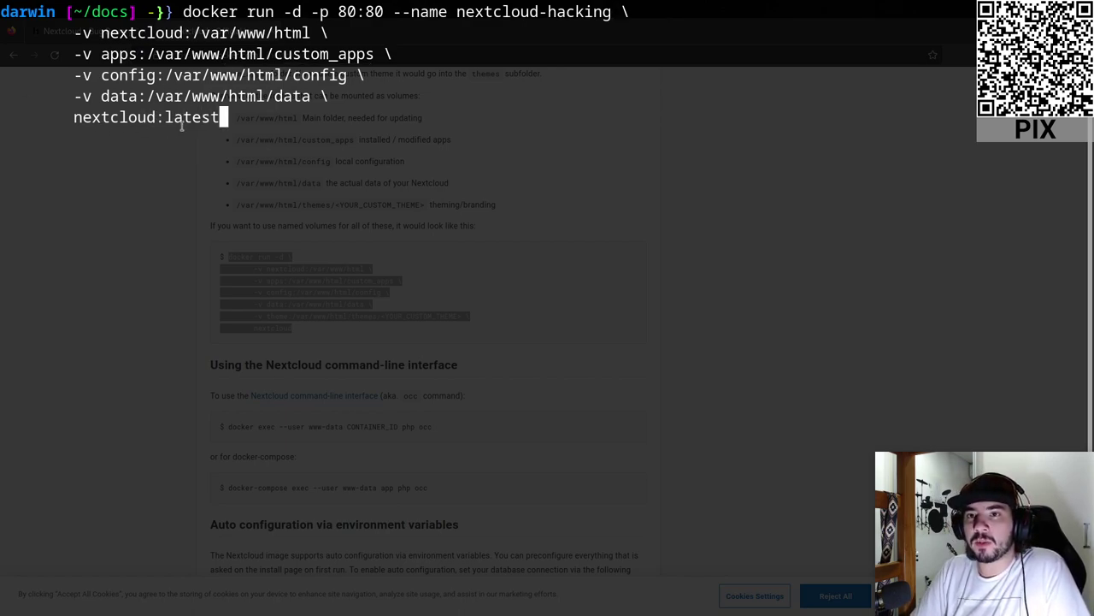
drag(224, 117, 73, 117)
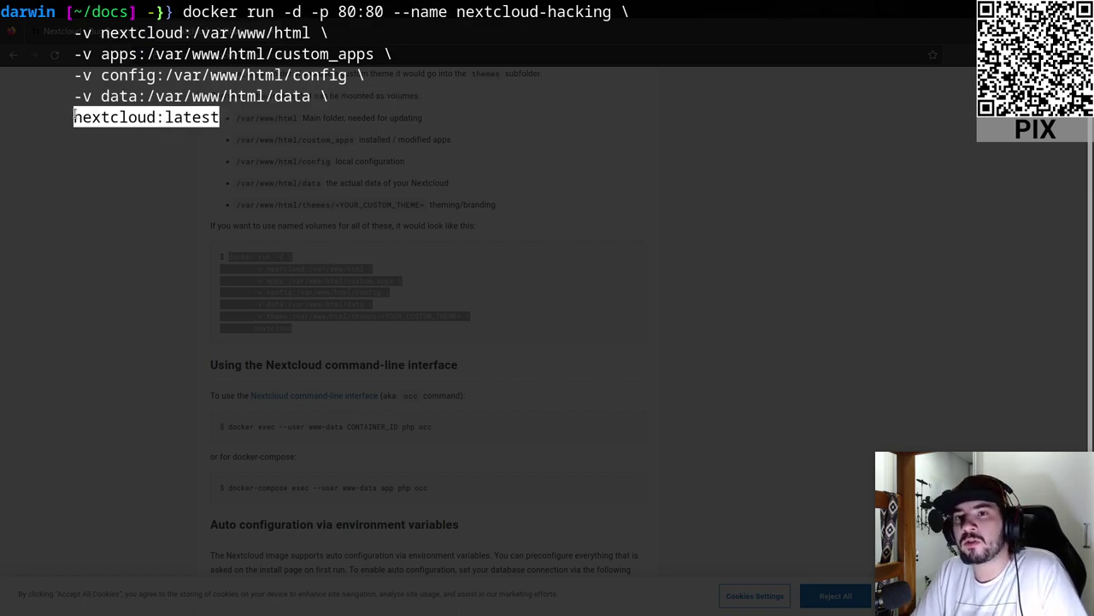
click(75, 117)
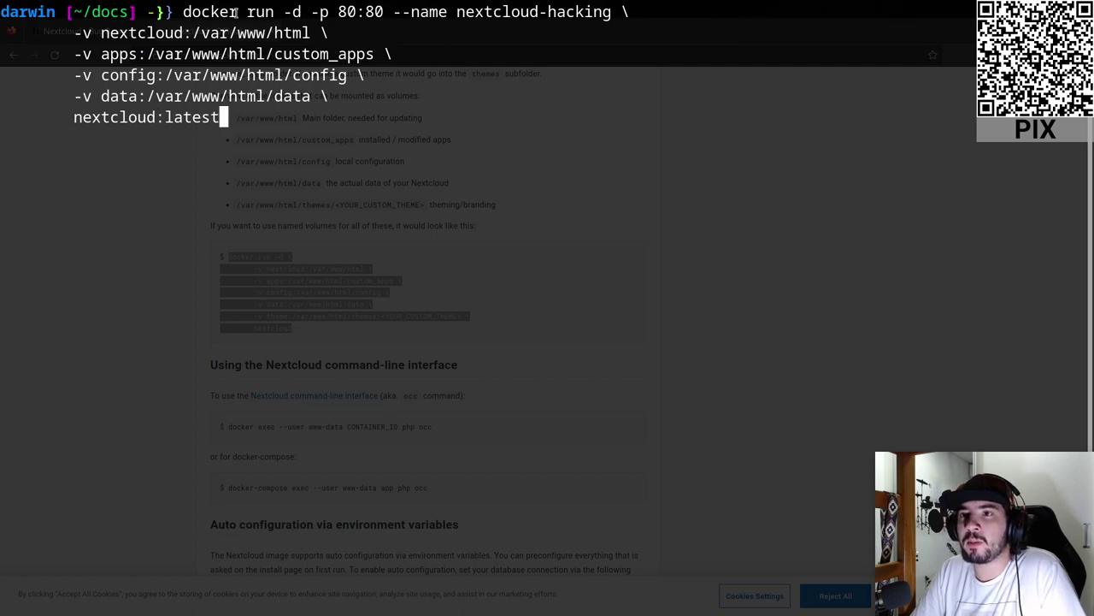
drag(184, 11, 282, 11)
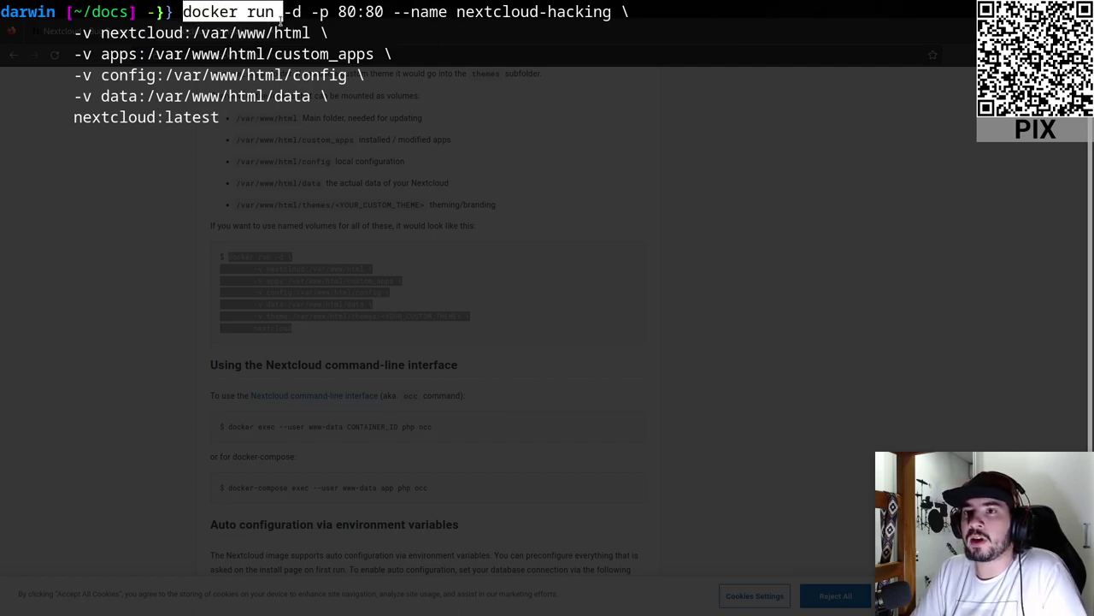
- Review the image line and the -d and -p 80:80 options of the command
triple_click(100, 132)
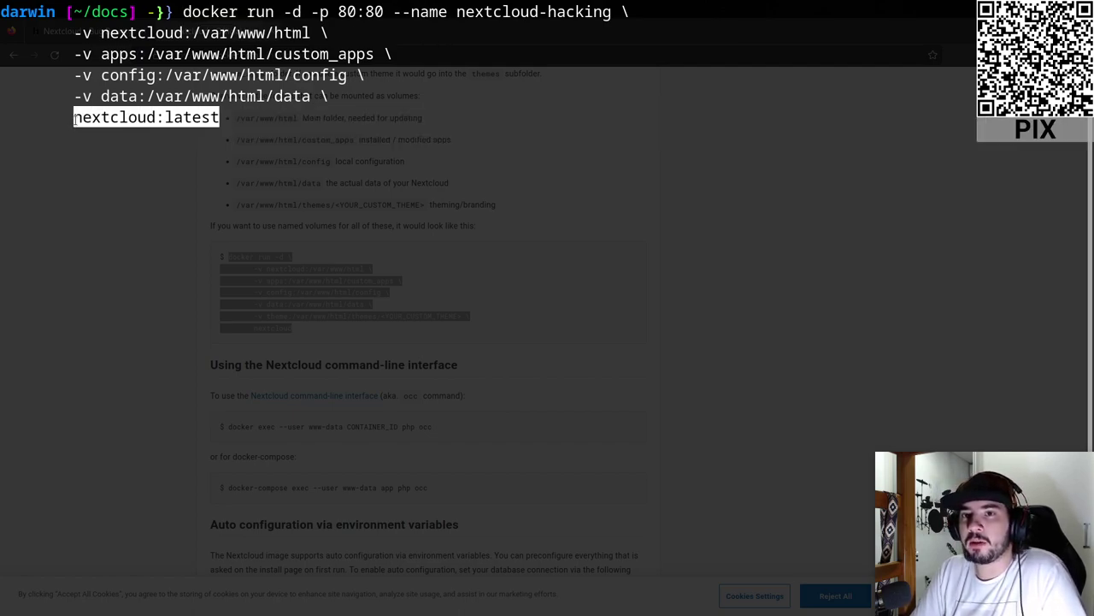
double_click(293, 11)
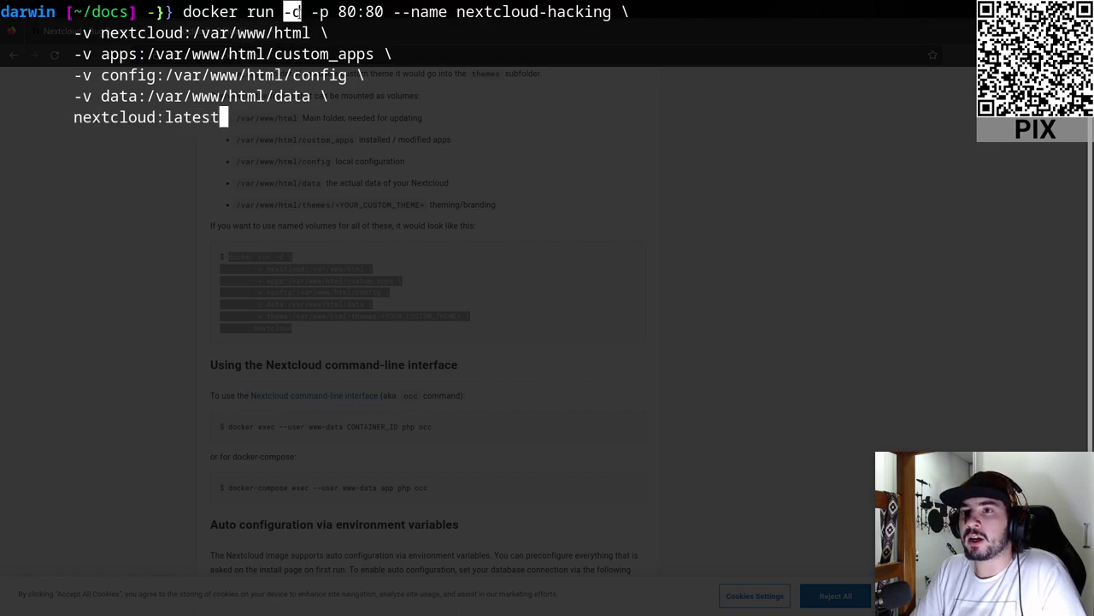
click(299, 12)
double_click(291, 12)
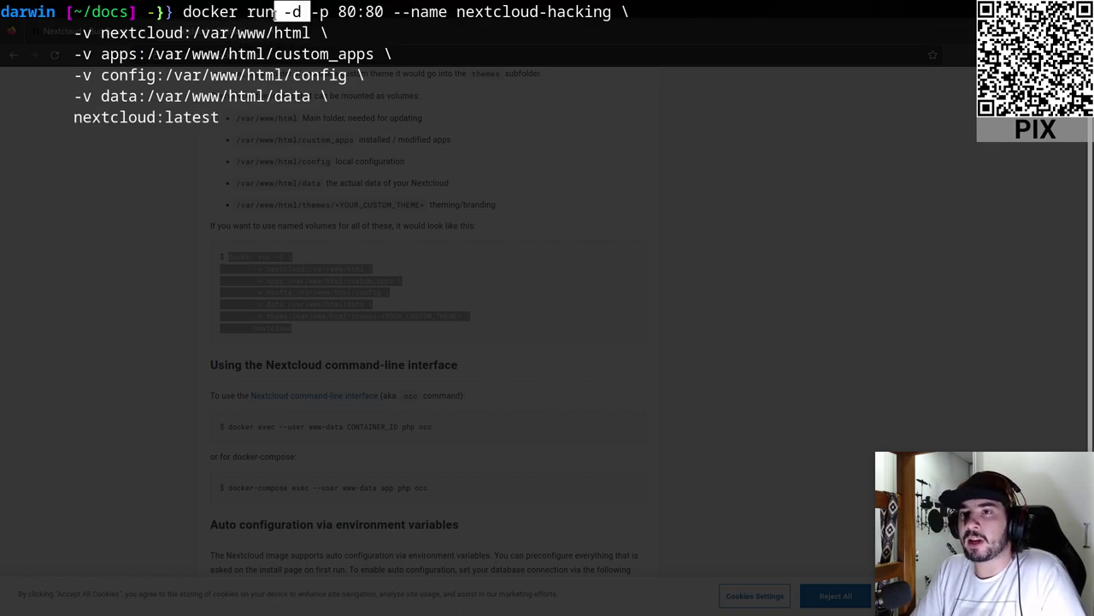
click(286, 12)
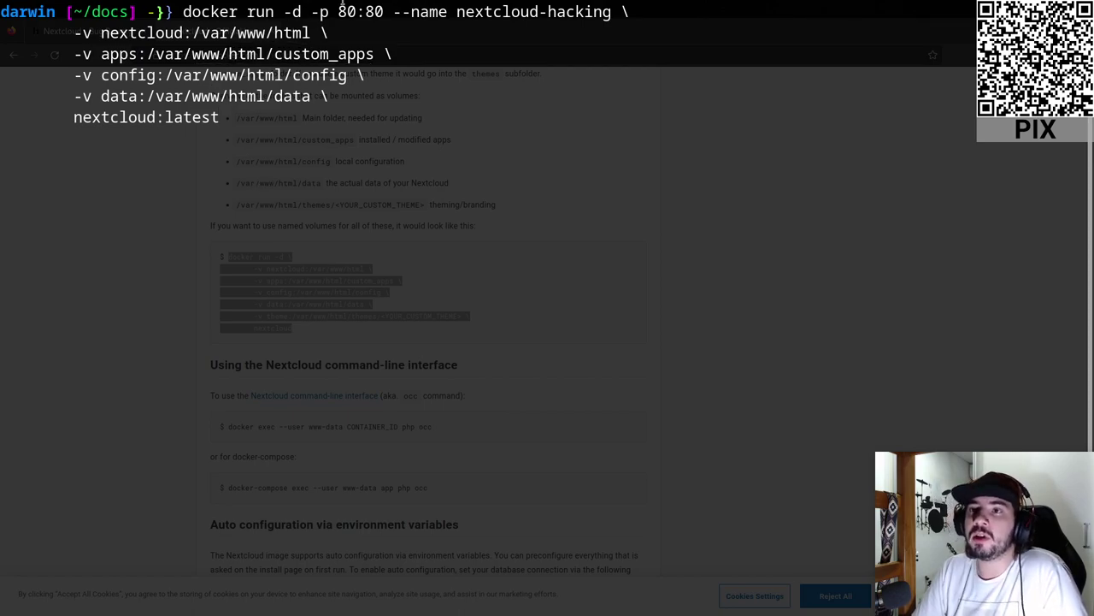
drag(306, 12, 330, 12)
click(336, 10)
double_click(342, 12)
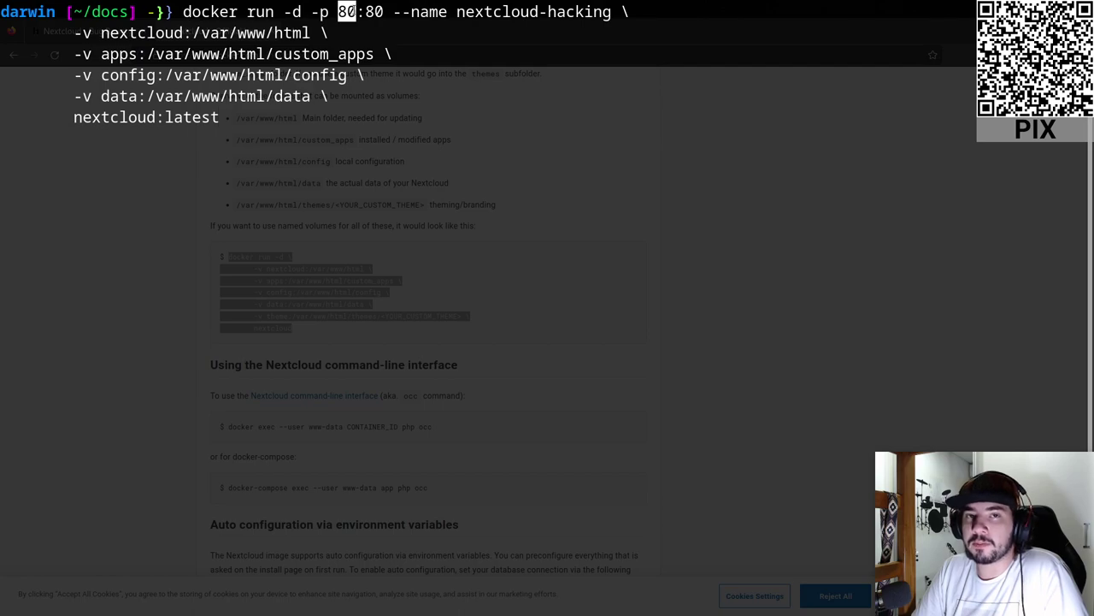
double_click(375, 12)
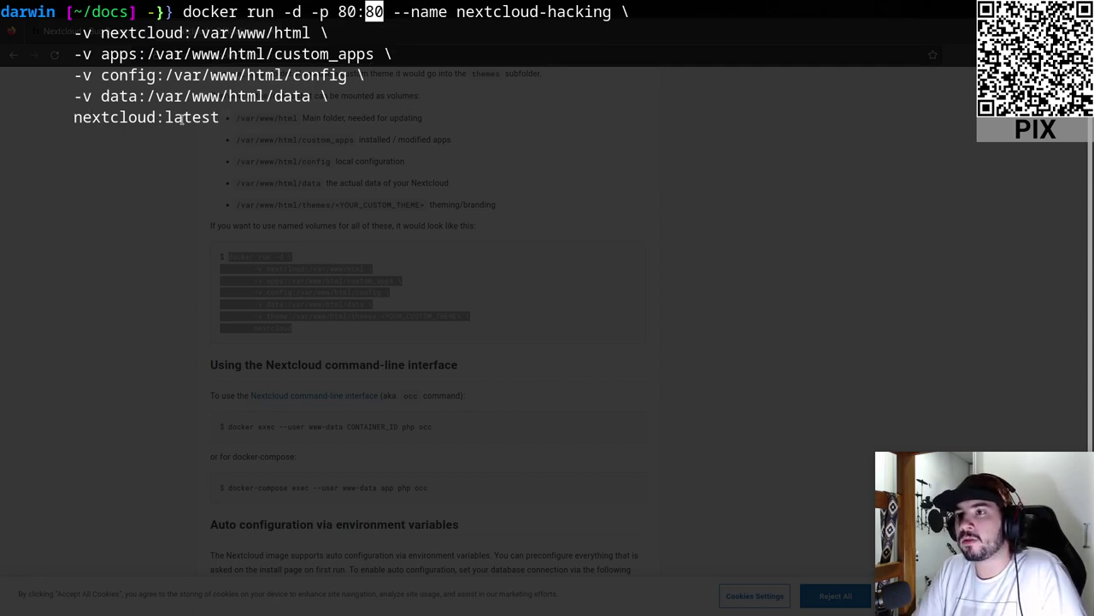
- Review the --name nextcloud-hacking option and four volume mounts, then run the command
drag(394, 13, 613, 14)
click(125, 27)
drag(72, 33, 343, 89)
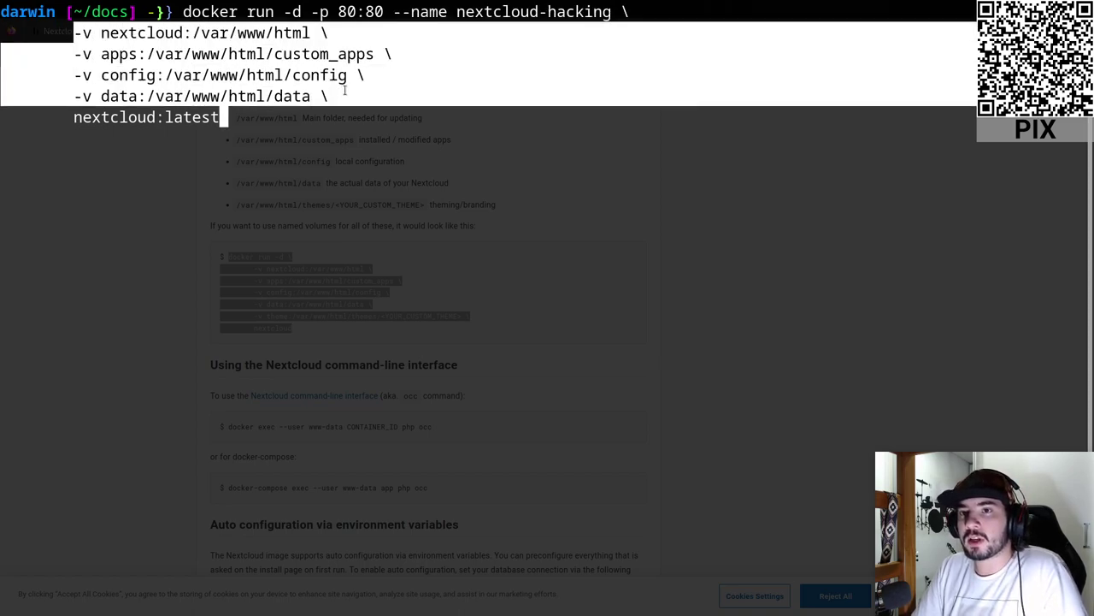
click(345, 90)
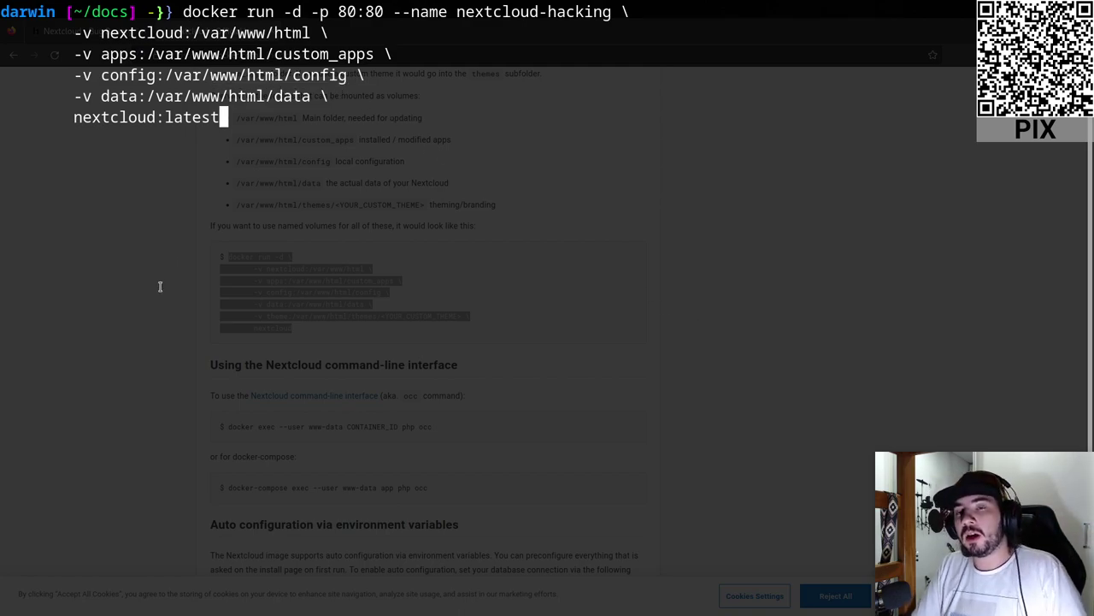
drag(325, 96, 2, 33)
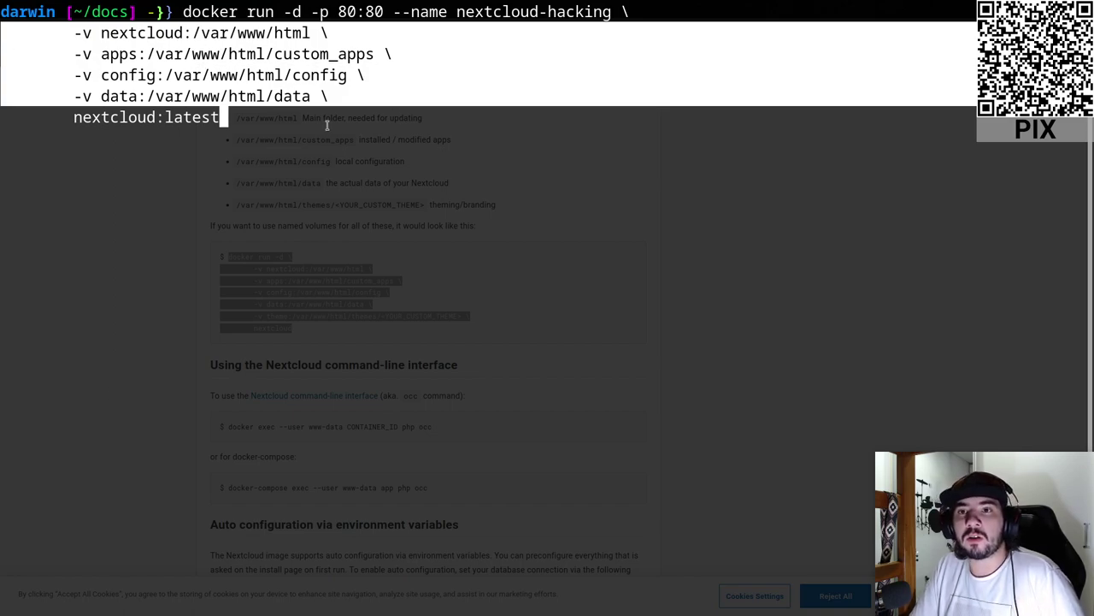
click(322, 109)
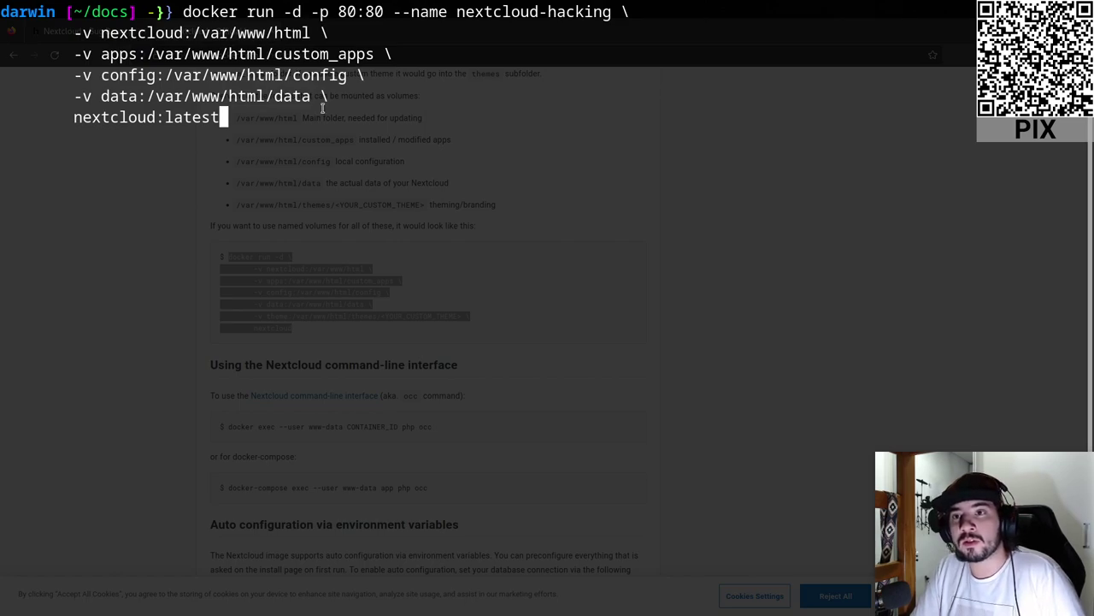
drag(334, 98, 17, 35)
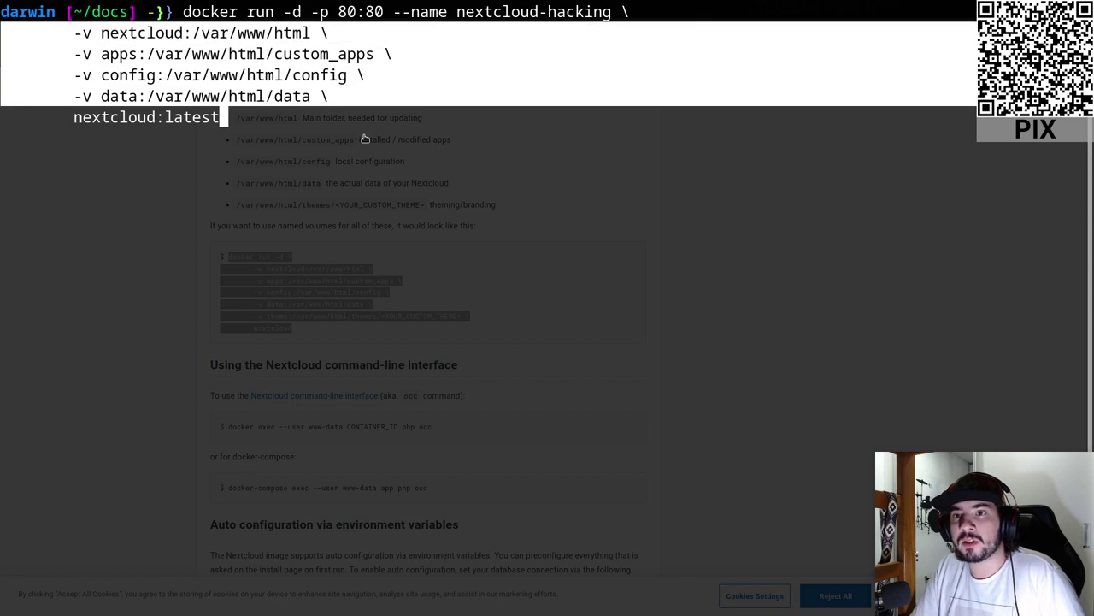
click(385, 138)
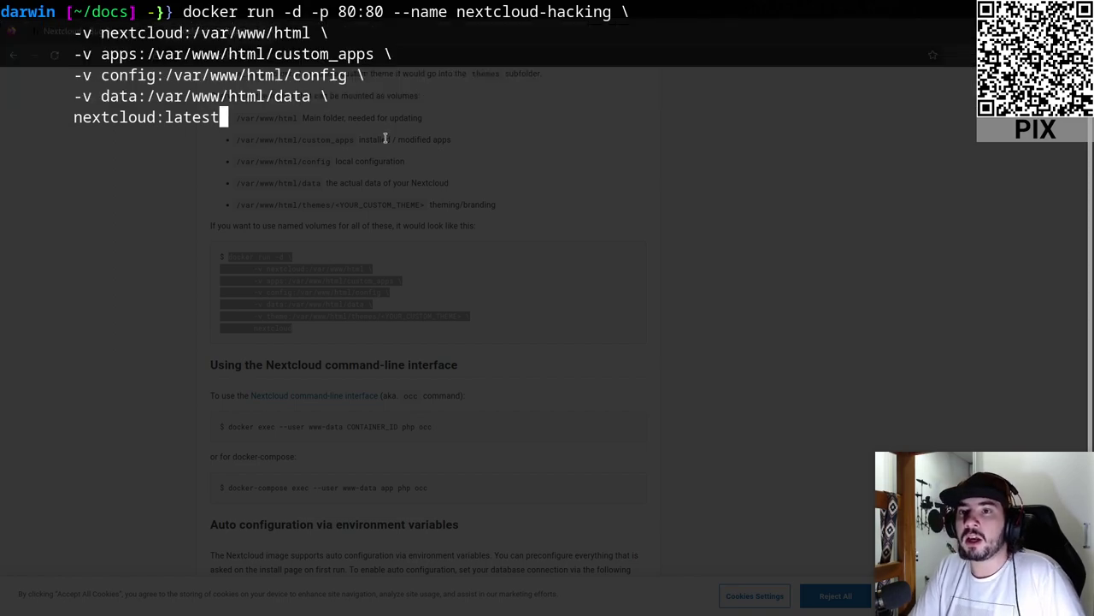
key(Return)
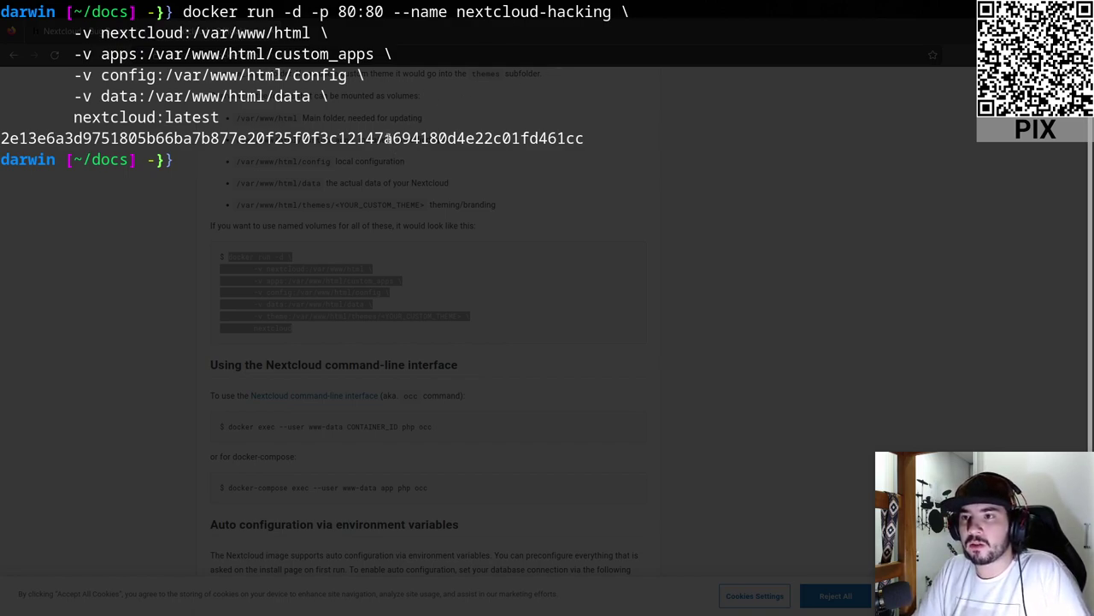
- Clear the terminal and run docker ps to list the running containers
double_click(389, 139)
click(370, 195)
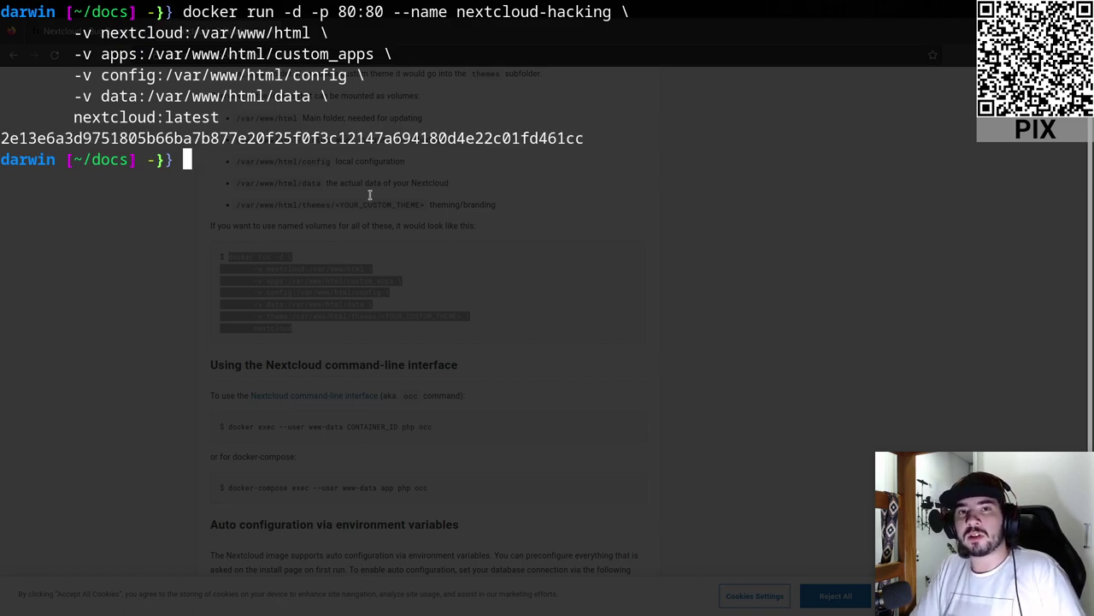
text(clear)
key(Return)
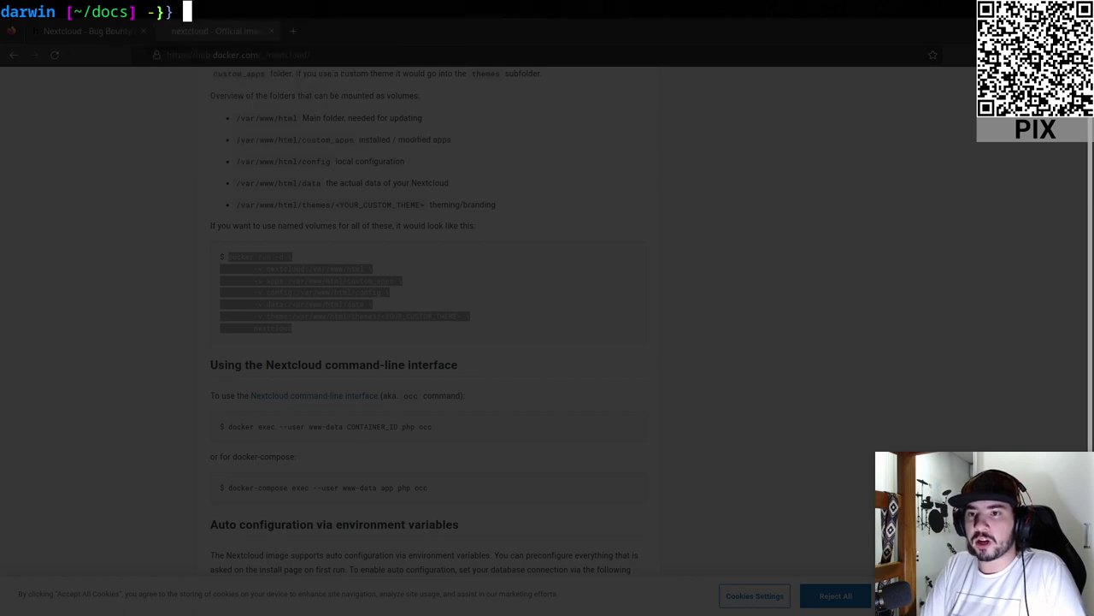
text(dopcke)
key(BackSpace)
key(BackSpace)
key(BackSpace)
key(BackSpace)
text(cker ps)
key(Return)
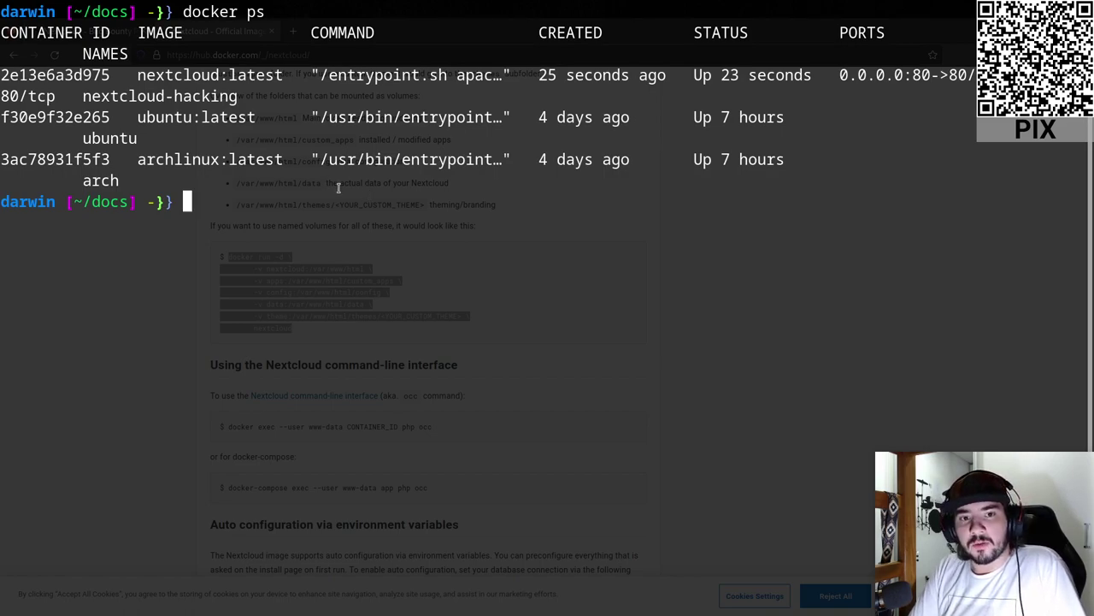
- Shrink the terminal text and inspect the nextcloud-hacking, ubuntu and archlinux rows of docker ps
key(ctrl+minus)
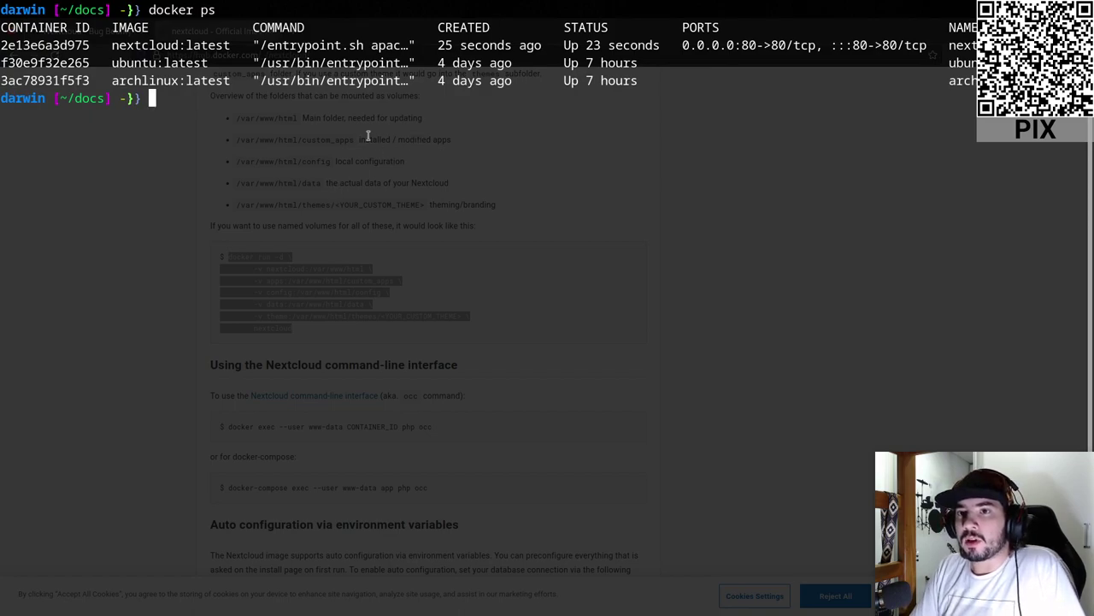
drag(2, 41, 501, 39)
triple_click(500, 62)
click(500, 62)
double_click(951, 45)
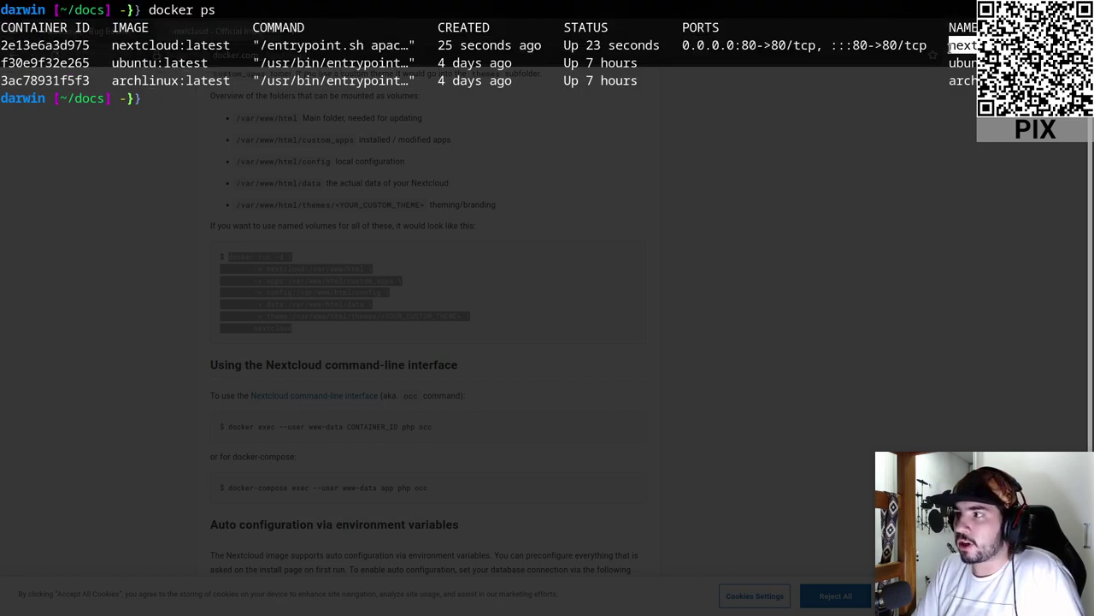
click(724, 47)
drag(740, 46, 785, 45)
click(785, 45)
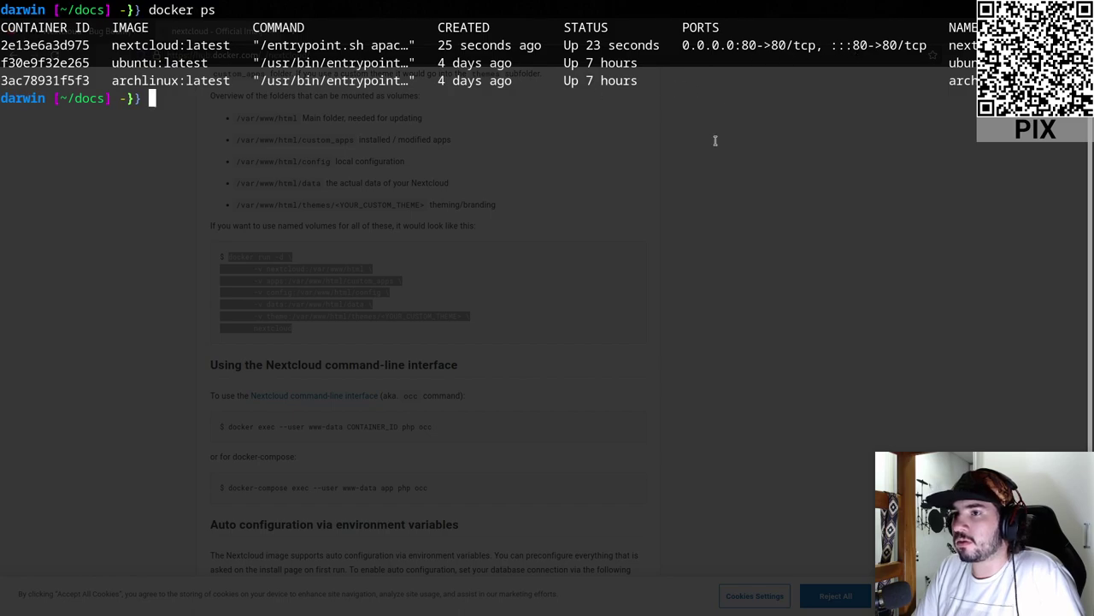
double_click(147, 45)
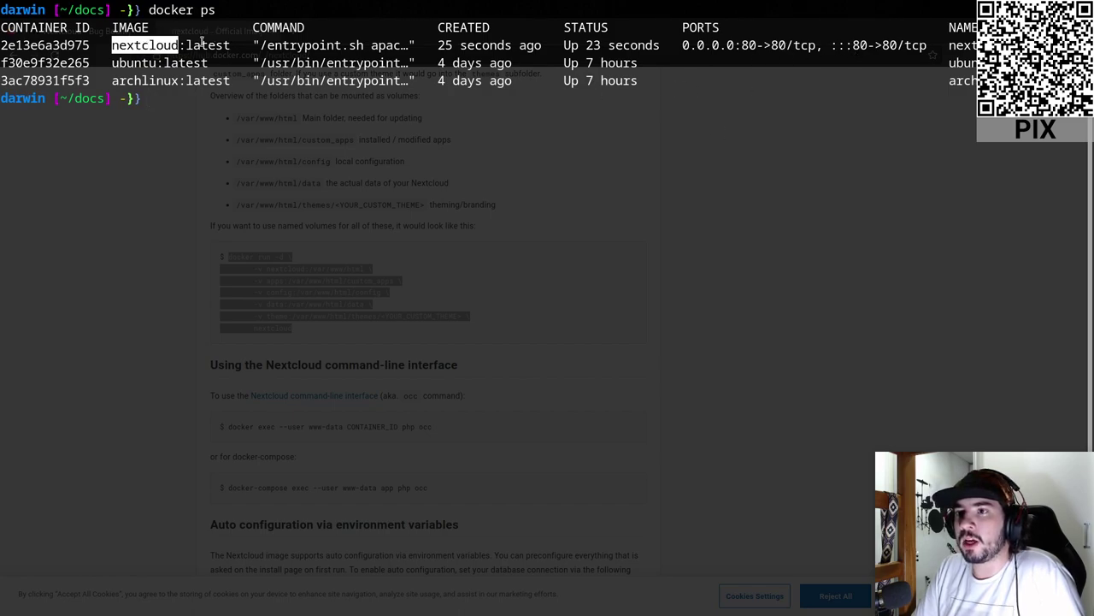
click(202, 42)
drag(650, 83, 2, 63)
click(460, 195)
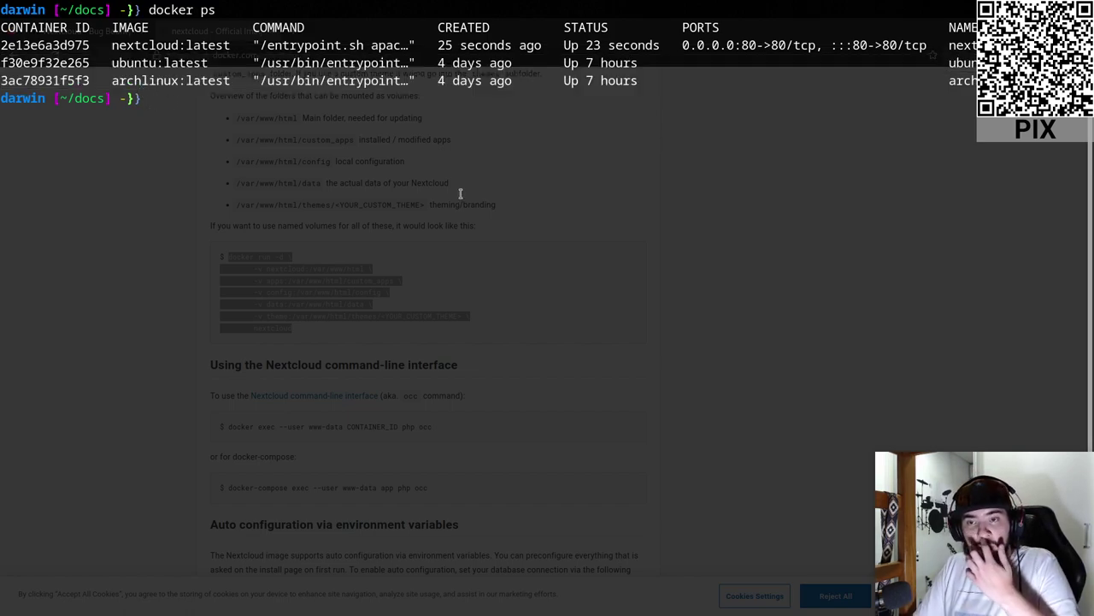
- Clear the terminal and switch to the Firefox window
text(clear)
key(Return)
key(alt+Tab)
key(alt+Tab)
key(alt+Tab)
key(alt+shift+Tab)
- Load localhost in a new Firefox tab to reach the Nextcloud setup page
click(300, 36)
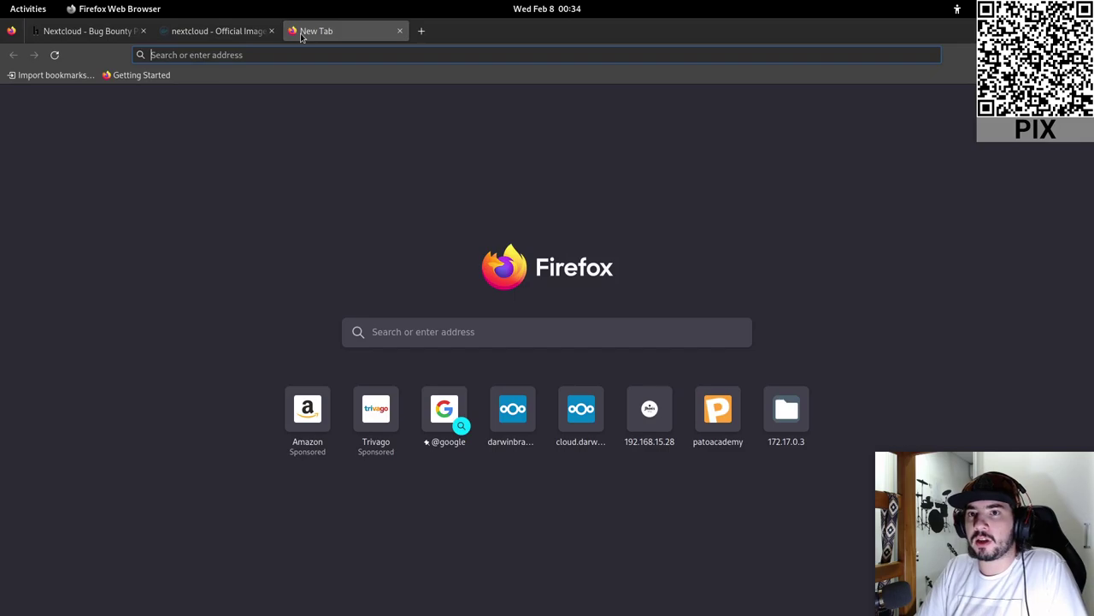
text(localhost)
key(Return)
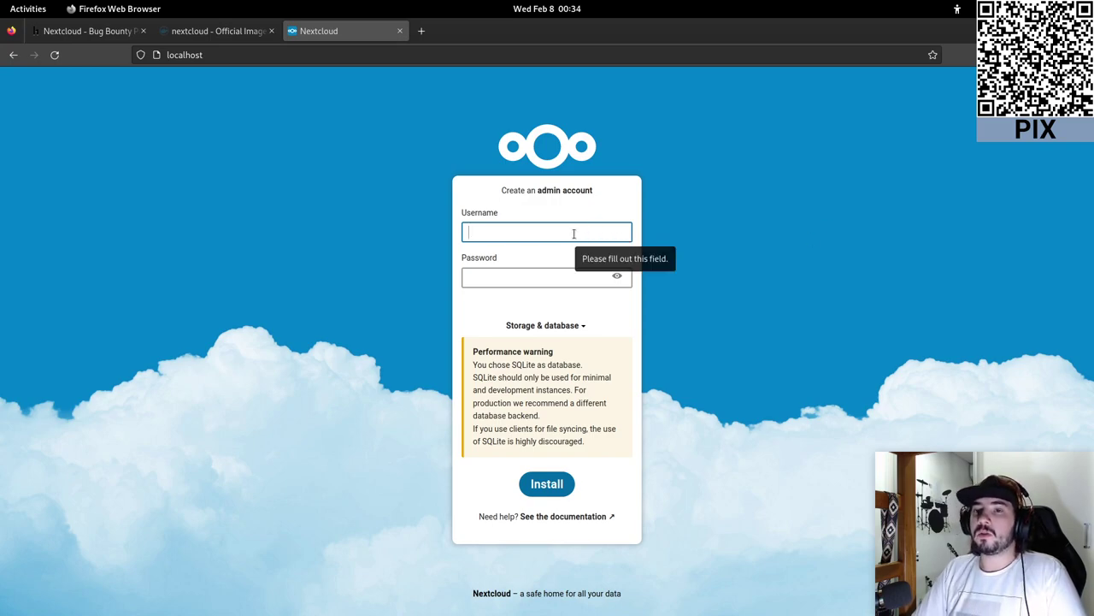
- Enter the admin username and an admin password, checking the password strength label
text(admin)
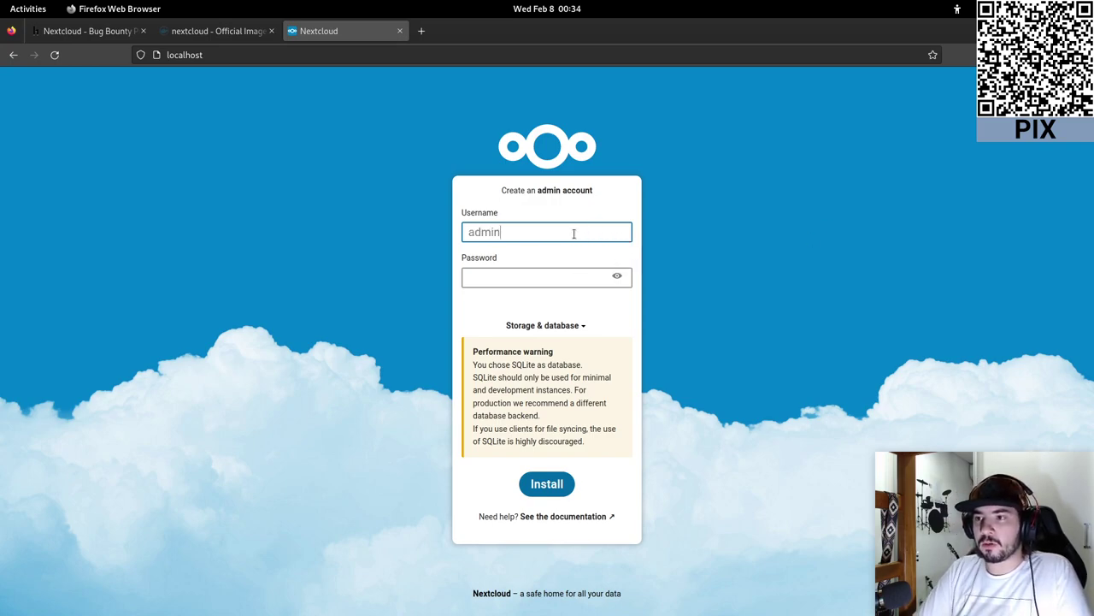
key(Tab)
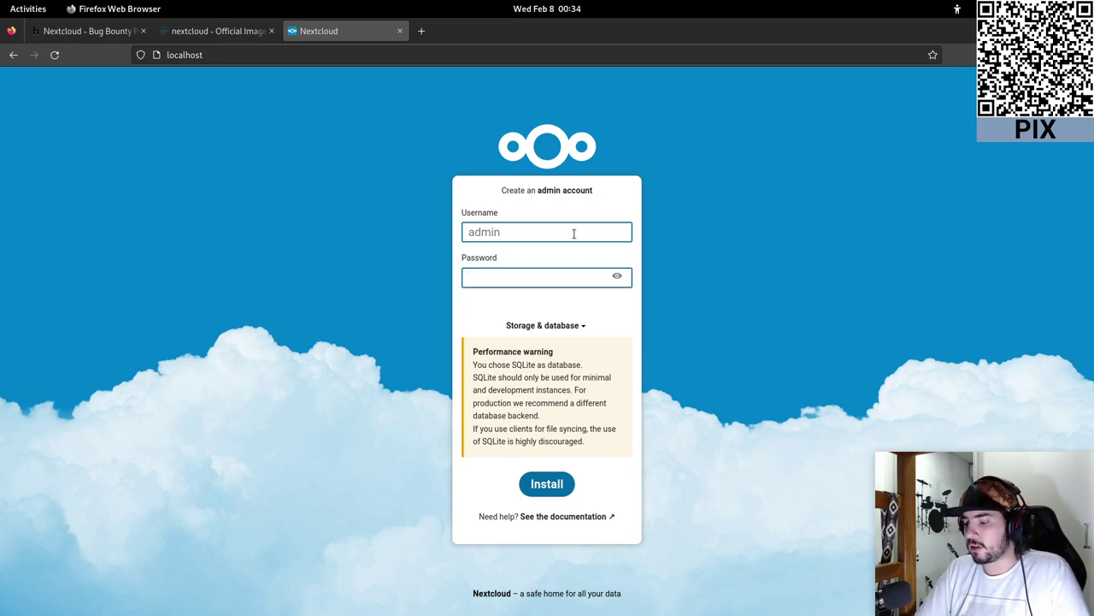
text(admin)
key(BackSpace)
key(BackSpace)
key(BackSpace)
key(BackSpace)
key(BackSpace)
text(admin12345)
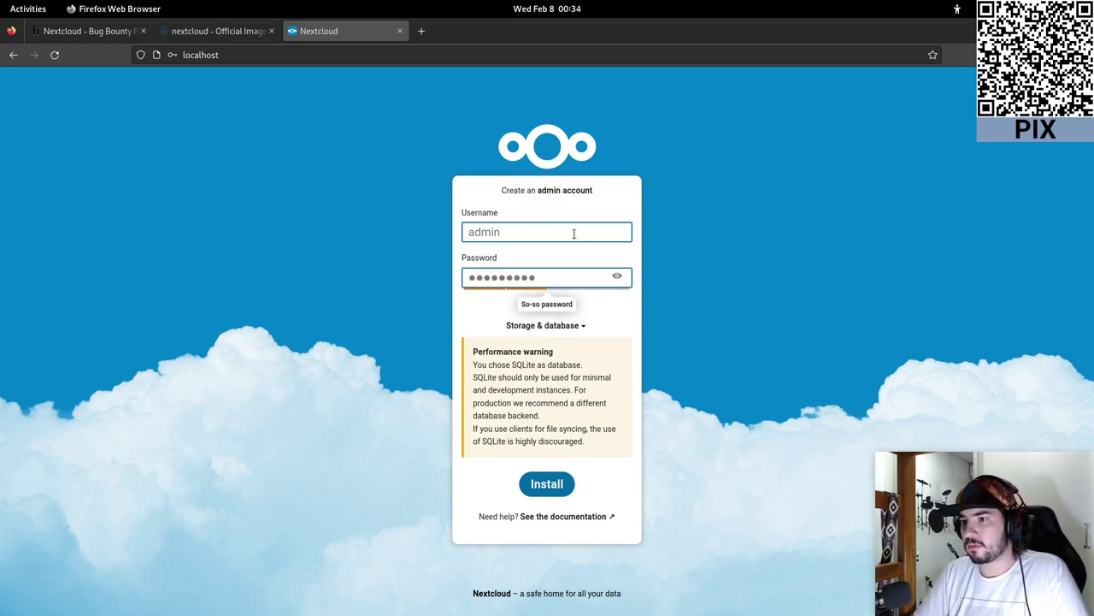
key(BackSpace)
key(BackSpace)
key(BackSpace)
key(BackSpace)
key(BackSpace)
key(BackSpace)
key(BackSpace)
key(BackSpace)
key(BackSpace)
key(BackSpace)
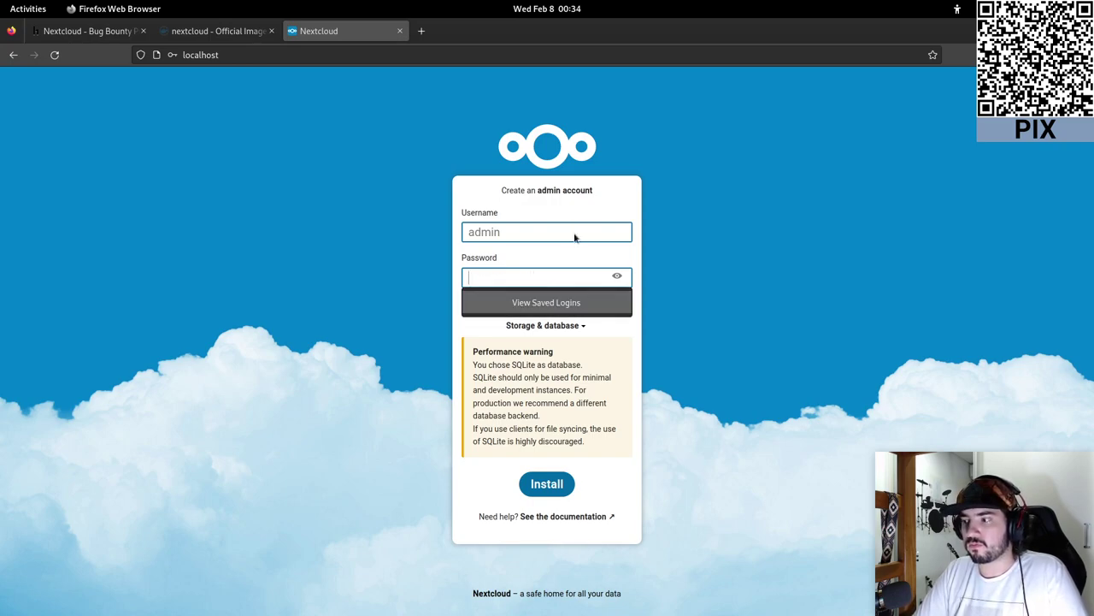
text(admin12345)
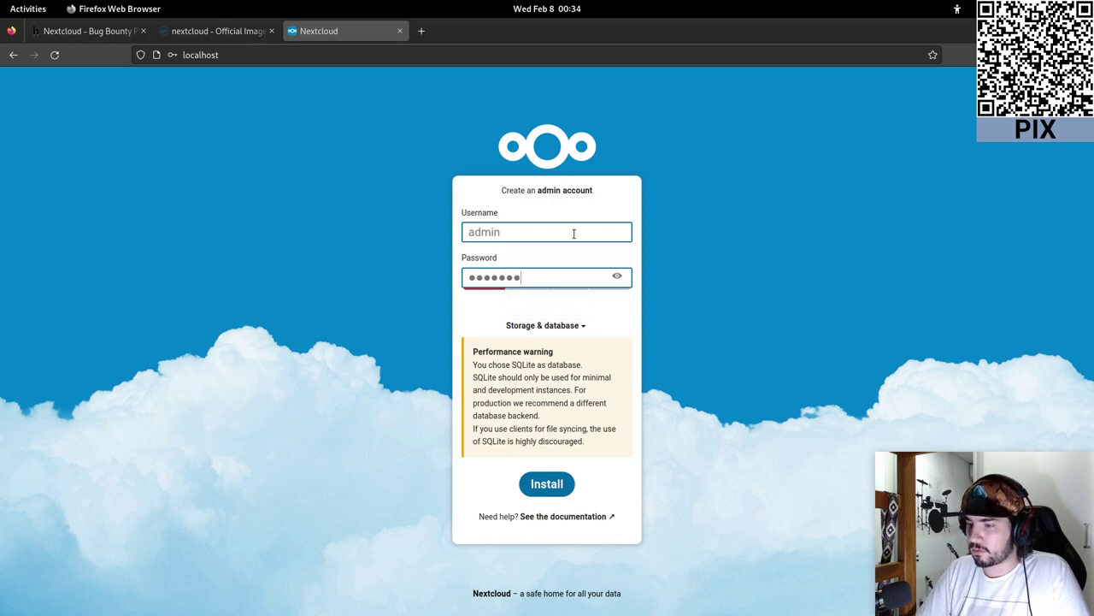
text(5)
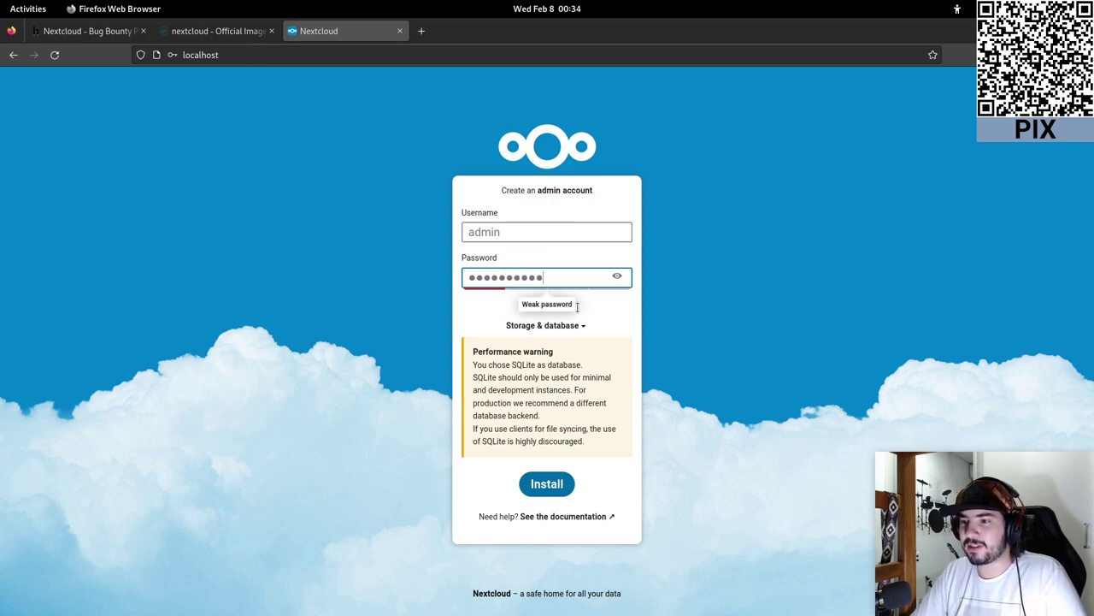
drag(552, 309, 521, 306)
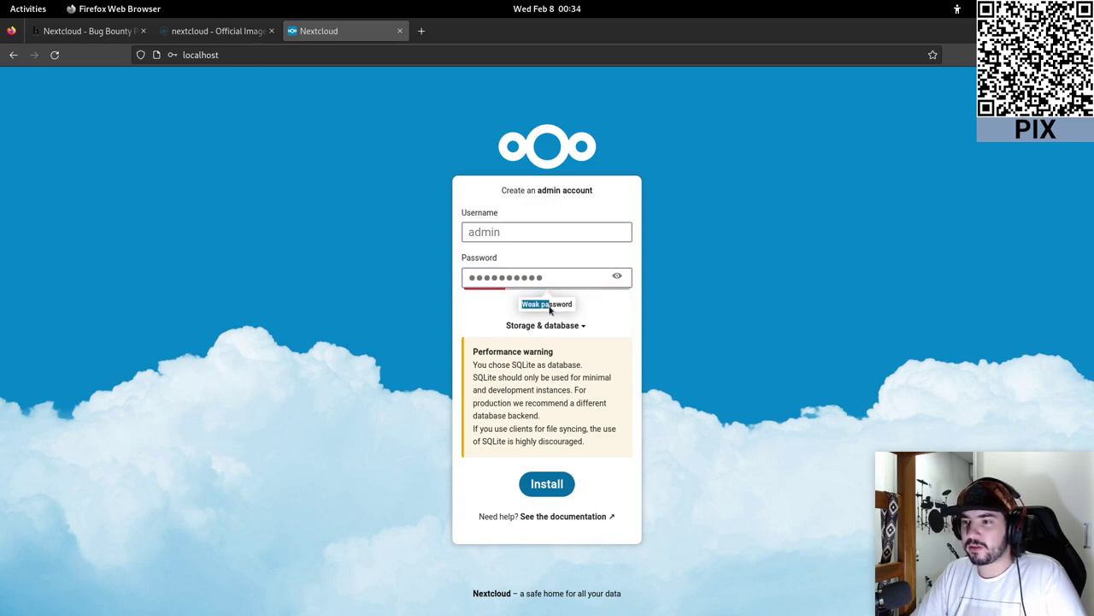
click(665, 431)
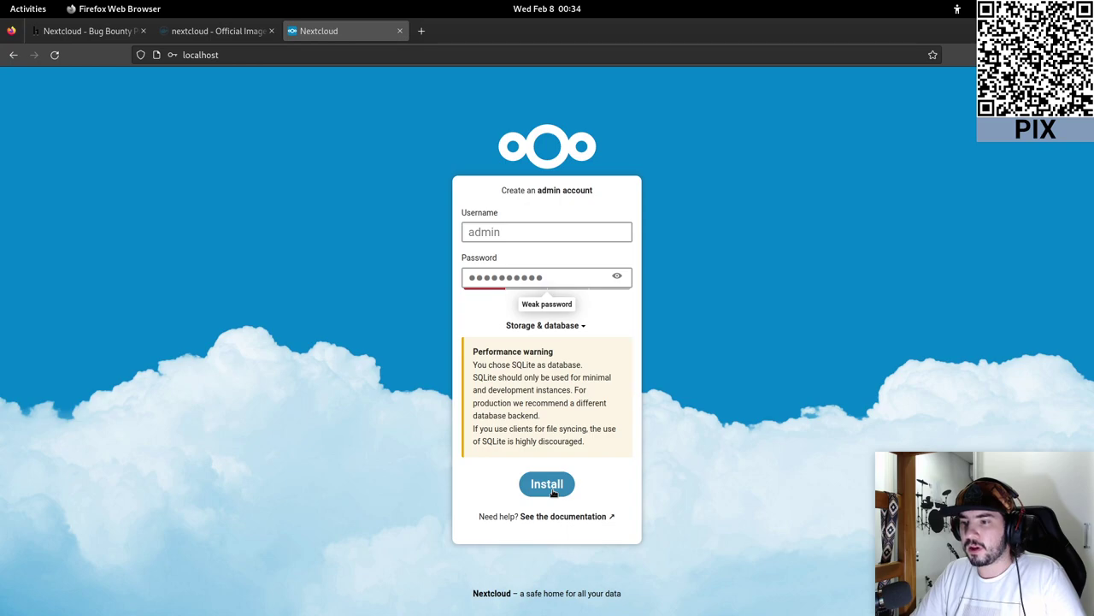
- Install Nextcloud with the admin account, declining Firefox's offer to save the login
click(552, 492)
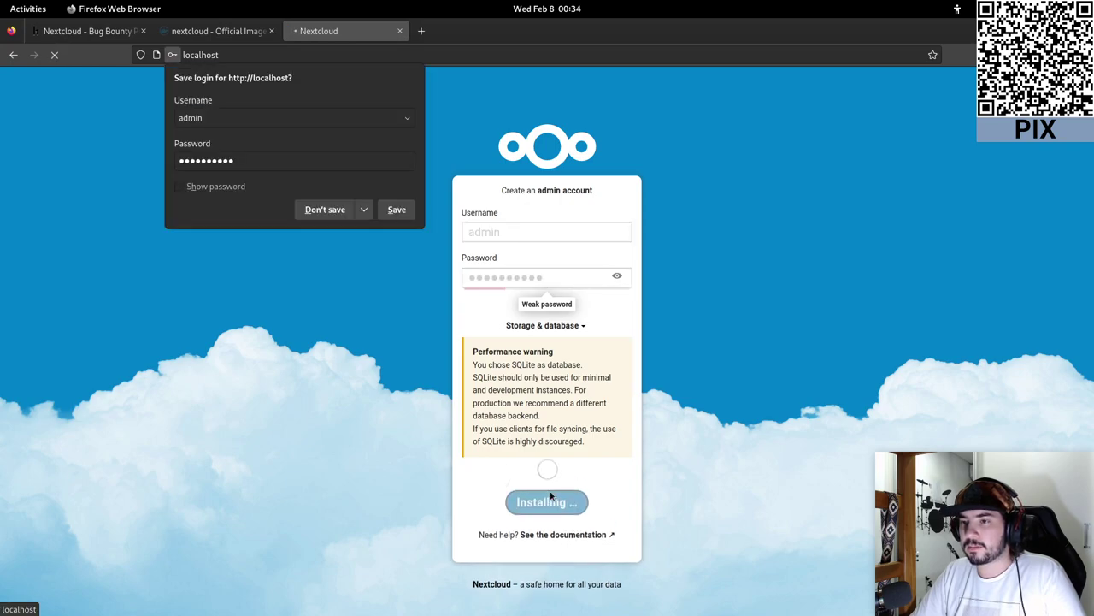
click(330, 213)
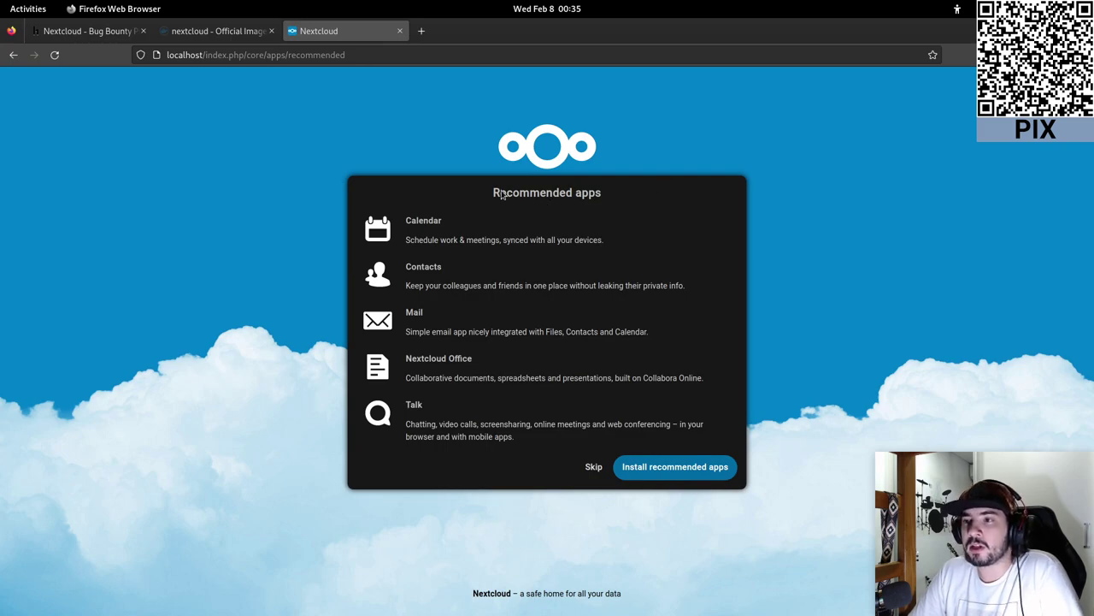
- Review the recommended apps (Calendar, Contacts, Mail, Nextcloud Office) and install all of them
drag(494, 190, 493, 453)
click(494, 453)
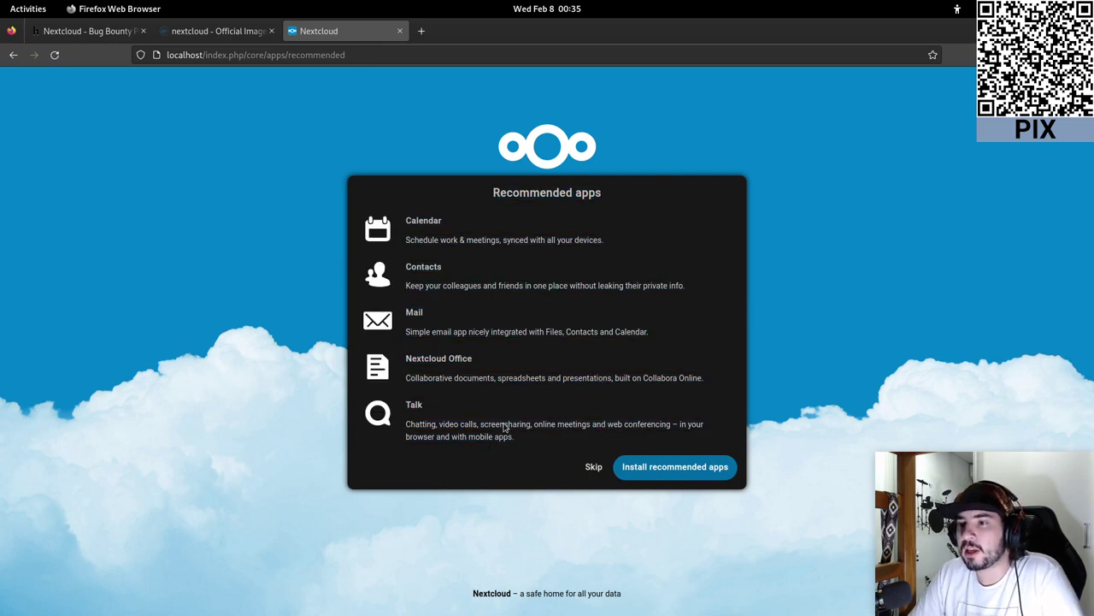
double_click(421, 224)
double_click(432, 267)
double_click(418, 313)
click(421, 354)
double_click(423, 359)
triple_click(423, 379)
click(416, 403)
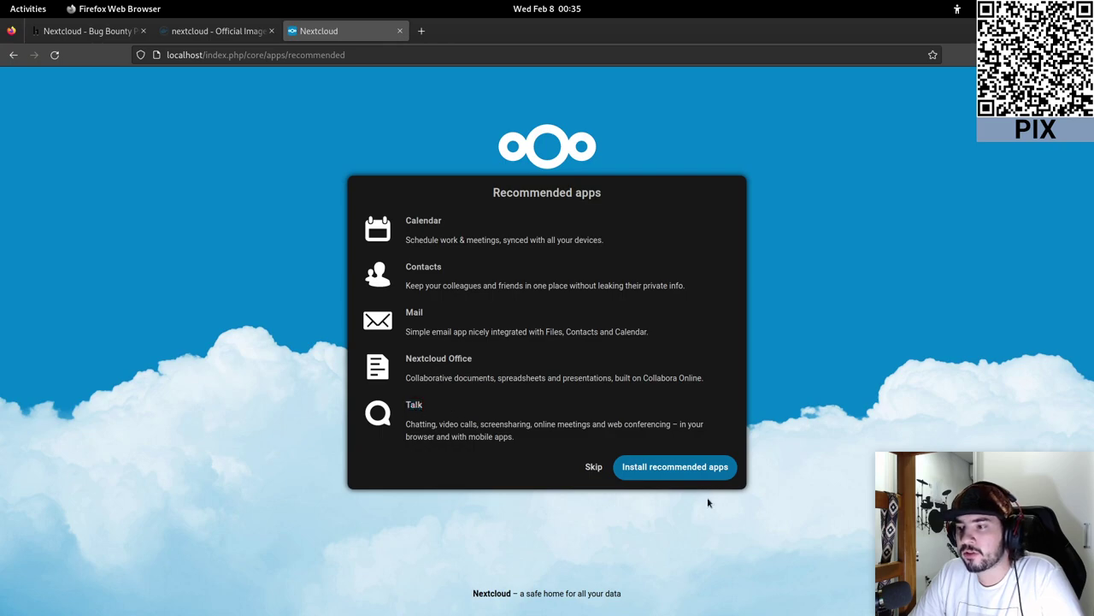
click(644, 469)
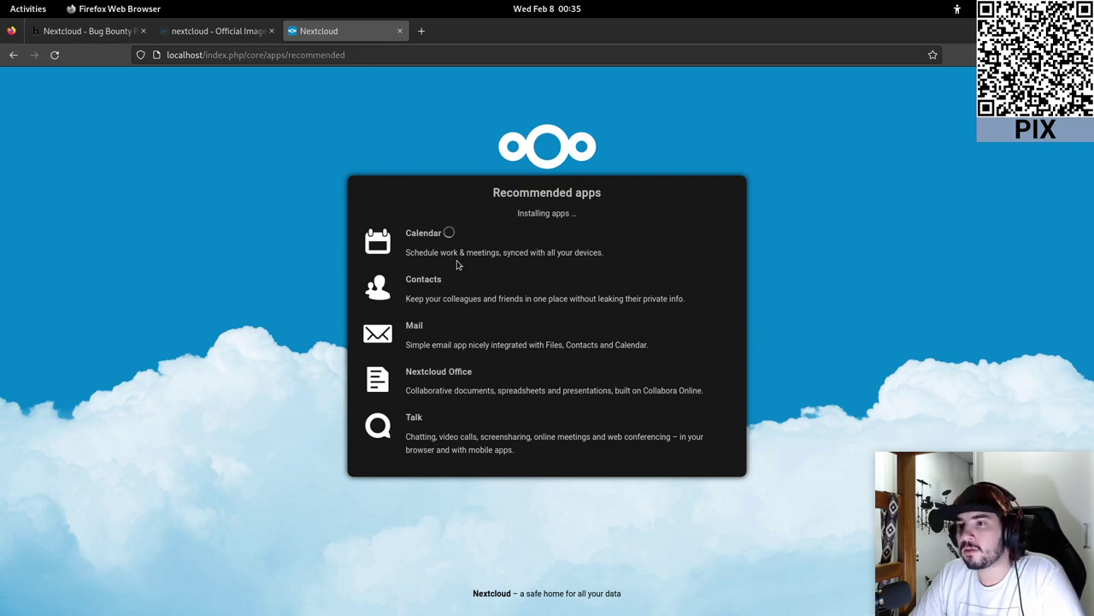
- Read the Calendar, Contacts, Mail, Nextcloud Office and Talk descriptions while installation runs
drag(403, 256, 608, 257)
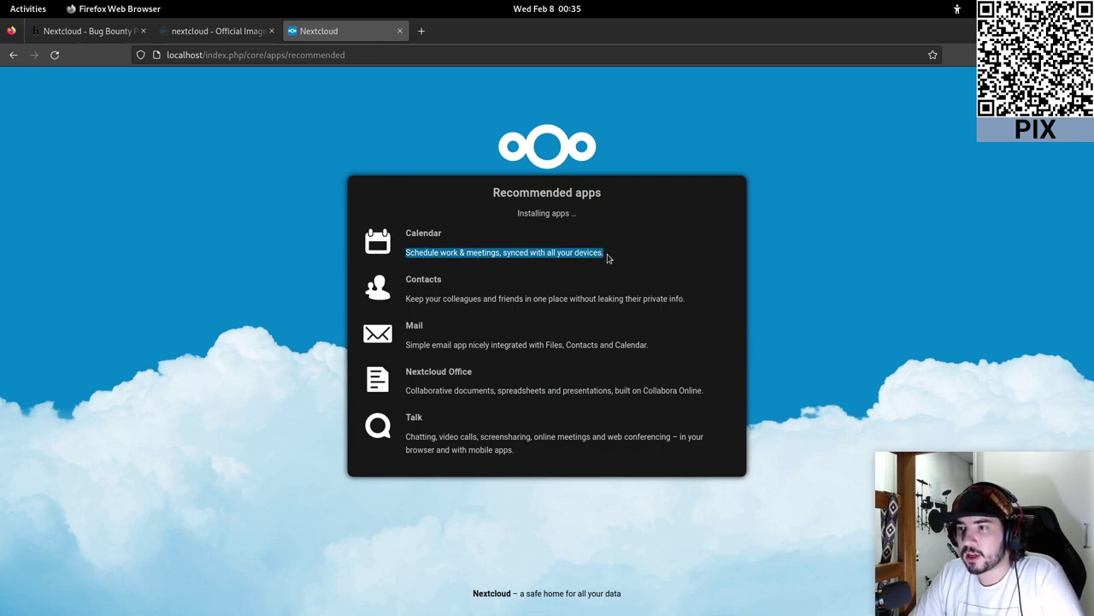
drag(409, 301, 693, 306)
drag(405, 352, 663, 354)
click(603, 372)
drag(406, 400, 715, 392)
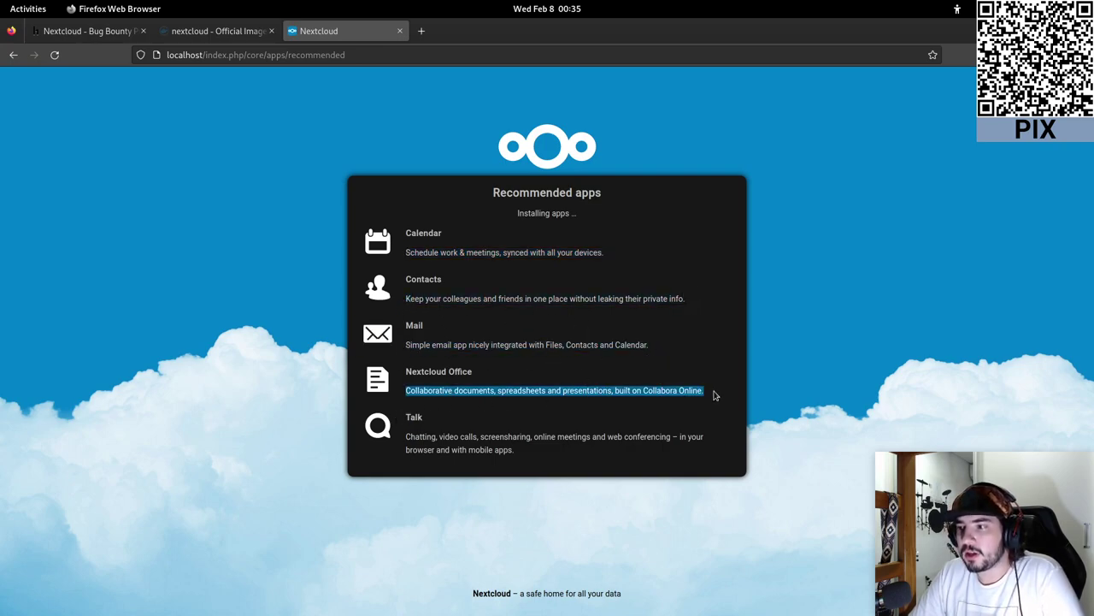
drag(405, 438, 543, 462)
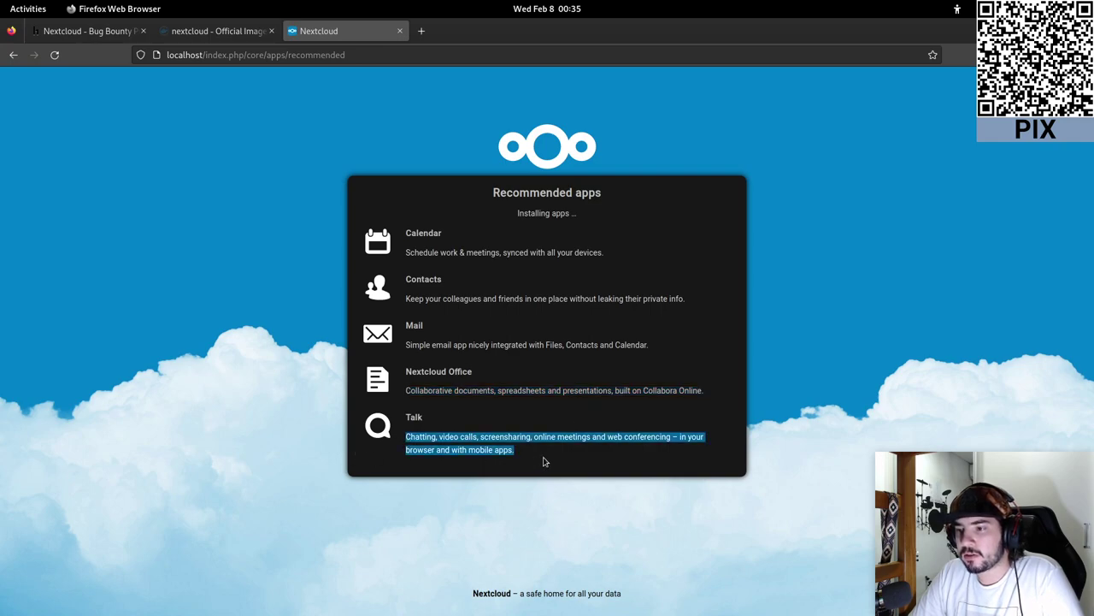
click(542, 461)
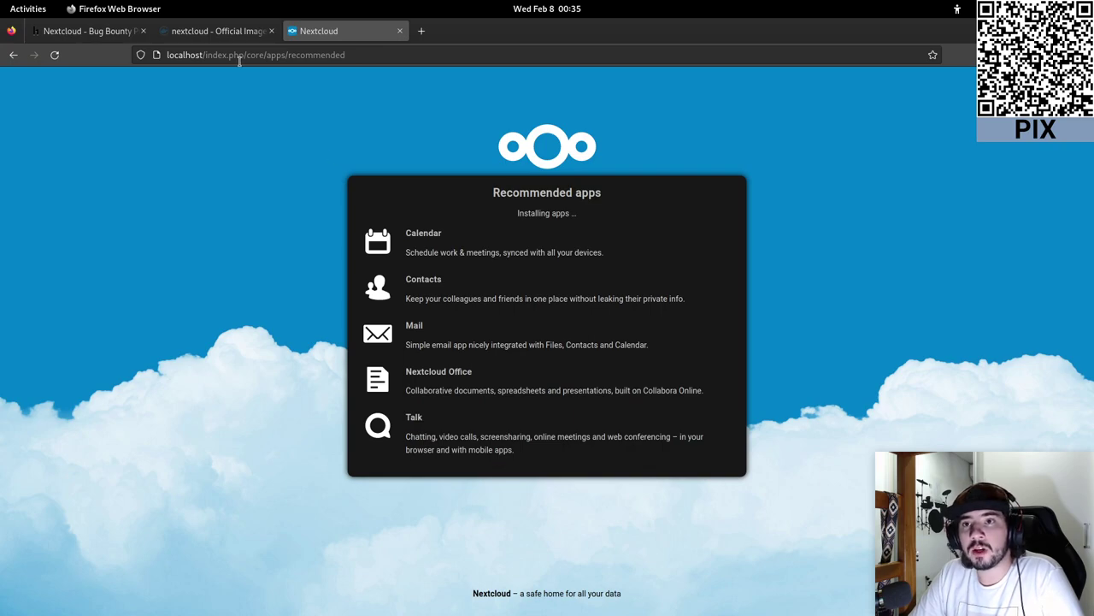
- Switch to the Docker Hub 'nextcloud - Official Image' tab and scroll to its top
click(218, 30)
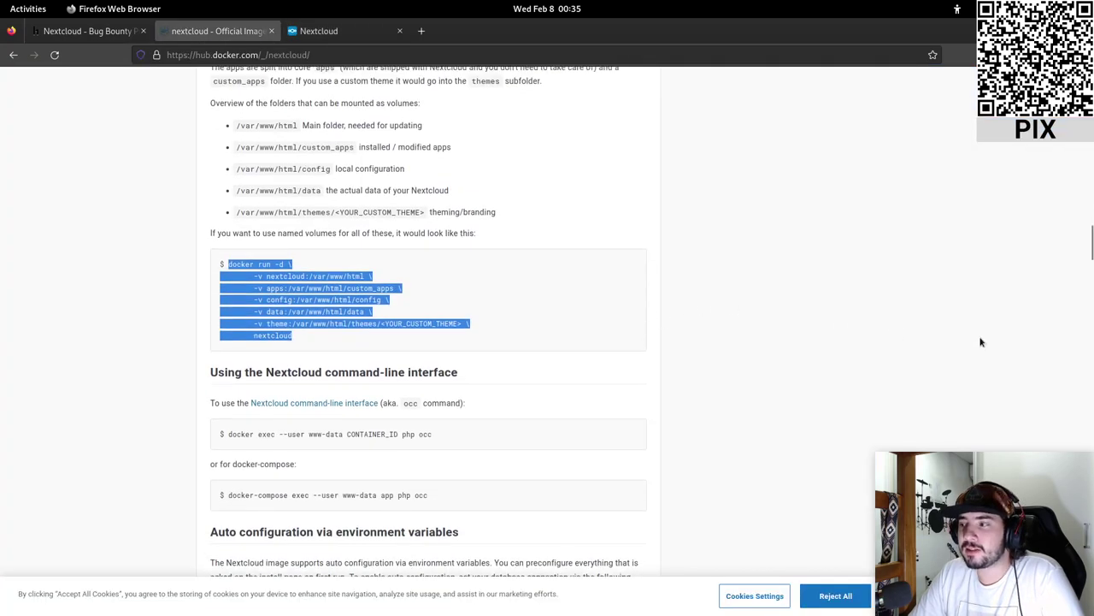
scroll(979, 342, up, 5)
drag(1090, 240, 1090, 128)
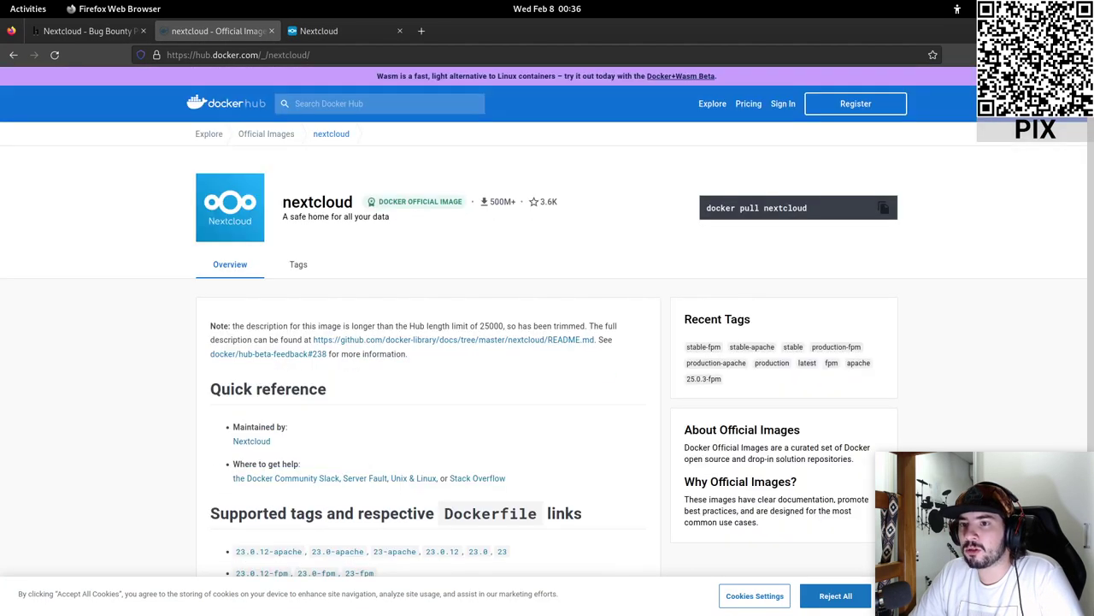
scroll(525, 357, down, 3)
scroll(523, 357, up, 3)
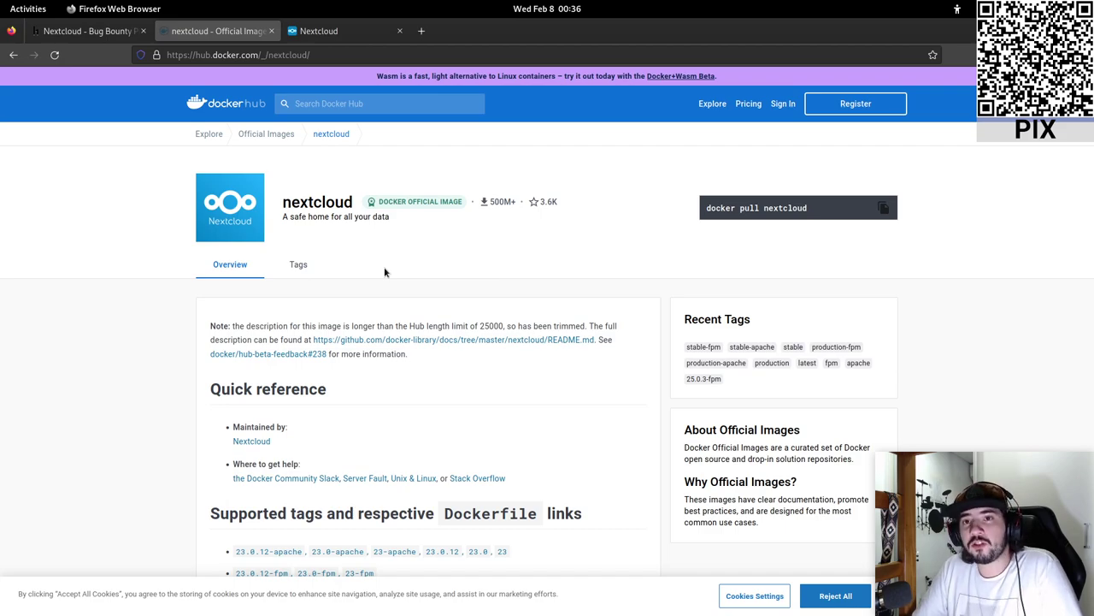
- Back in Nextcloud, page through every welcome slide and choose Start using Nextcloud
click(332, 31)
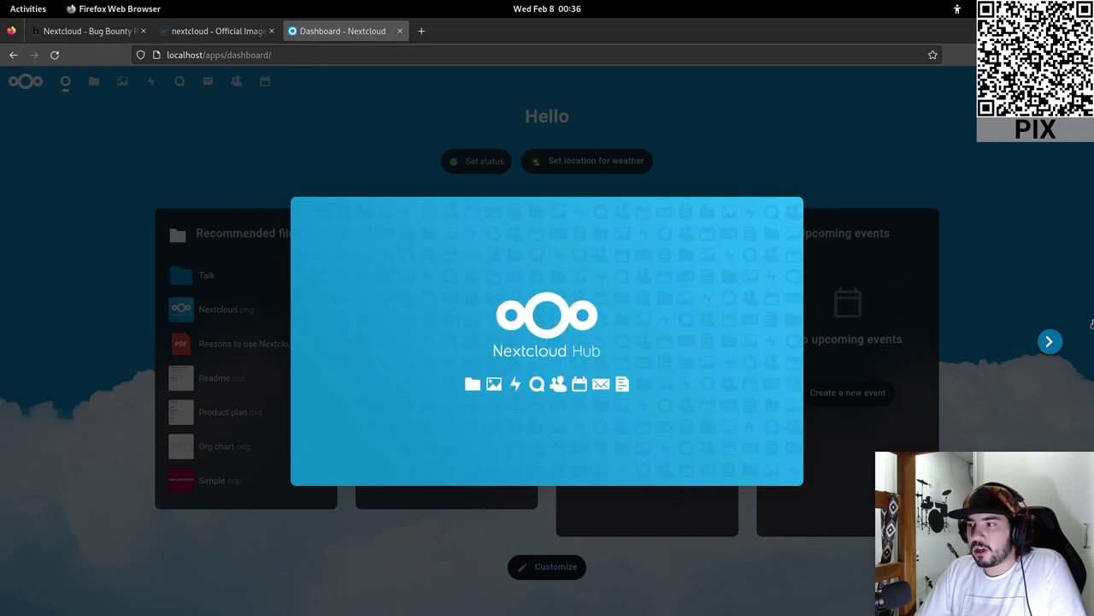
click(1069, 335)
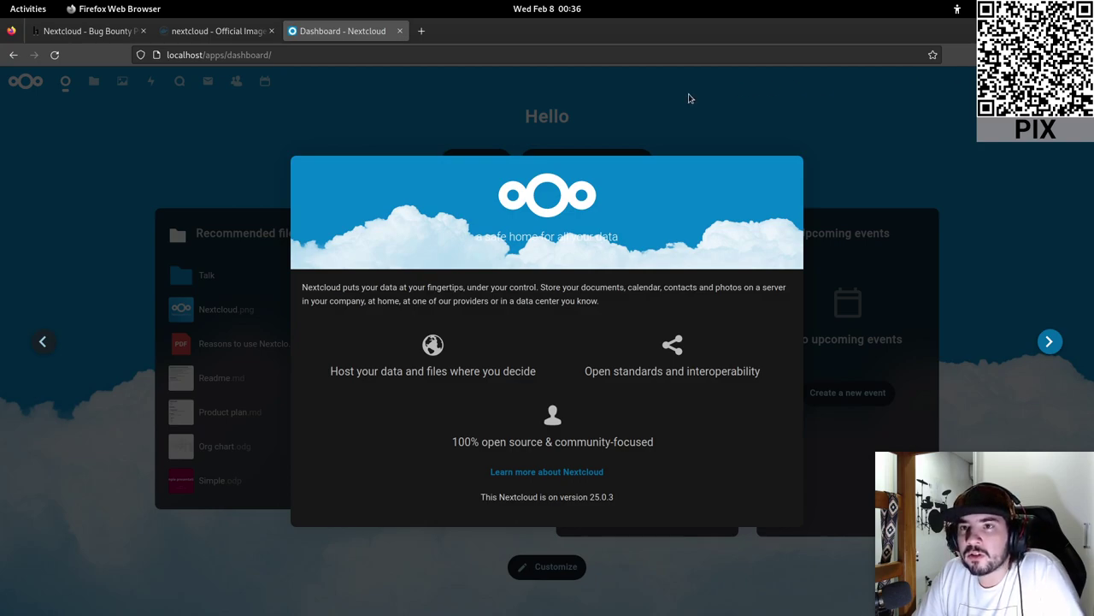
click(248, 31)
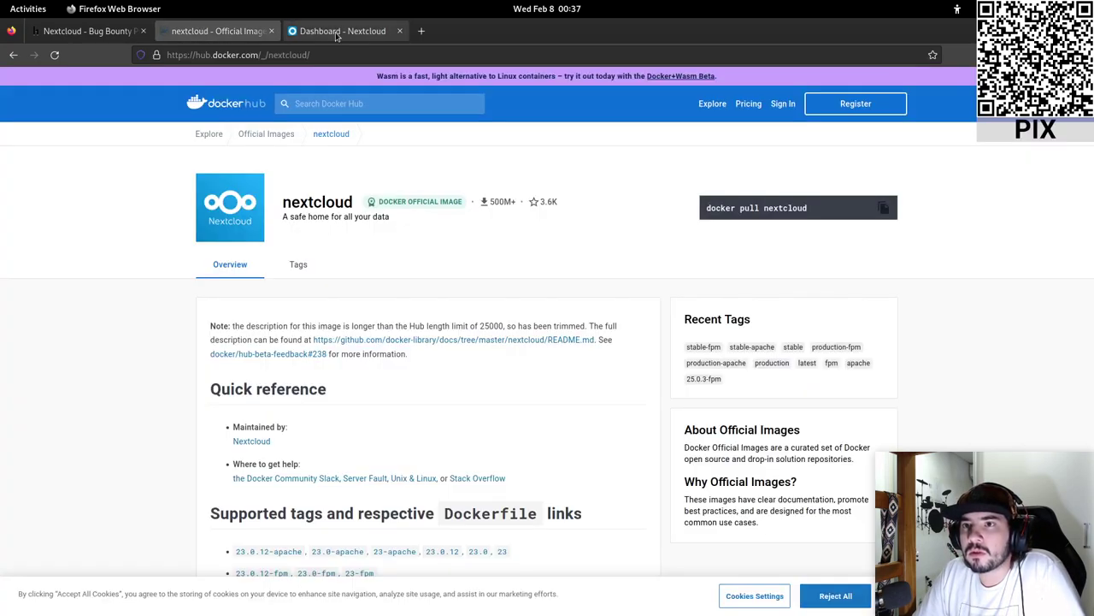
click(338, 31)
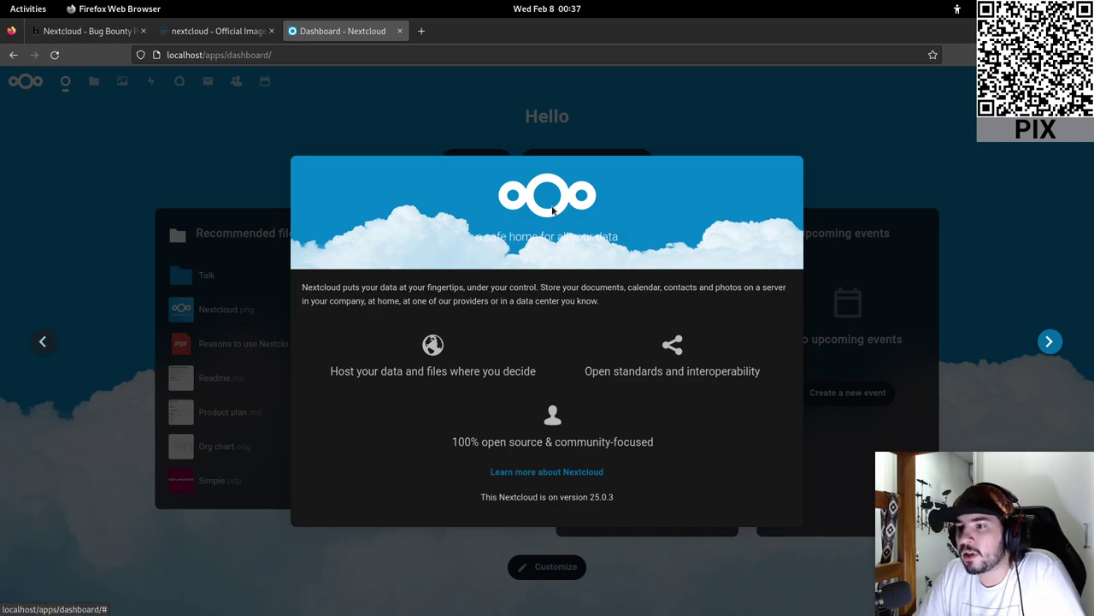
click(1050, 342)
click(1050, 342)
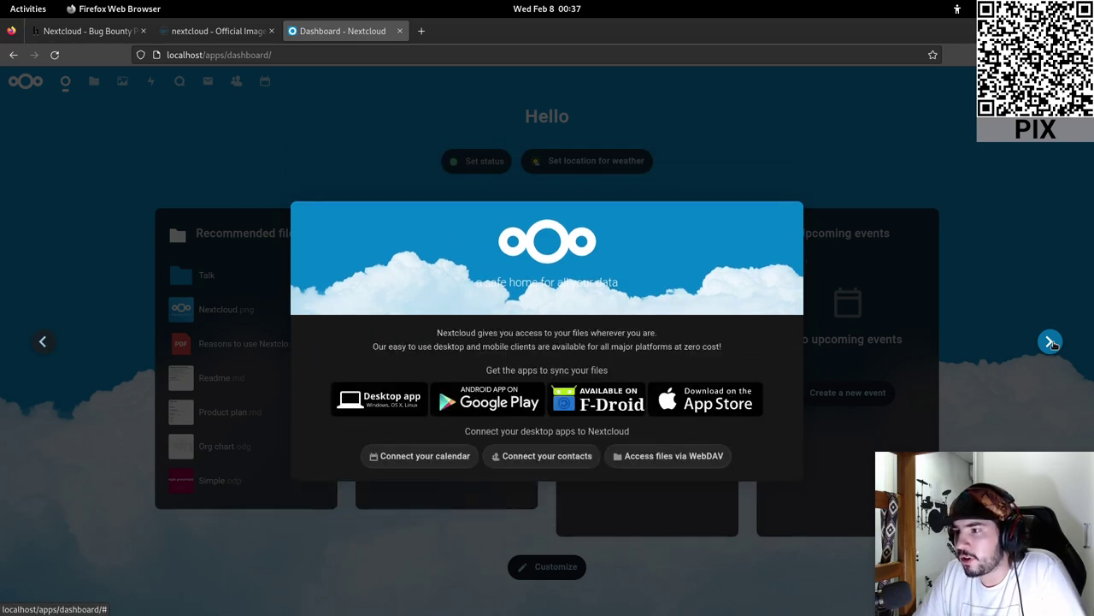
click(1050, 342)
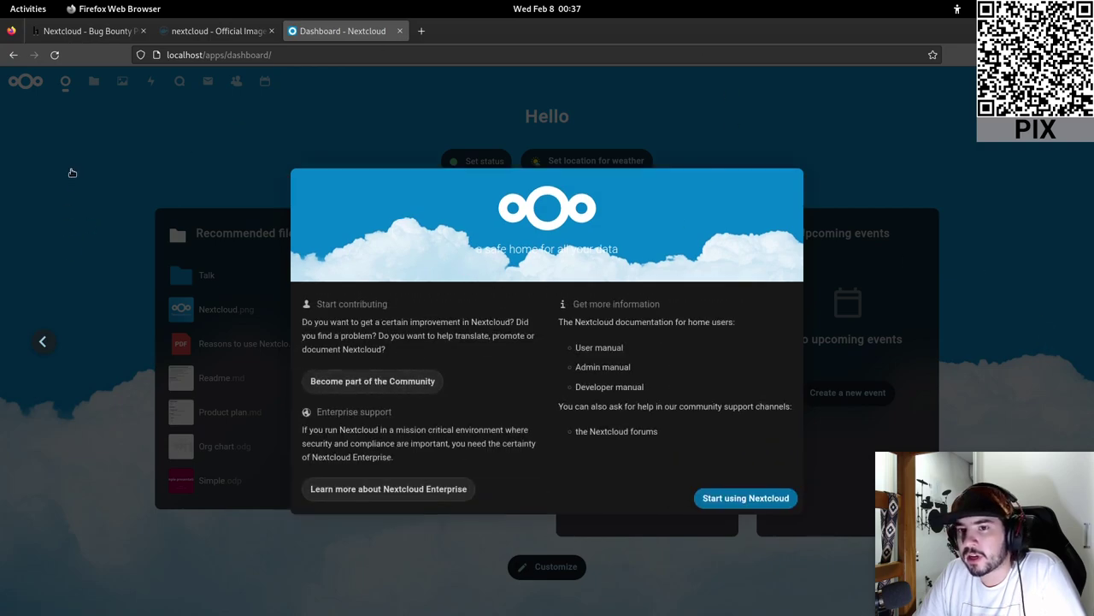
click(945, 325)
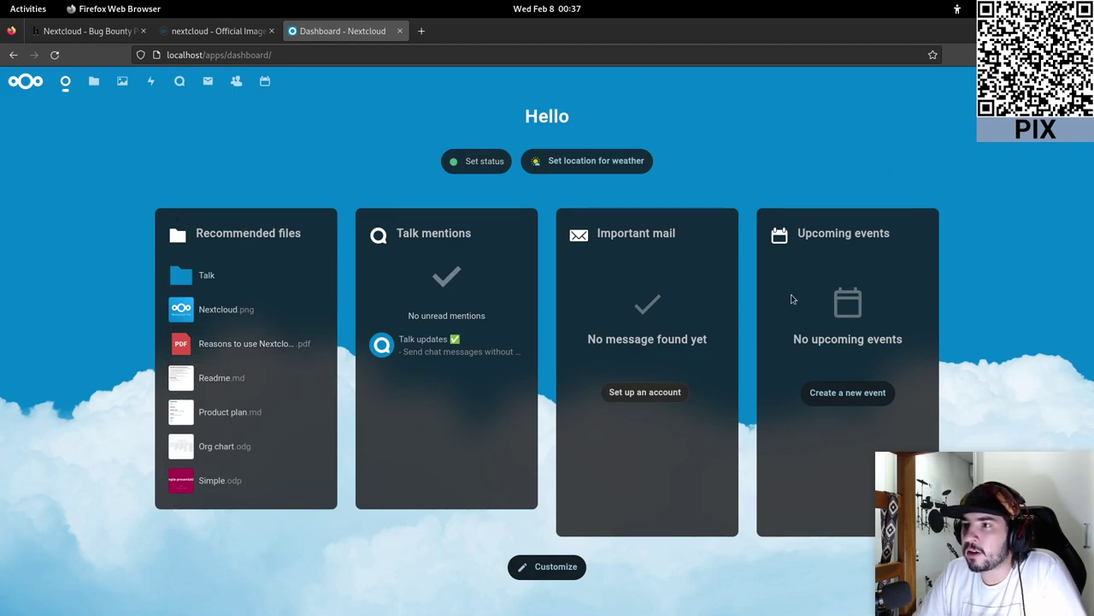
- Glance at the Users list, then open Appearance and accessibility from the account menu
click(1068, 82)
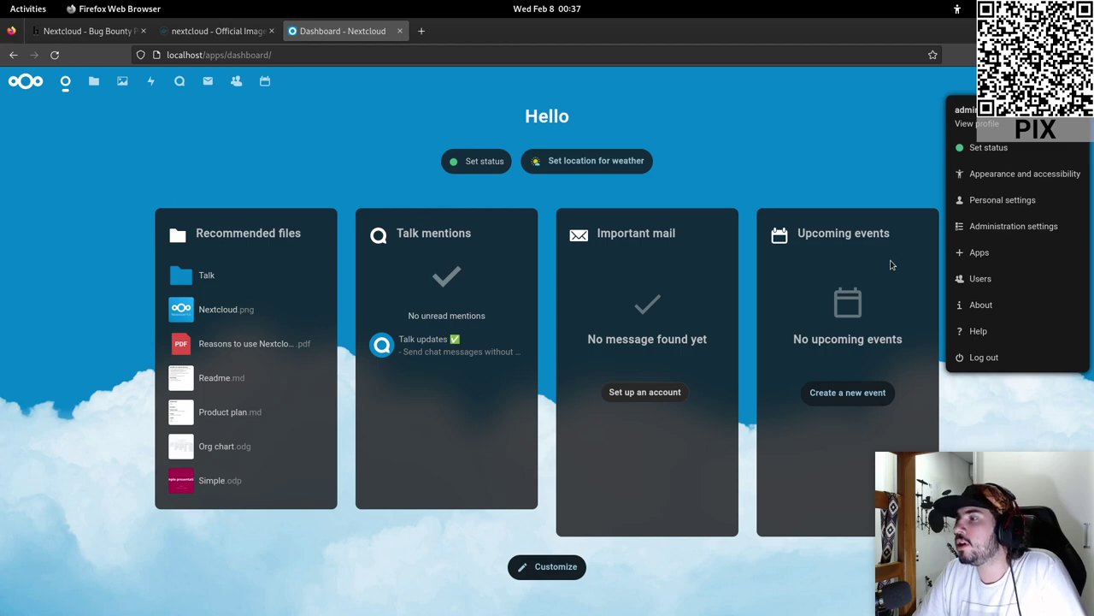
click(979, 279)
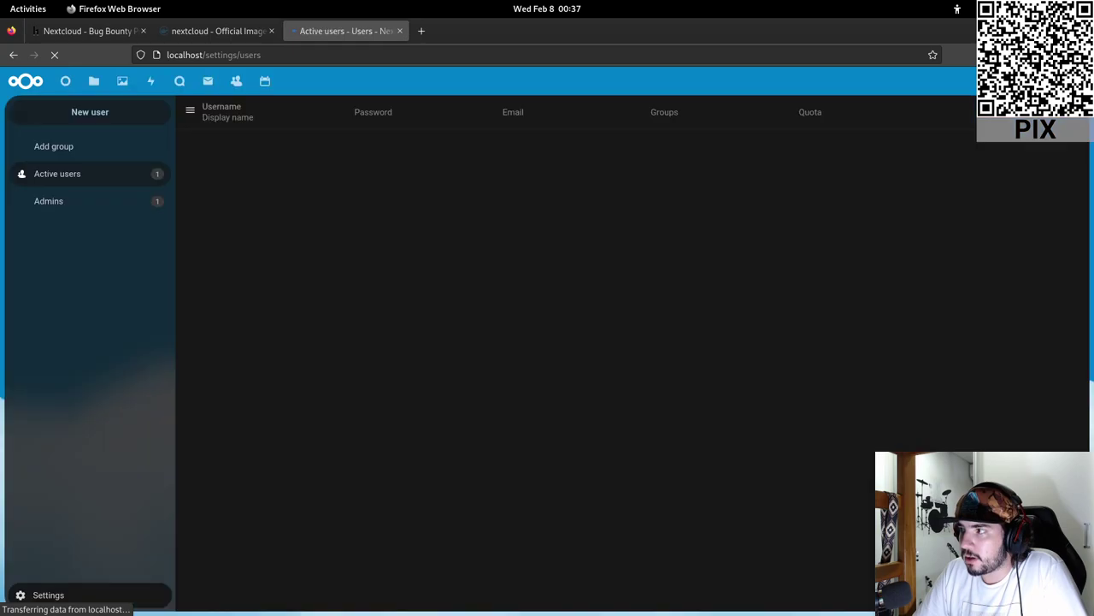
click(1069, 82)
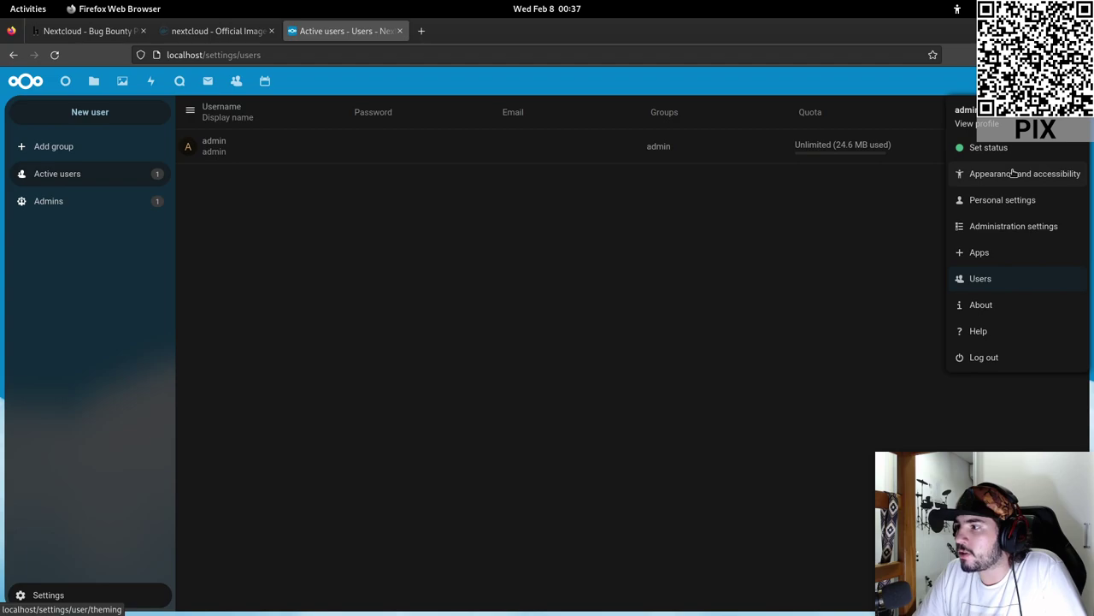
click(1014, 174)
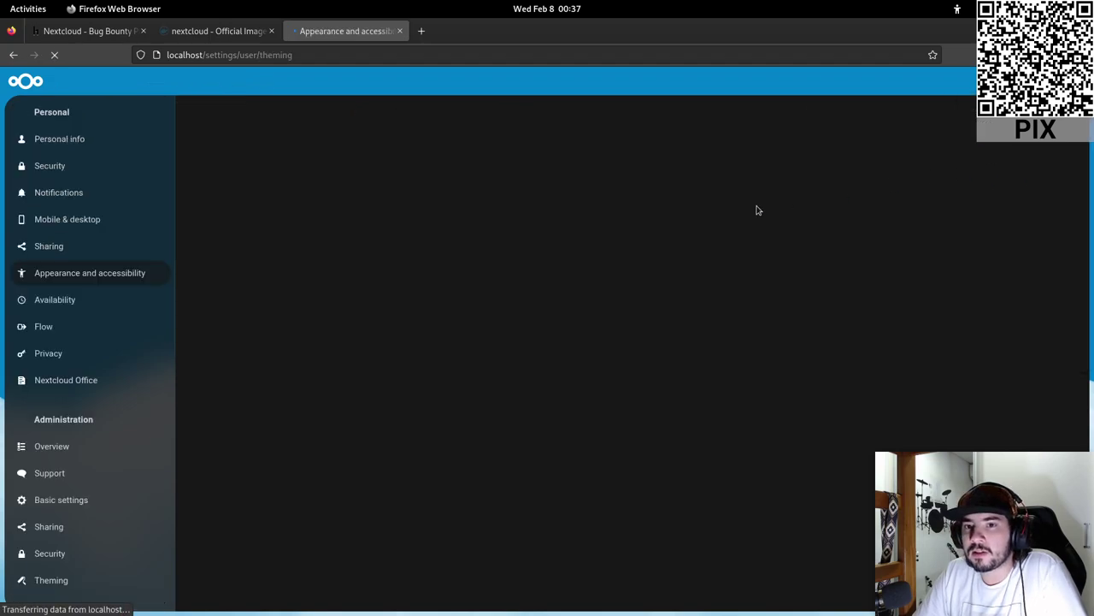
click(39, 79)
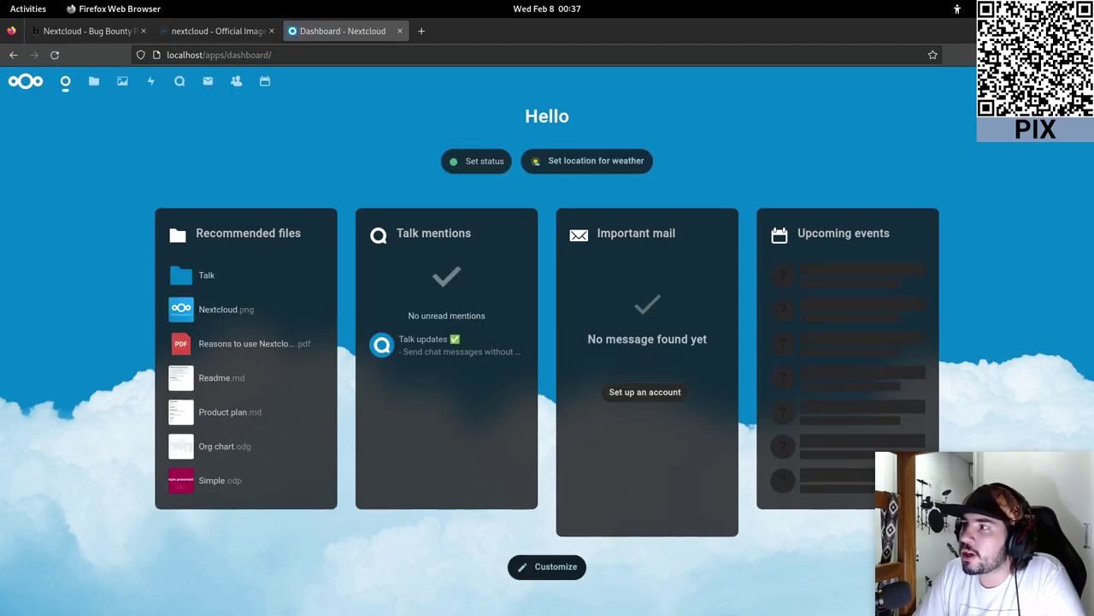
click(1073, 82)
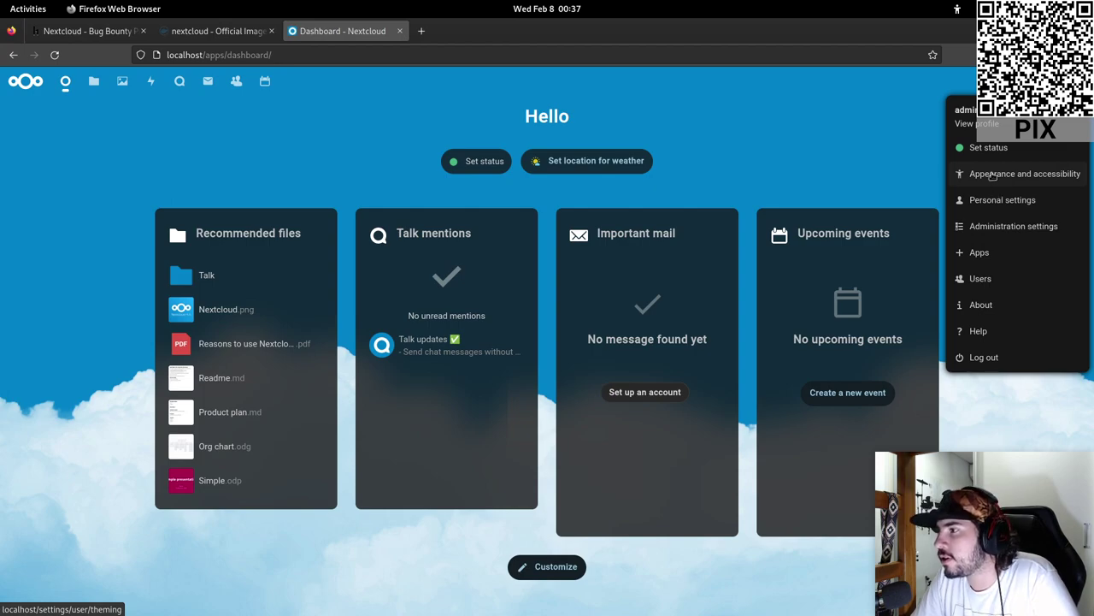
click(992, 174)
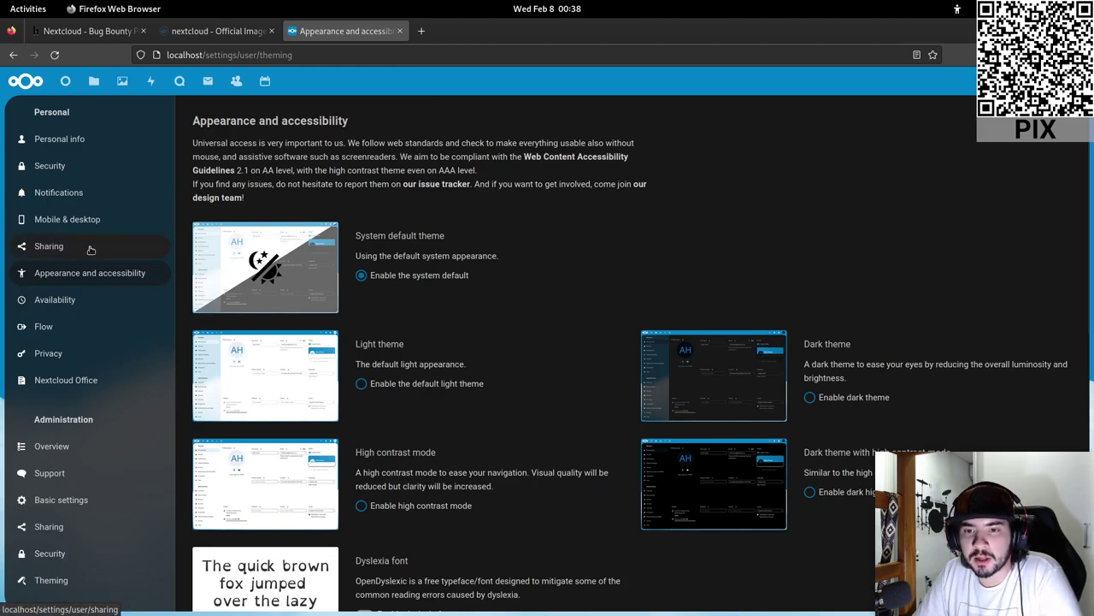
- In Personal info, set the interface language to Português Brasileiro
scroll(90, 249, down, 5)
scroll(91, 249, up, 5)
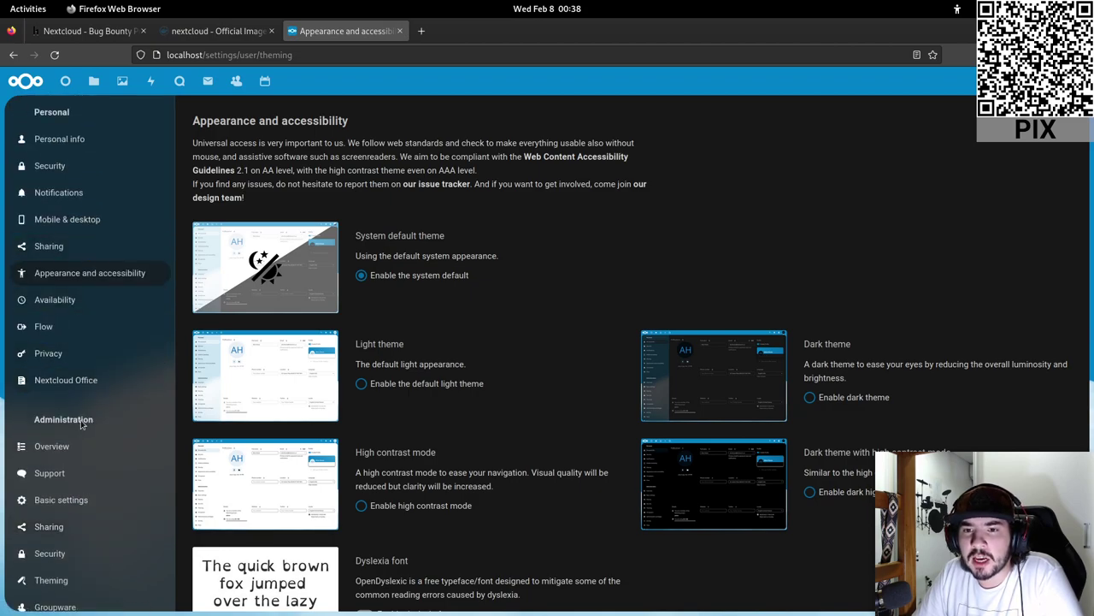
click(90, 143)
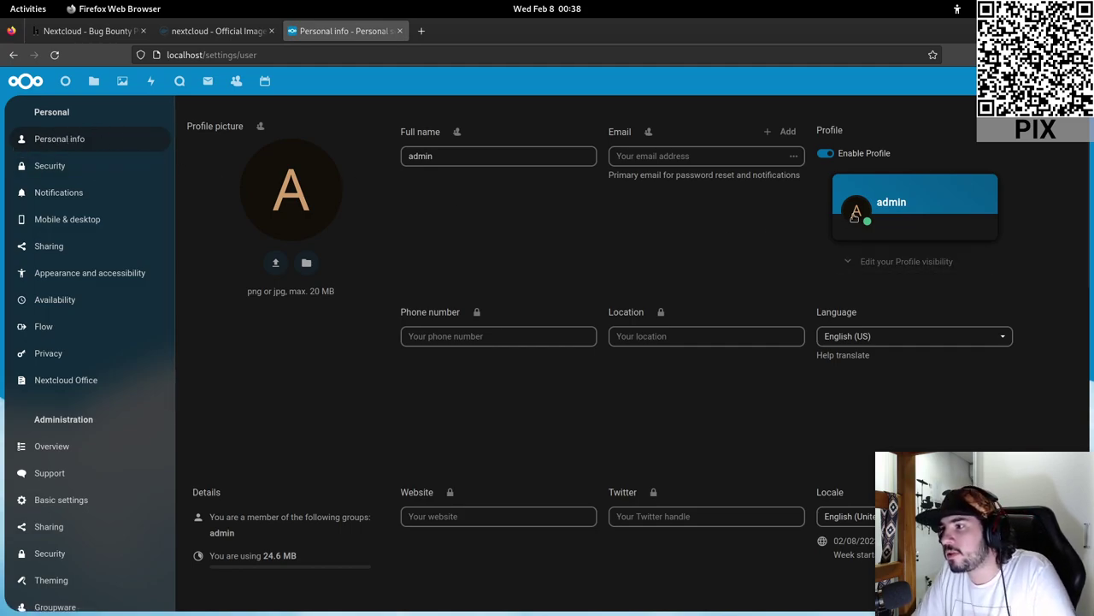
click(882, 340)
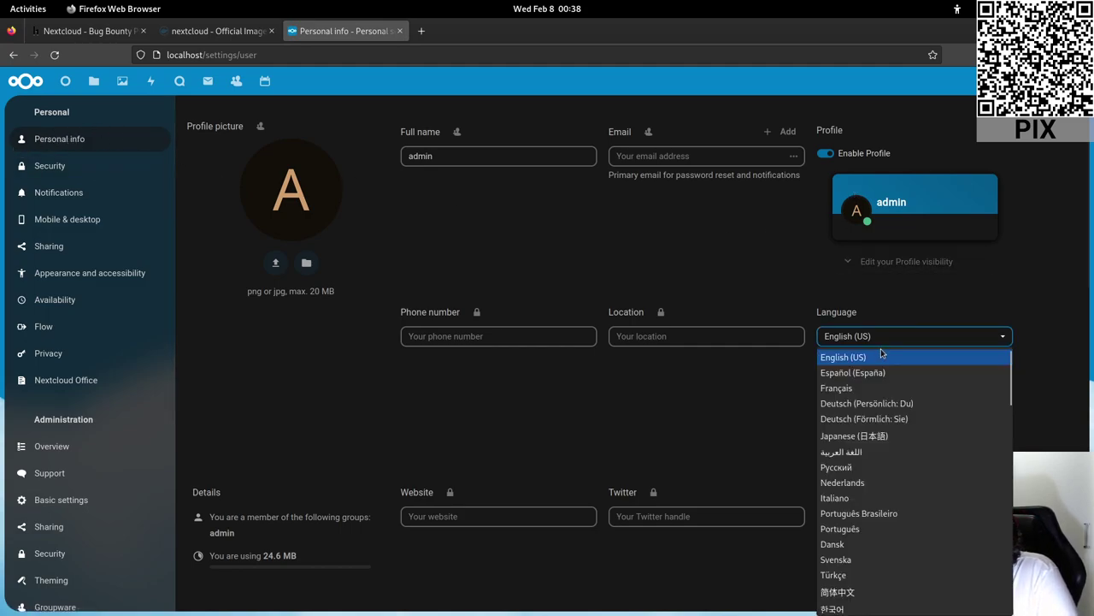
click(870, 515)
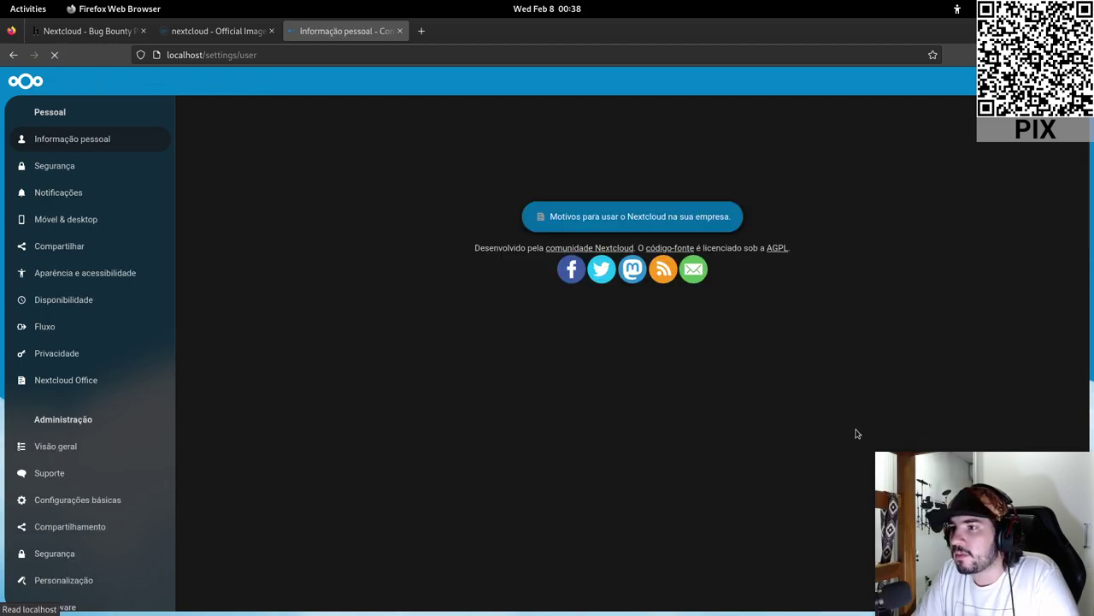
- Open the personal Segurança (security) settings page
scroll(855, 402, down, 2)
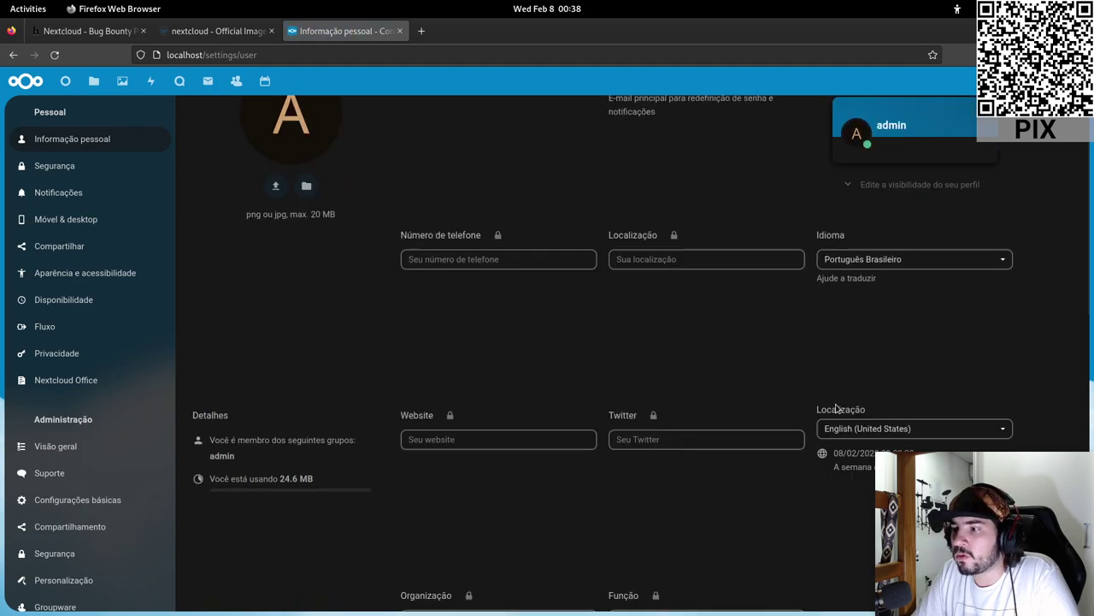
scroll(836, 409, up, 1)
scroll(837, 409, down, 5)
scroll(837, 409, up, 2)
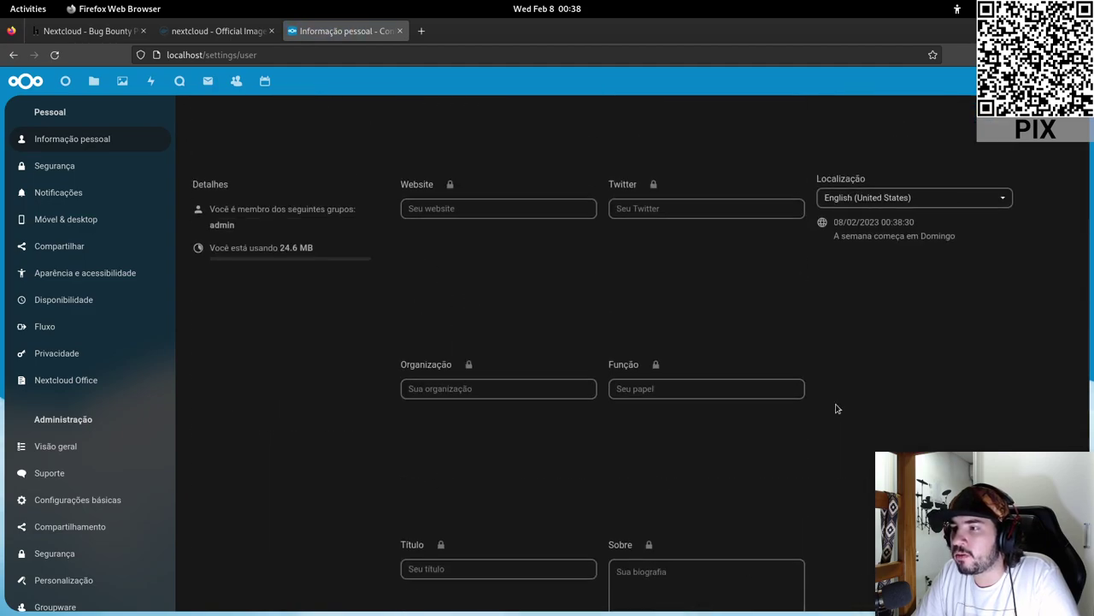
scroll(838, 409, up, 3)
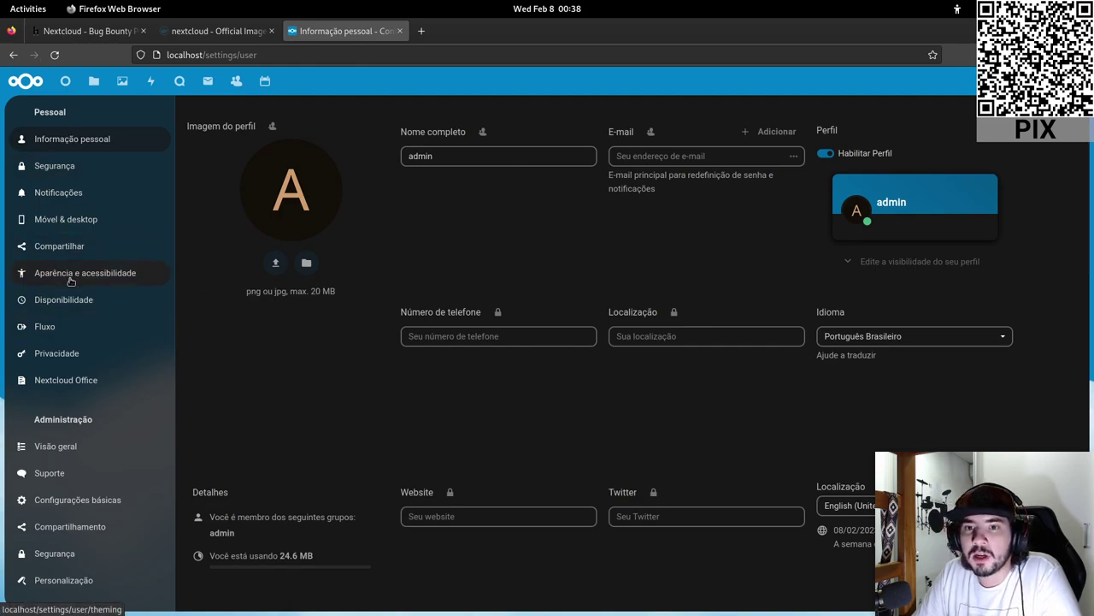
click(72, 167)
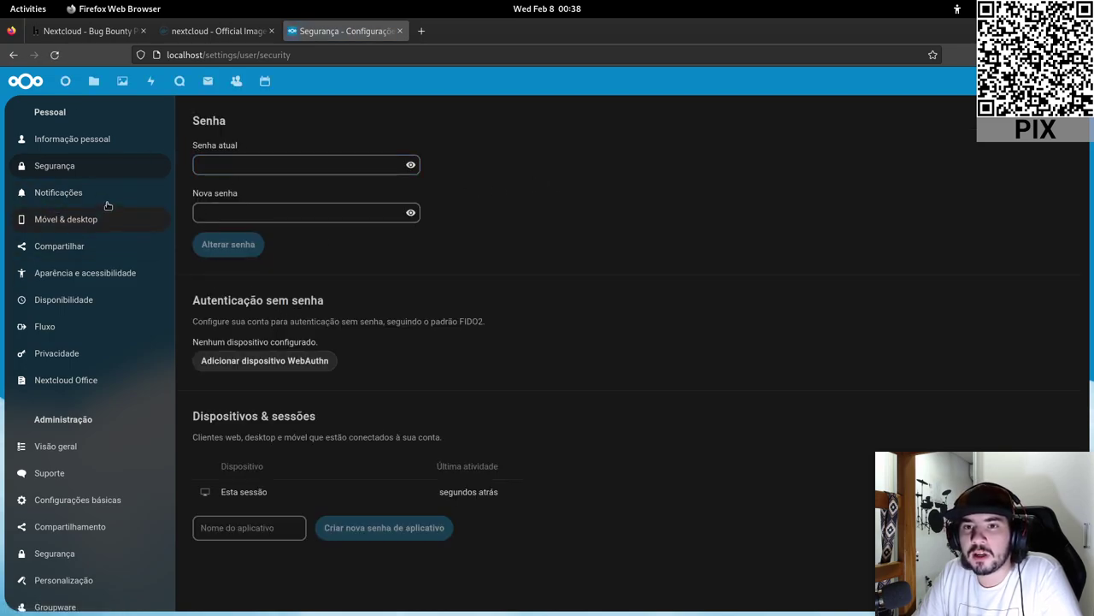
- Open Administração > Sistema and scroll through the server's OS, CPU, memory, disk and database details
scroll(91, 256, down, 4)
scroll(86, 229, up, 4)
scroll(87, 229, down, 6)
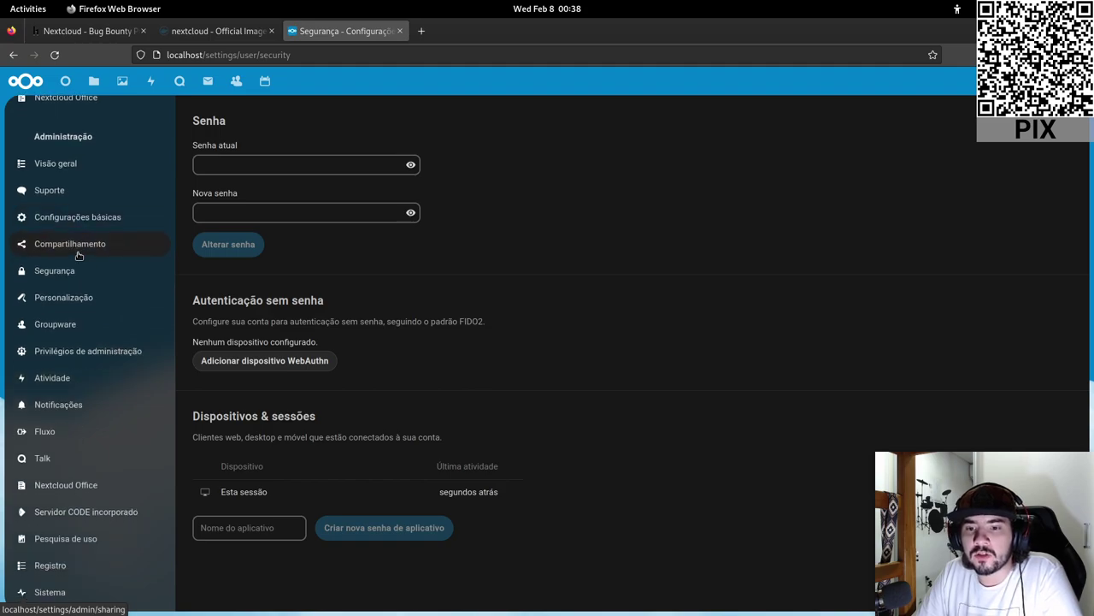
click(90, 590)
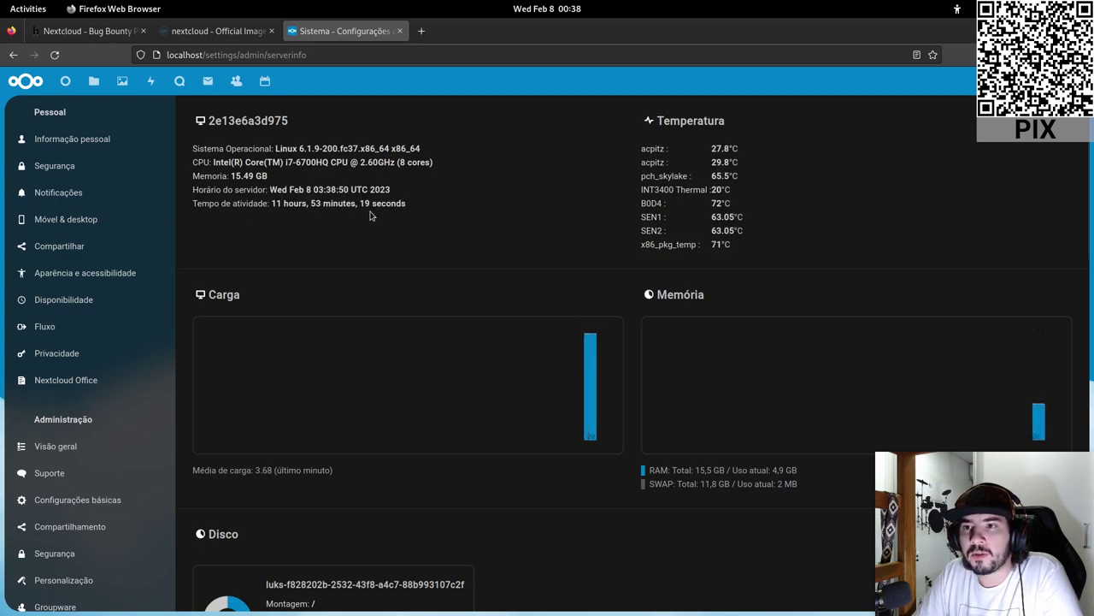
scroll(403, 219, down, 3)
scroll(405, 222, down, 2)
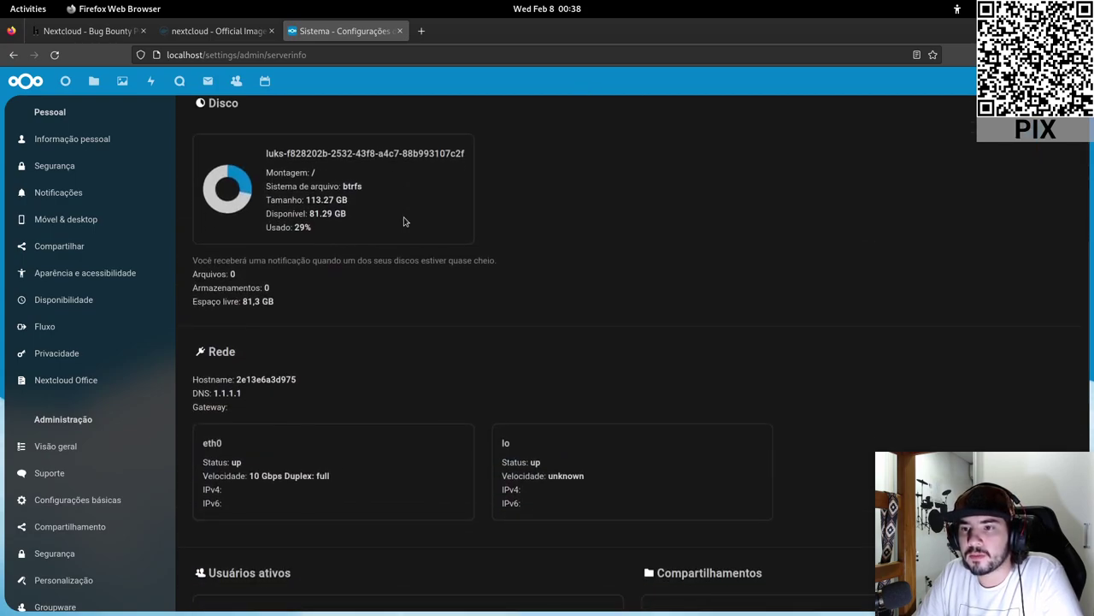
scroll(405, 222, down, 6)
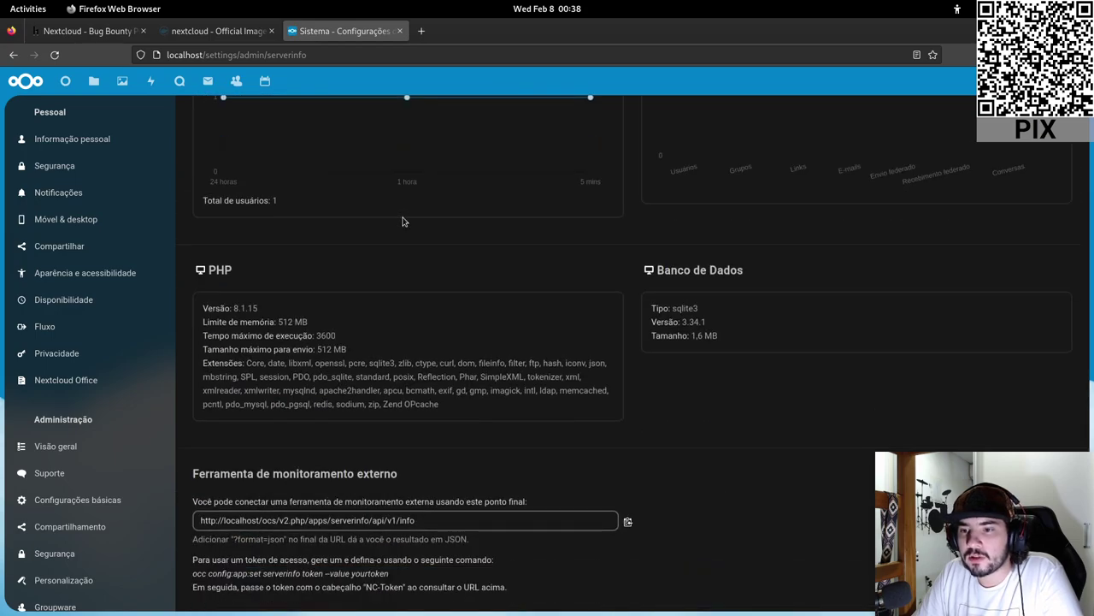
scroll(404, 222, up, 10)
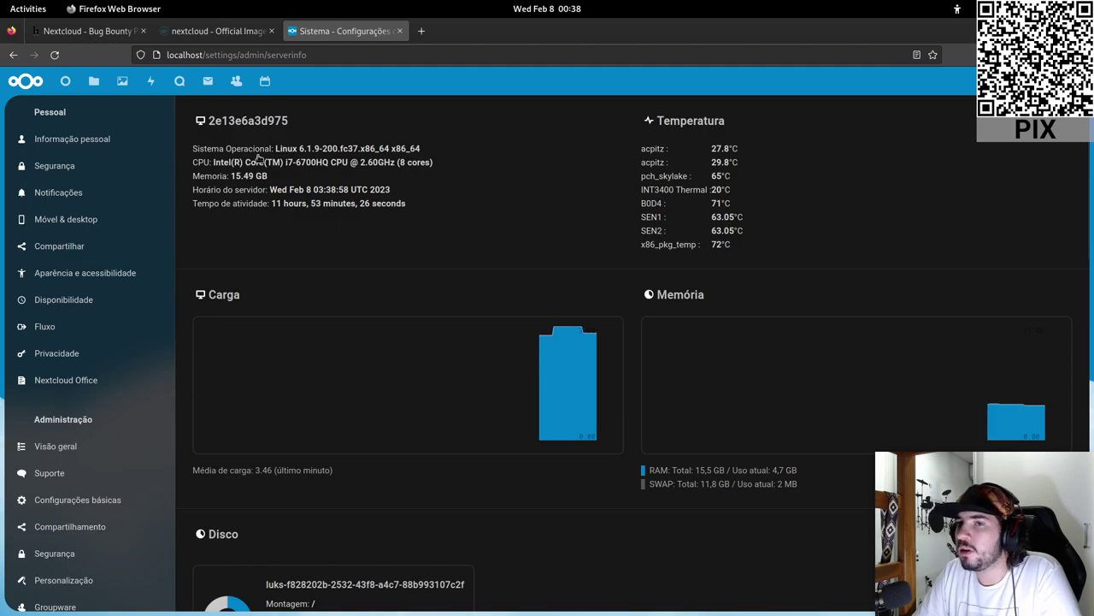
click(1069, 81)
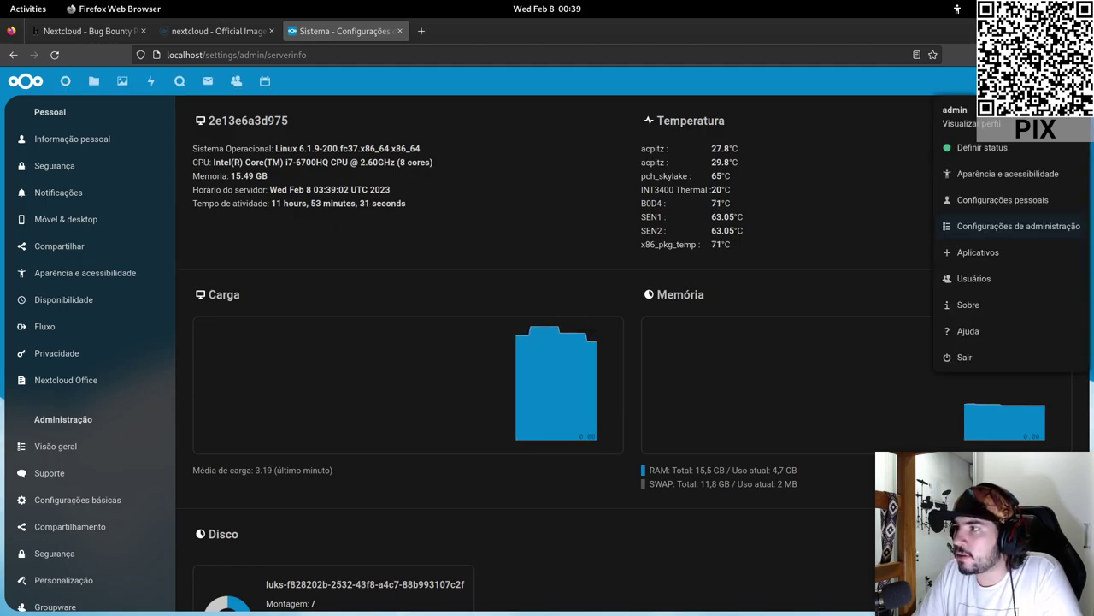
- In Usuários, start a new user with username 'attacker', checking its spelling with a web search
click(975, 278)
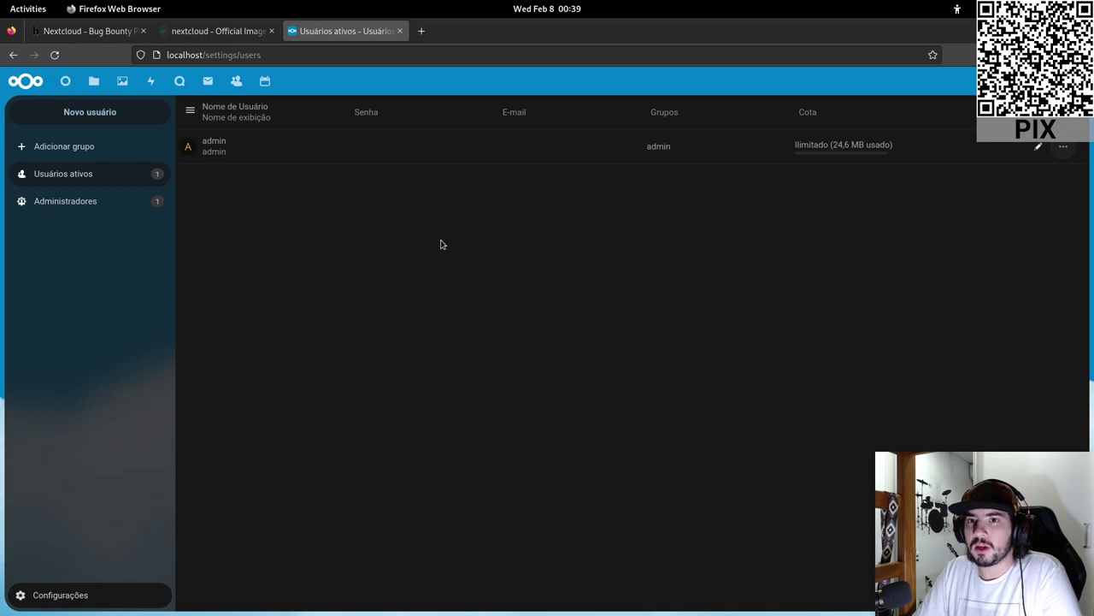
click(92, 115)
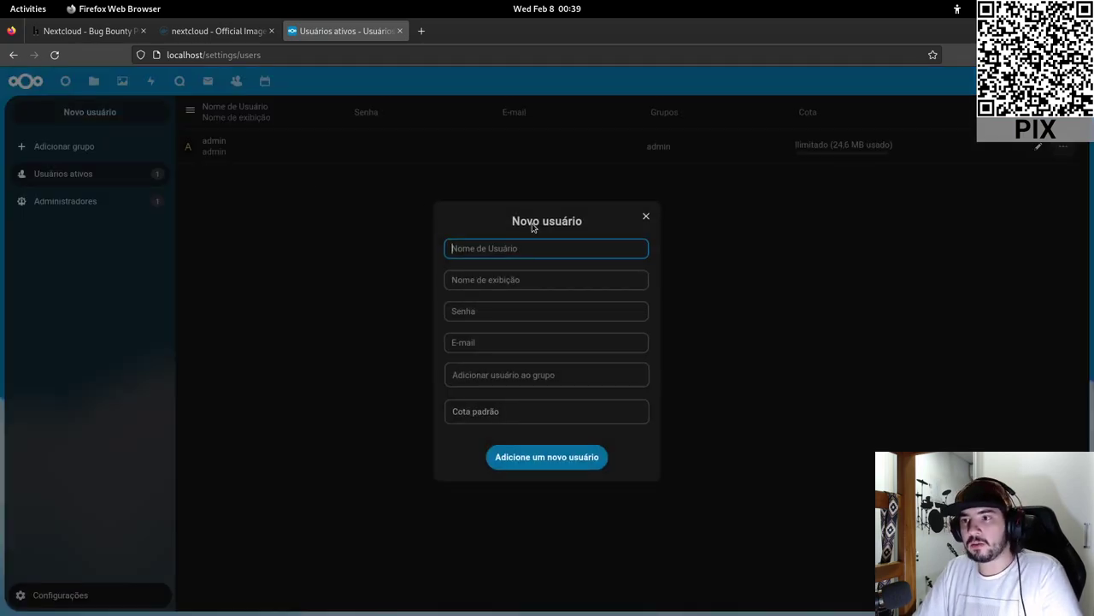
text(atacante)
double_click(492, 250)
text(at)
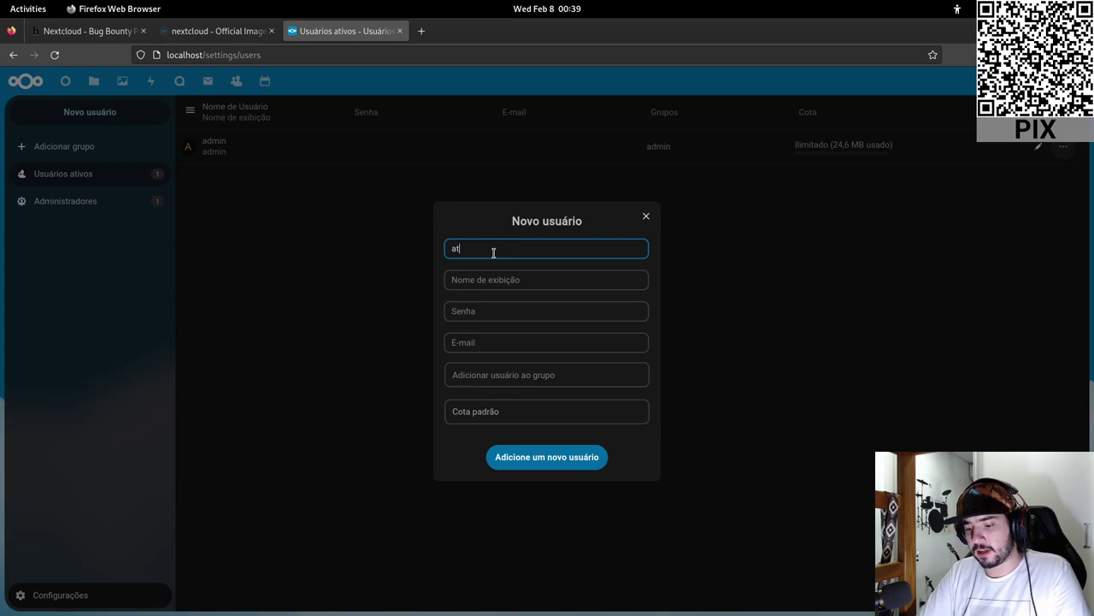
text(tacker)
key(Left)
key(Left)
key(Left)
key(Left)
key(Left)
text(t)
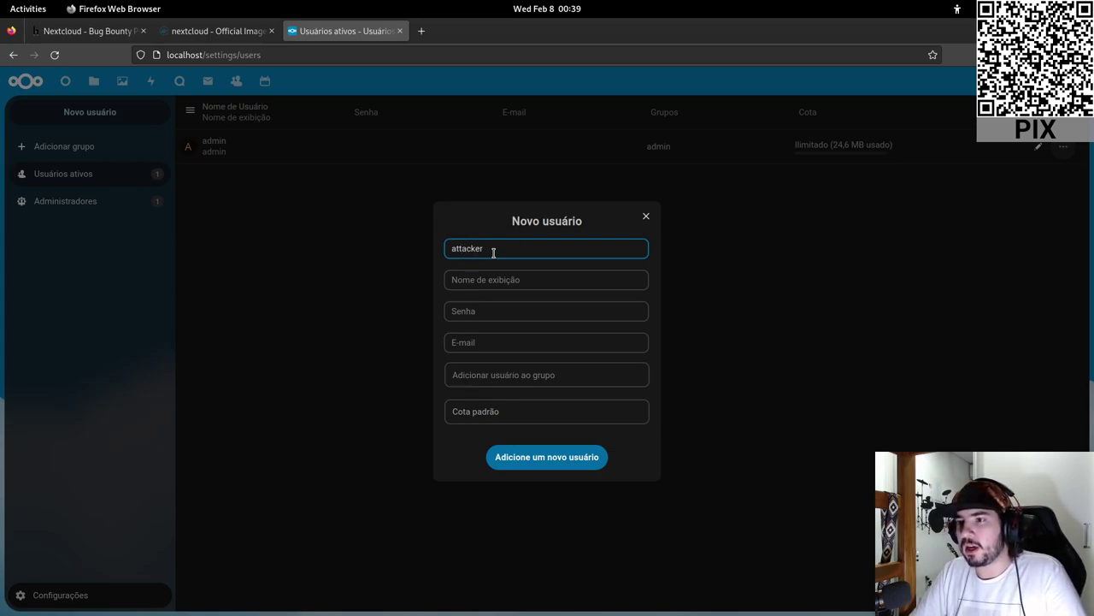
click(421, 30)
text(attacker)
key(Return)
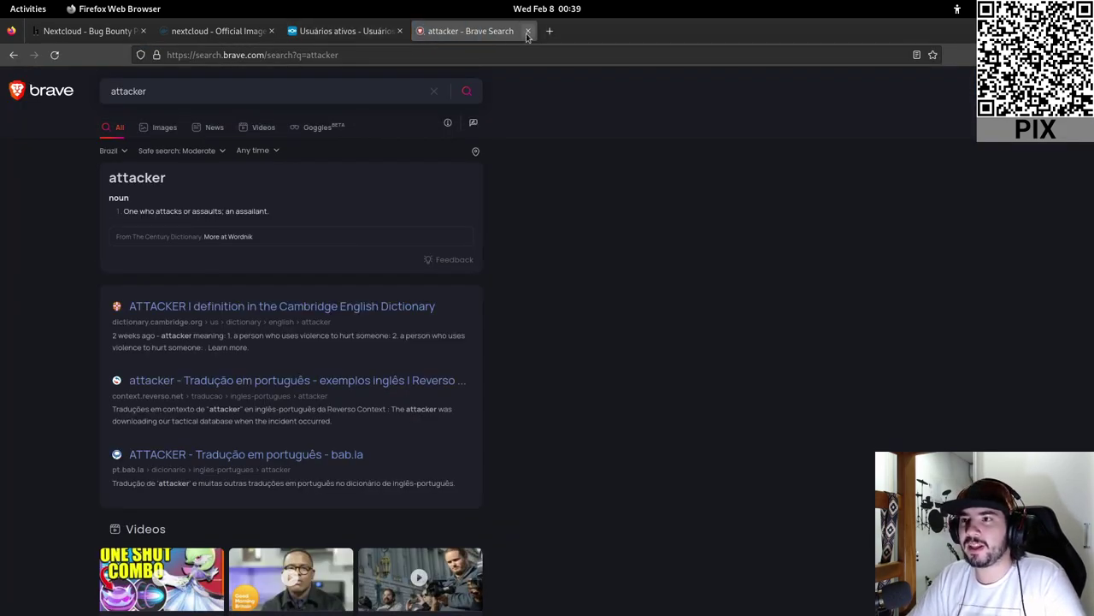
click(527, 33)
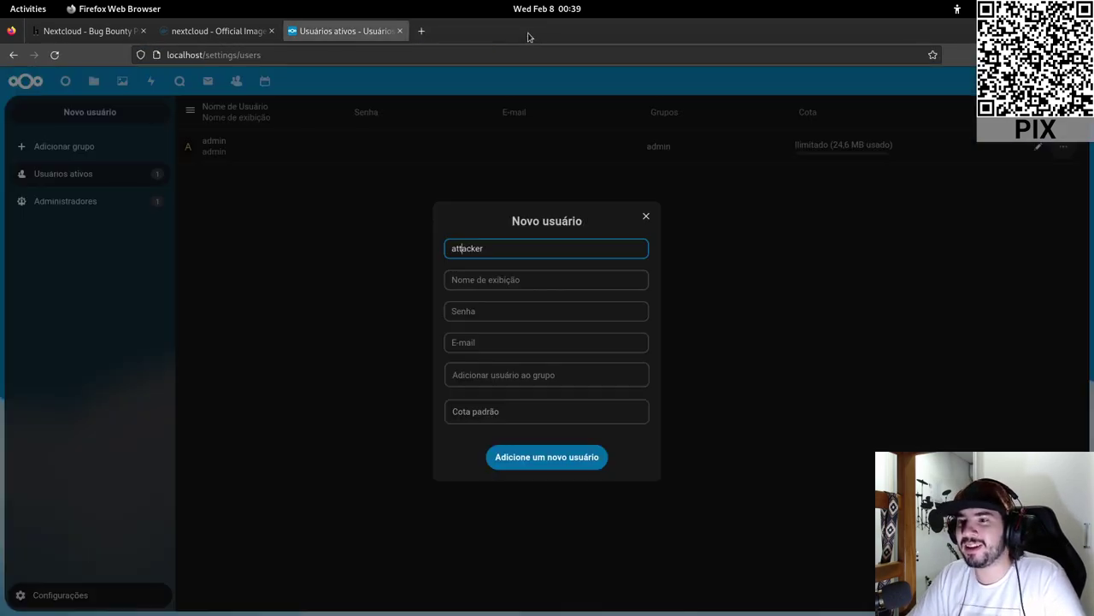
- Fill in display name 'attacker' and enter a password in the Senha field
click(501, 281)
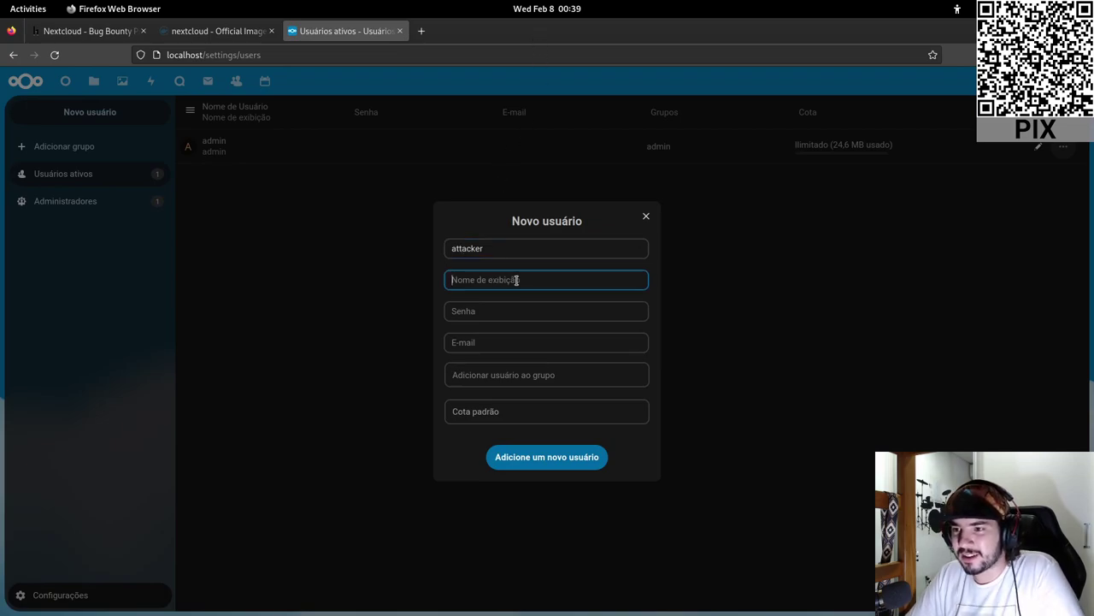
text(attacker)
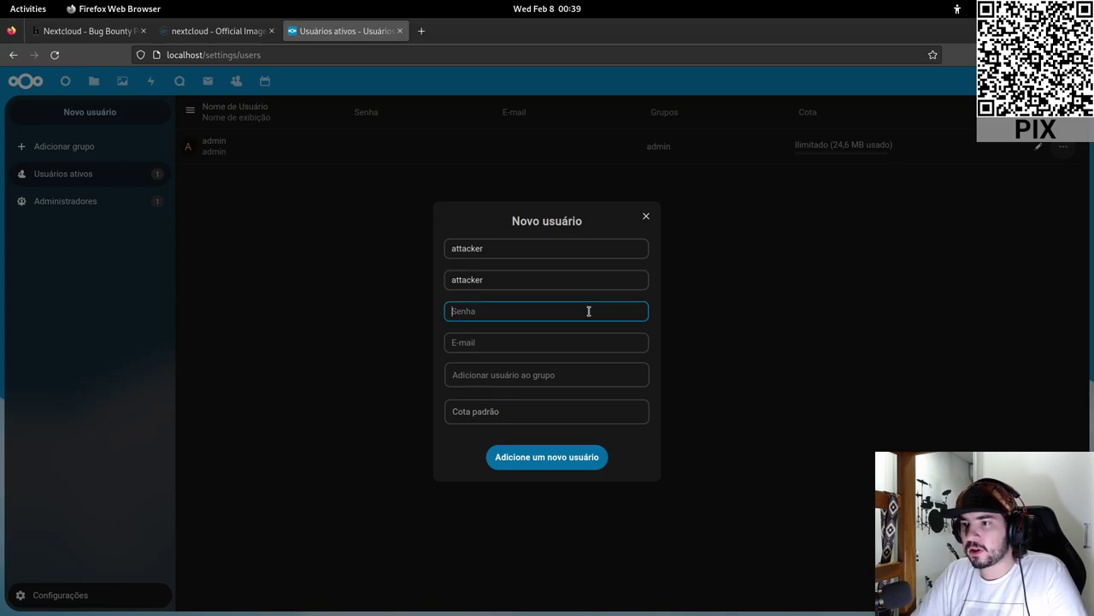
click(589, 313)
text(attacker)
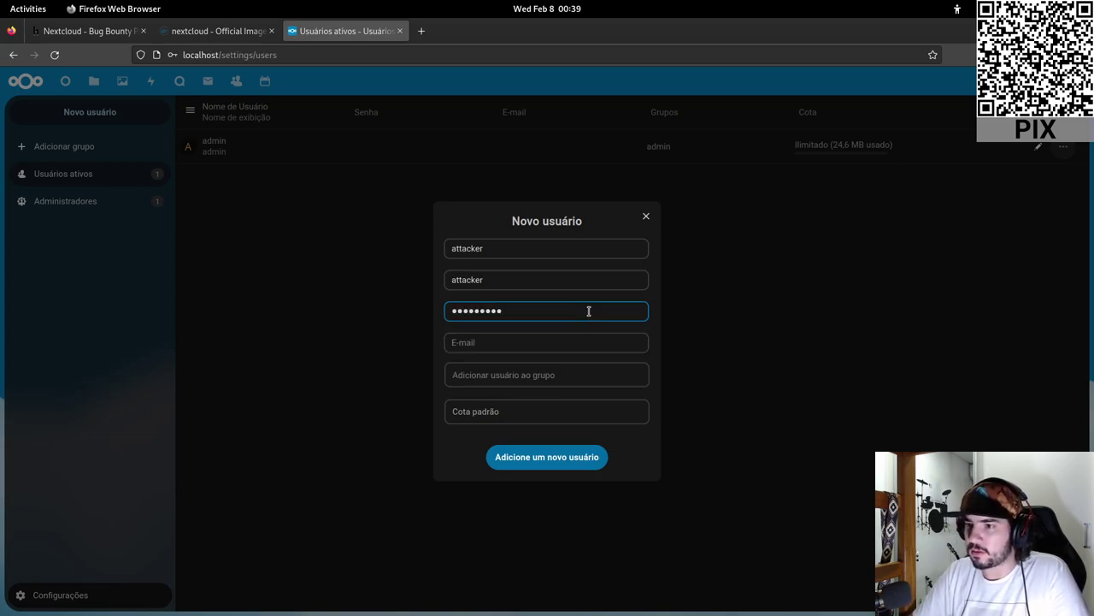
key(ctrl+a)
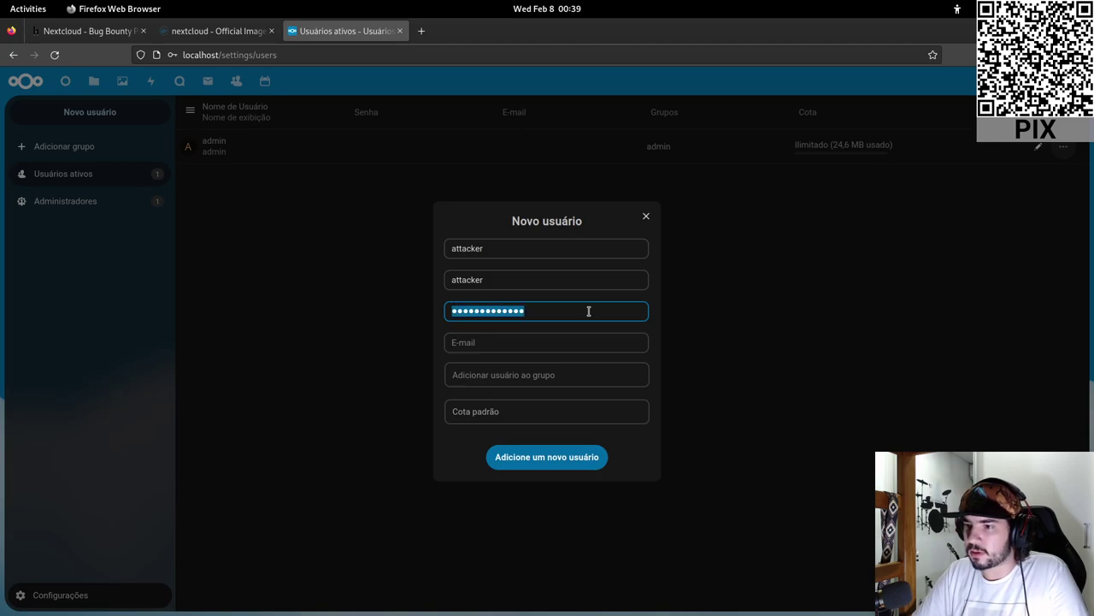
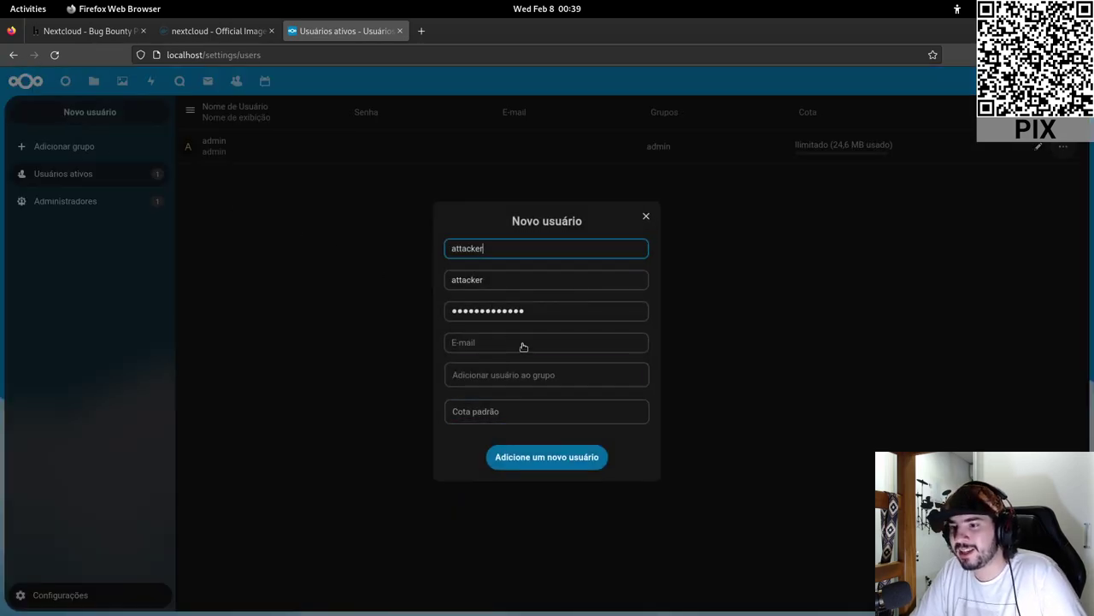
- Replace the attacker user's password with a new one and submit the new-user form
double_click(545, 313)
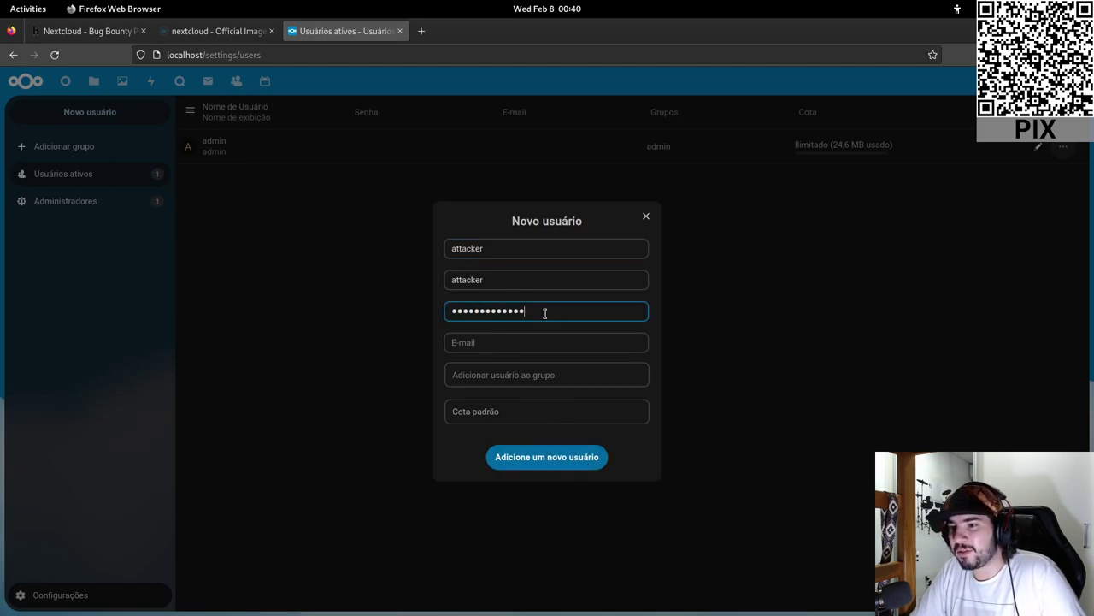
text(12345678)
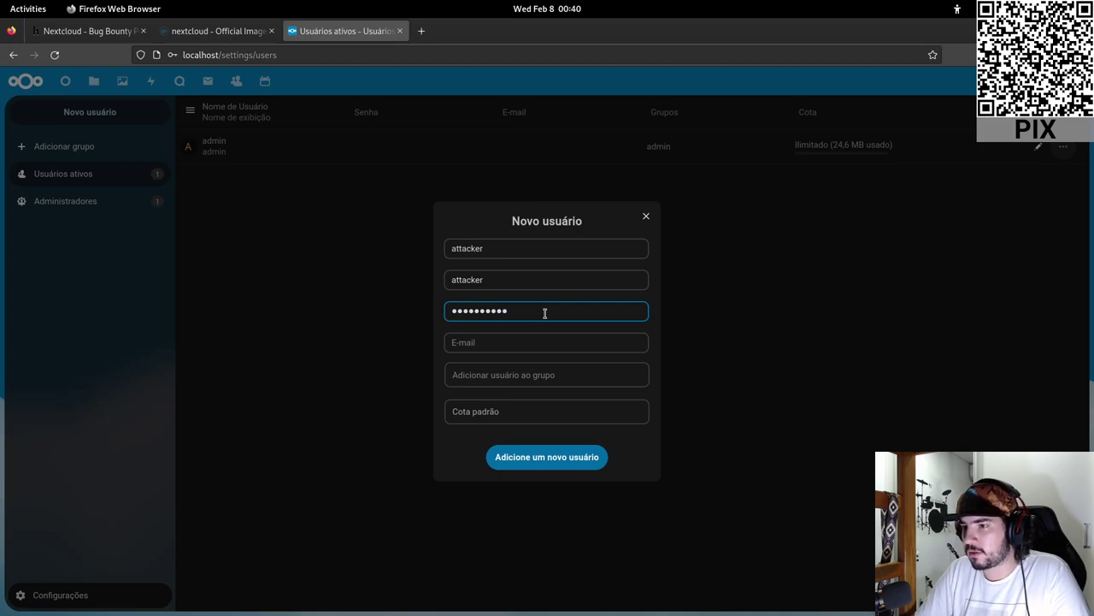
text(9)
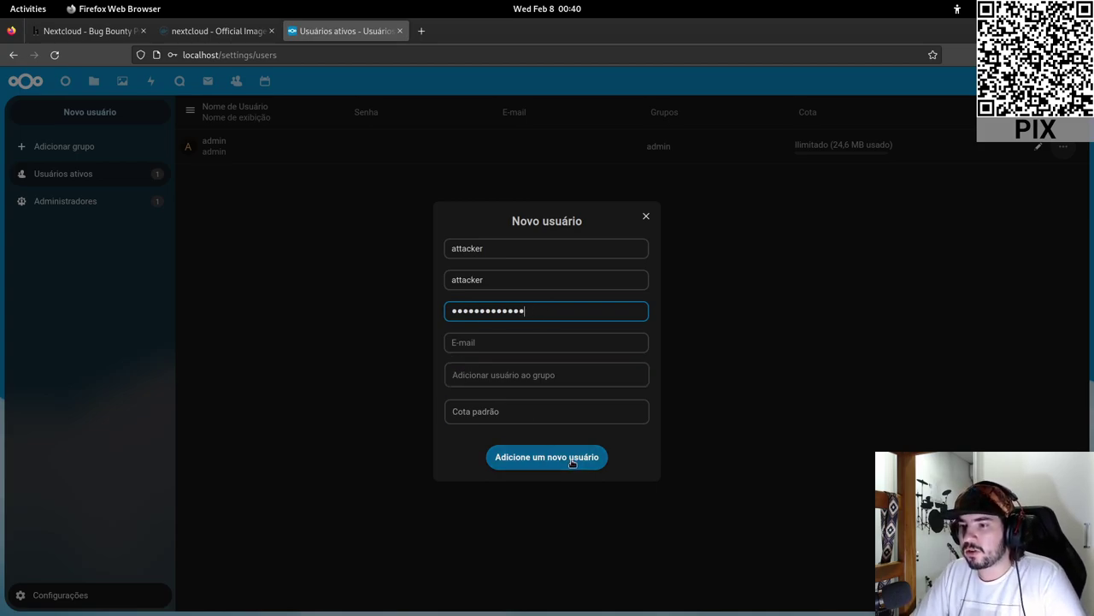
click(572, 458)
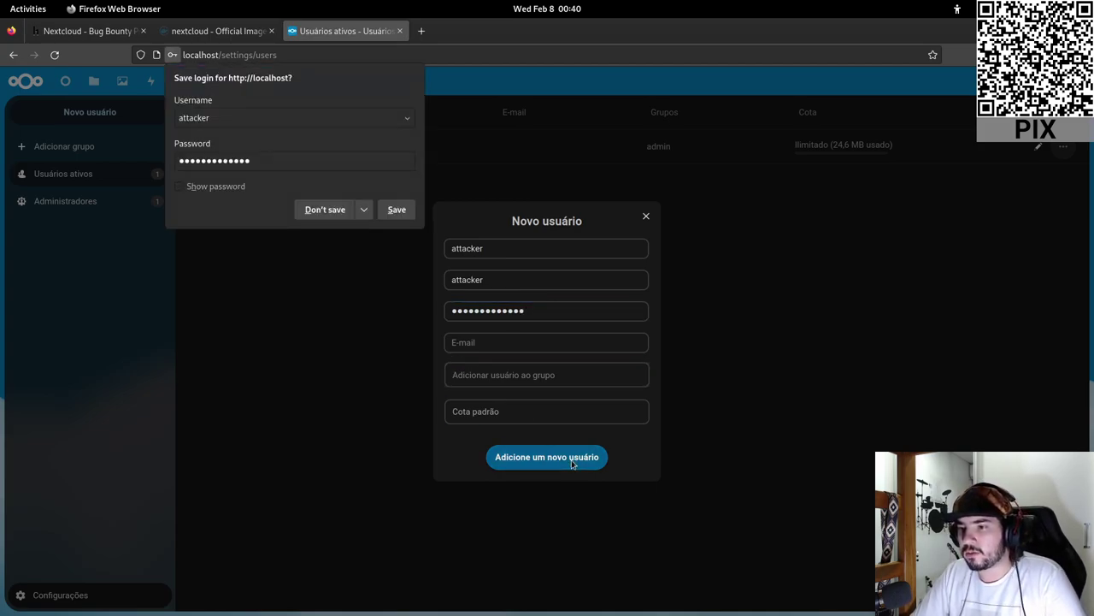
- Decline Firefox's offer to save the login
click(325, 210)
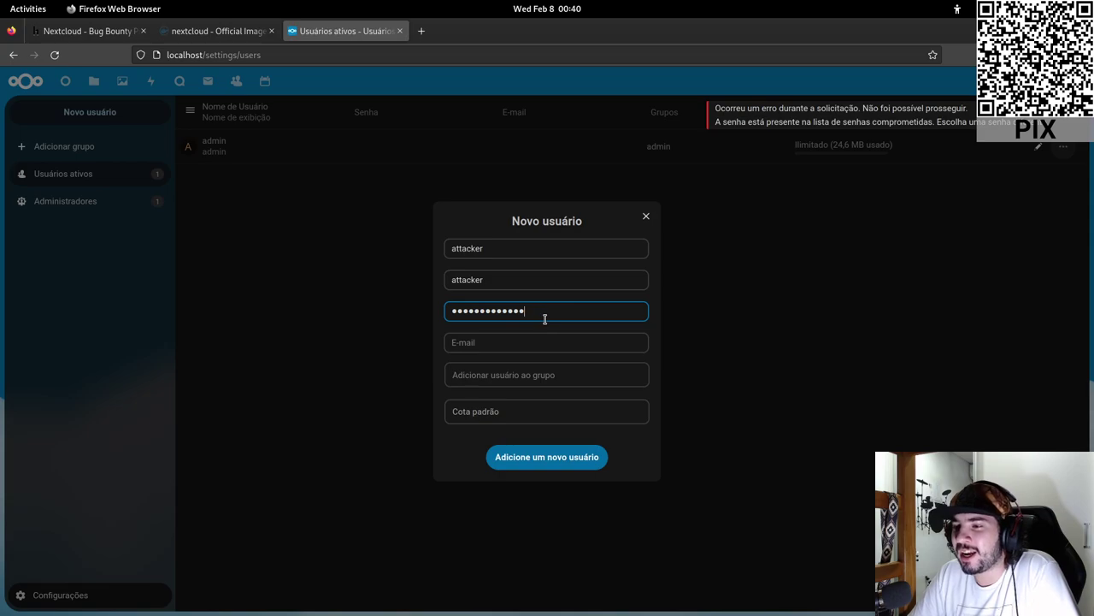
- Overwrite the rejected password with a stronger replacement and submit to create the attacker user
drag(552, 311, 413, 305)
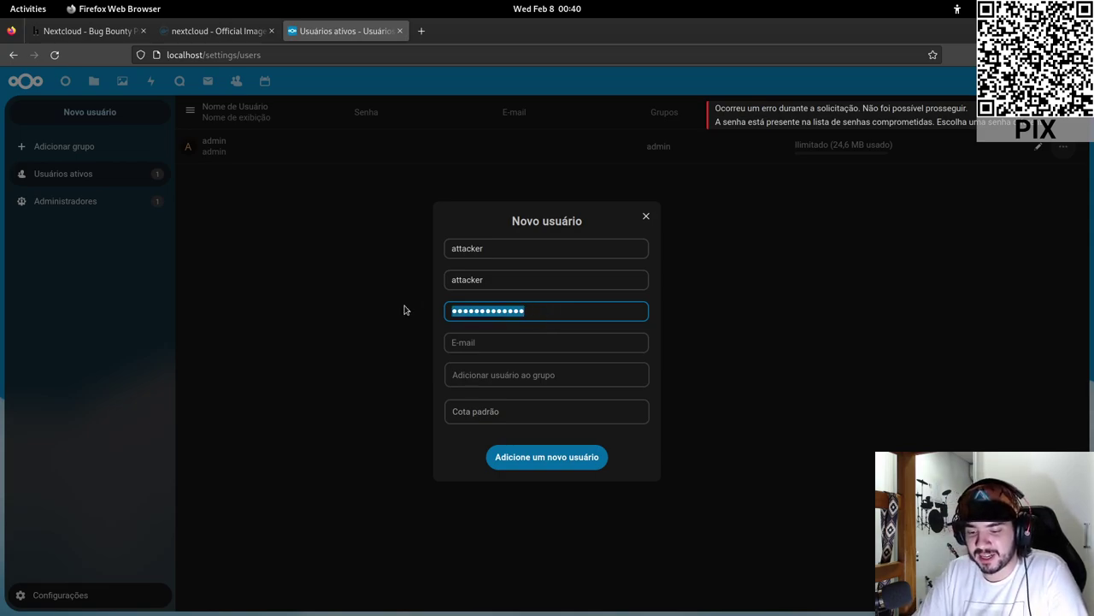
text(attacke)
key(BackSpace)
key(BackSpace)
key(BackSpace)
key(BackSpace)
text(a)
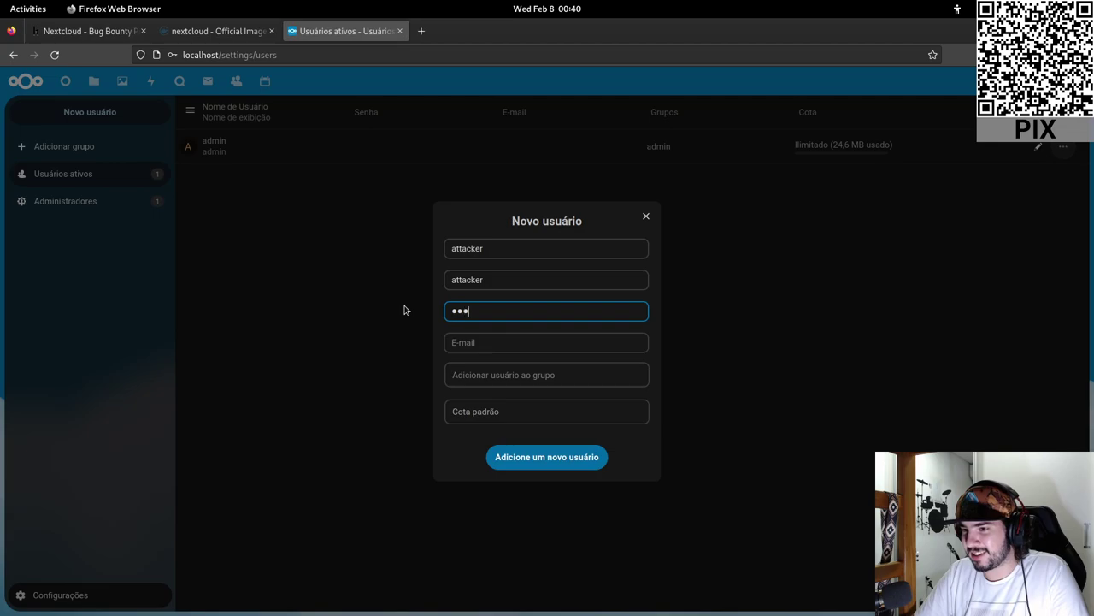
text(ttacker1234)
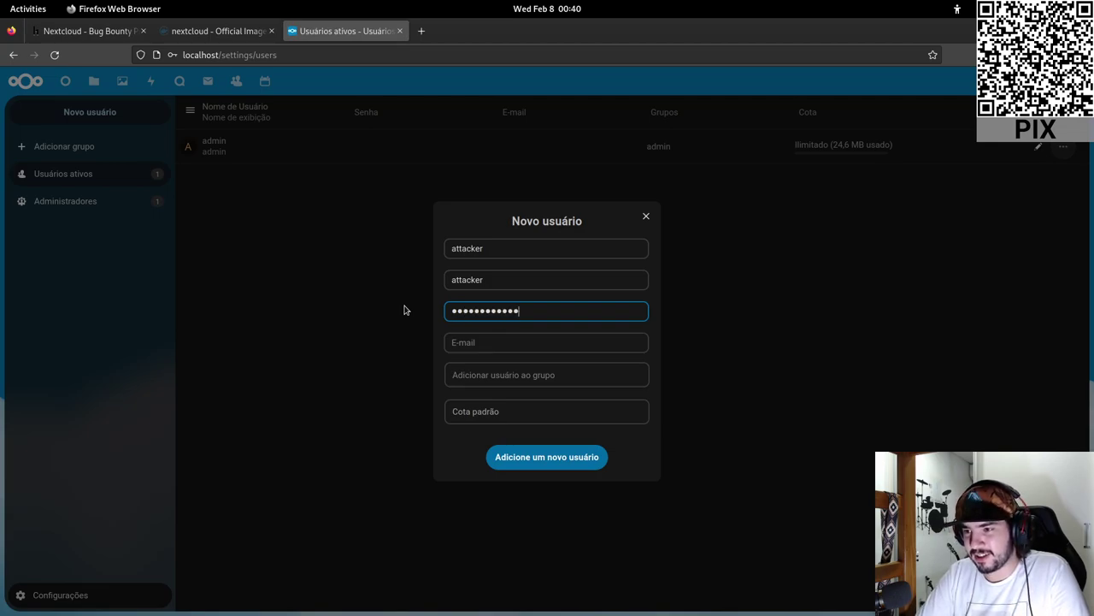
click(541, 464)
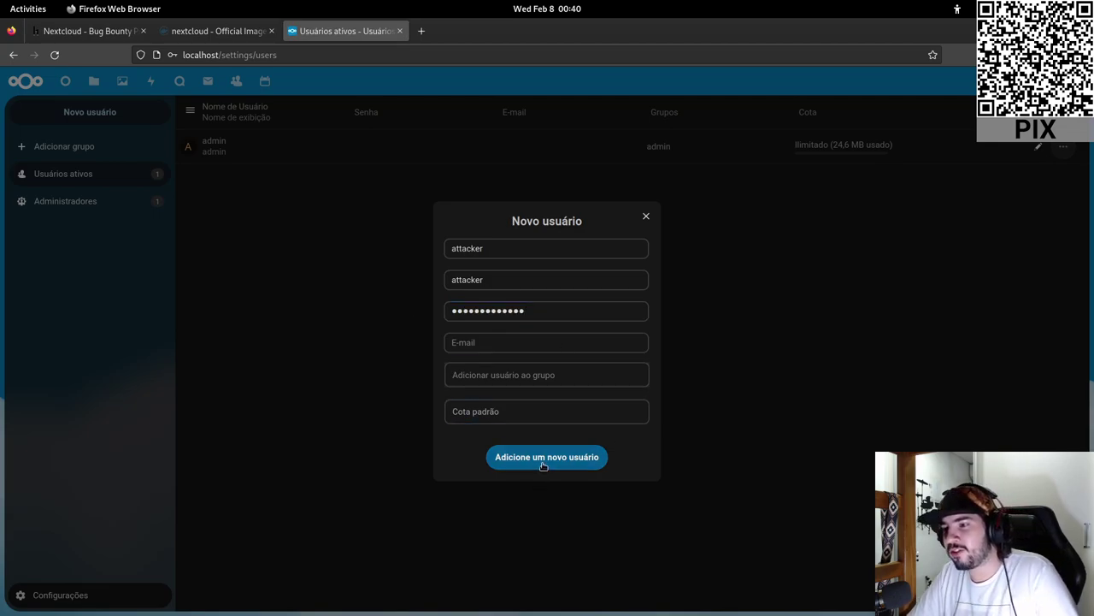
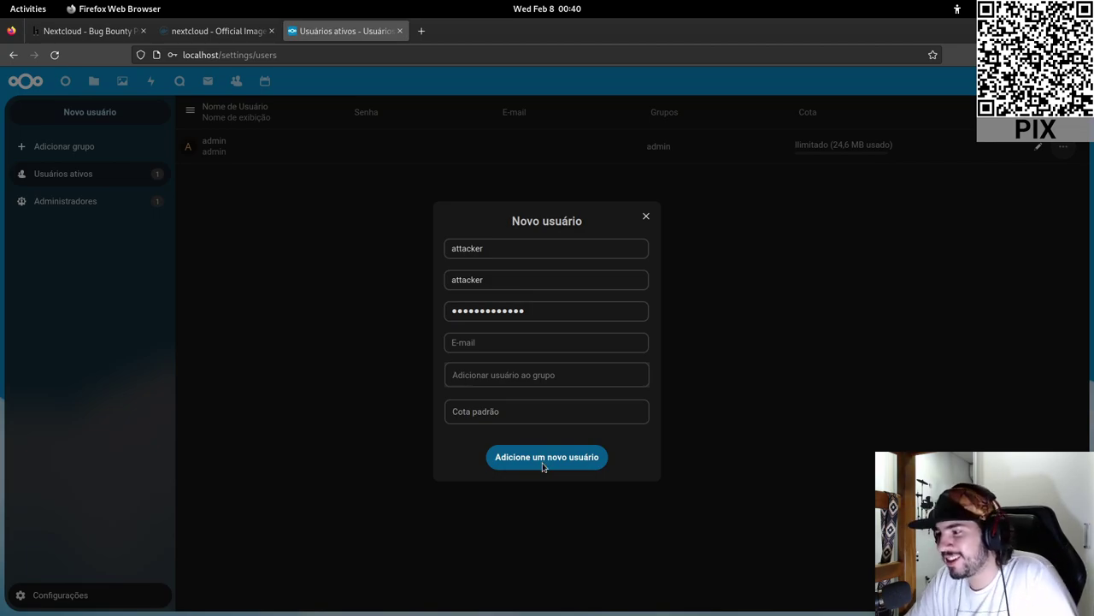
- Submit the Novo usuário form to create the attacker account with its replacement password
click(542, 465)
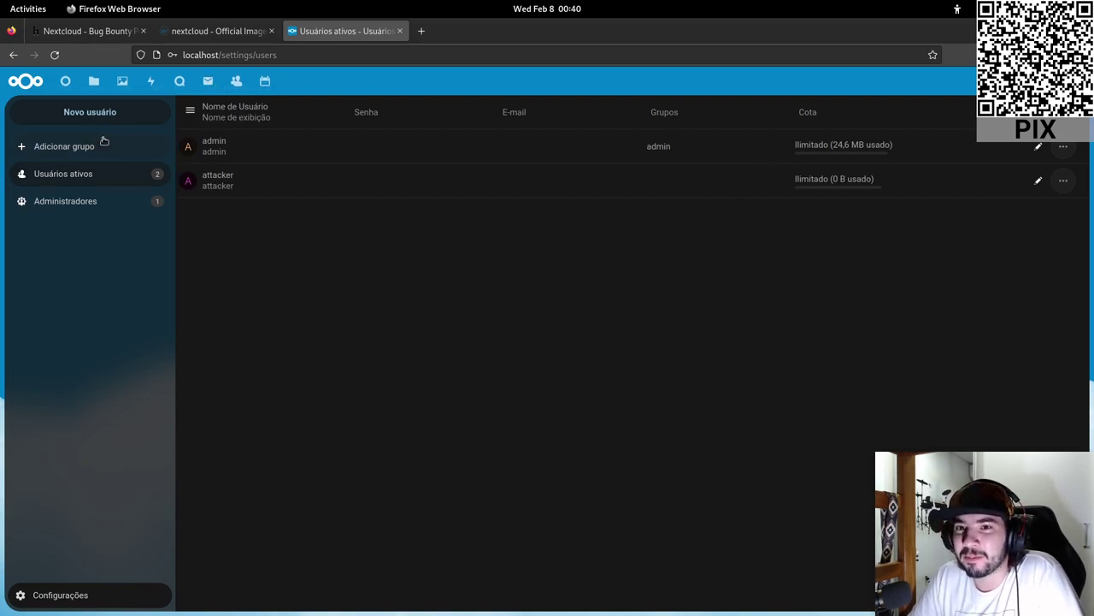
- Submit a new user with username and display name 'victim' and a password
click(75, 118)
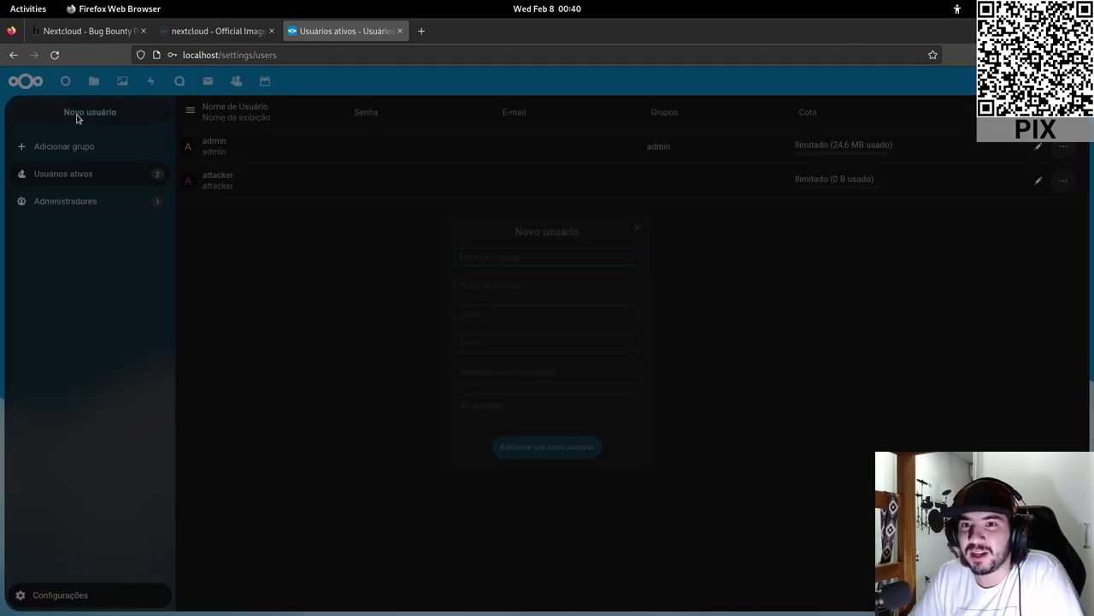
text(vic)
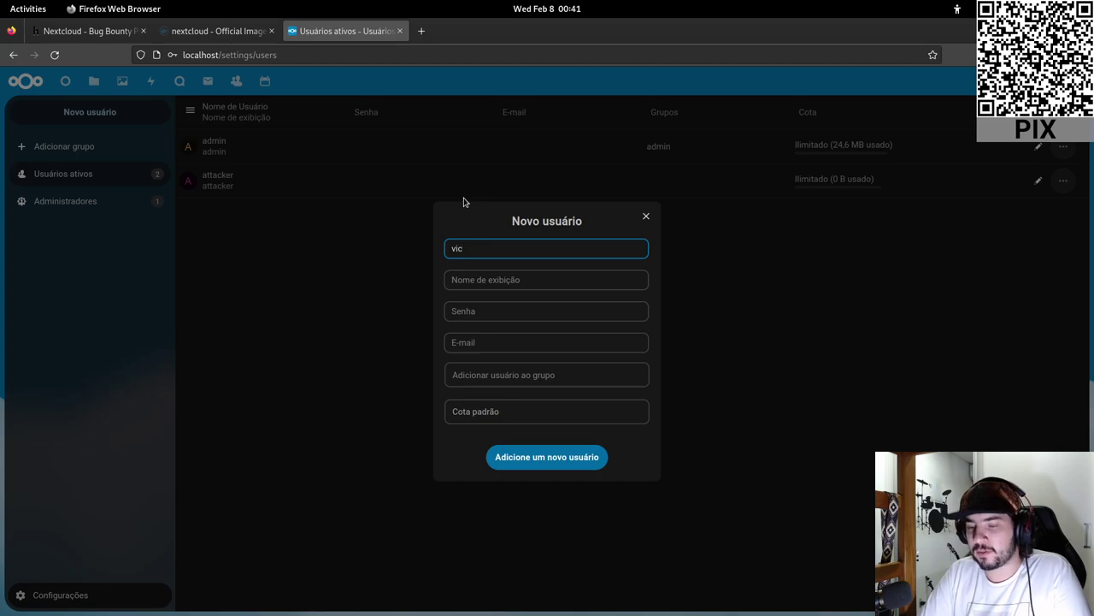
text(tim)
click(516, 287)
text(victim)
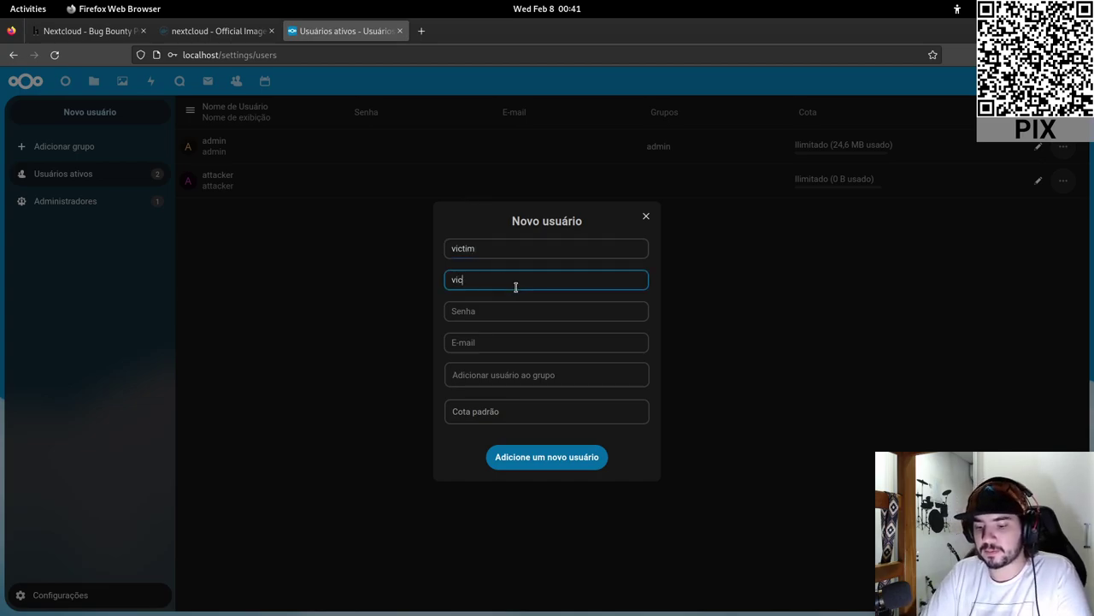
click(518, 312)
text(vic)
key(BackSpace)
key(BackSpace)
key(BackSpace)
text(v)
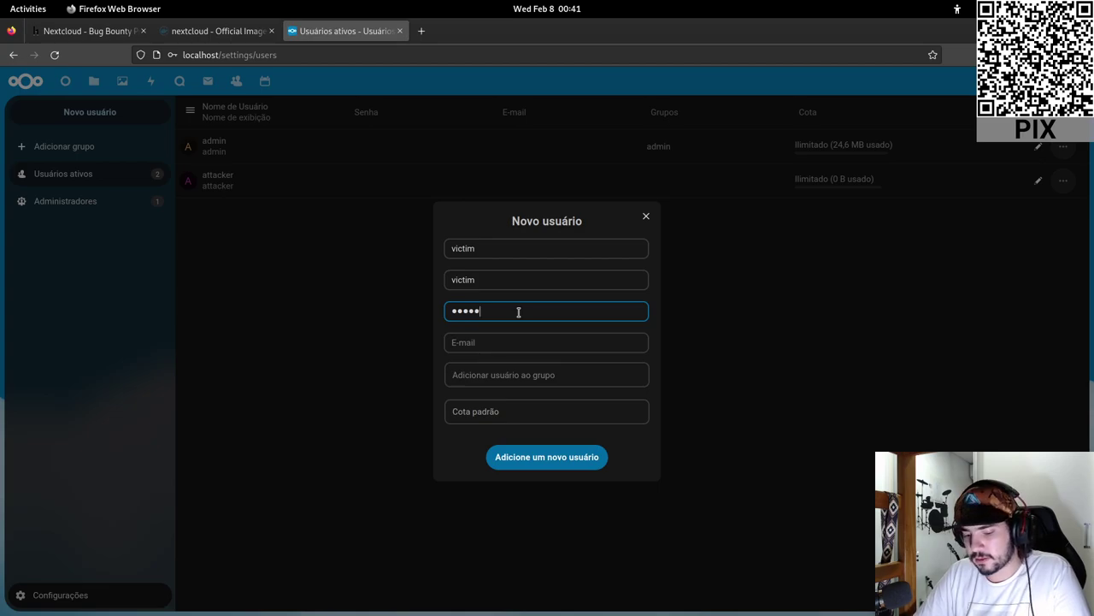
text(234)
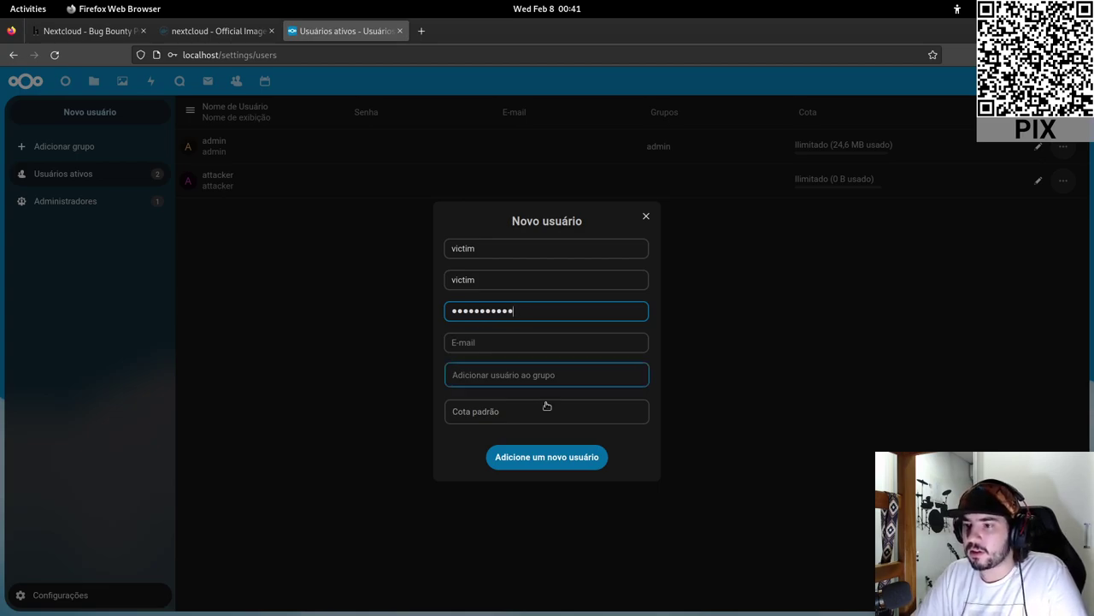
click(532, 453)
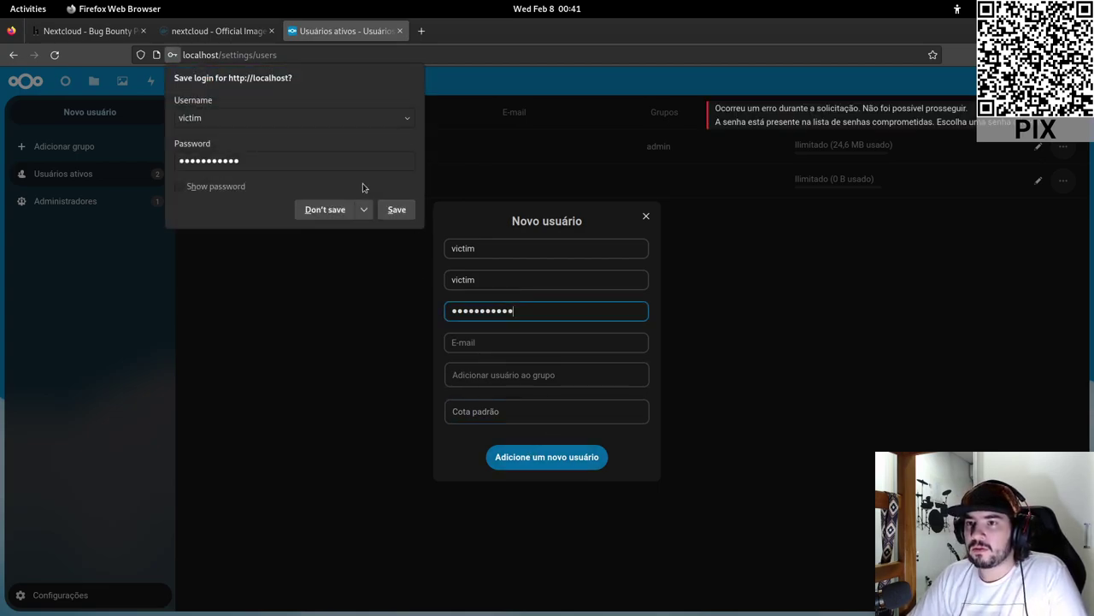
- Decline Firefox's offer to save the login, then select the rejected password in the Senha field
click(325, 209)
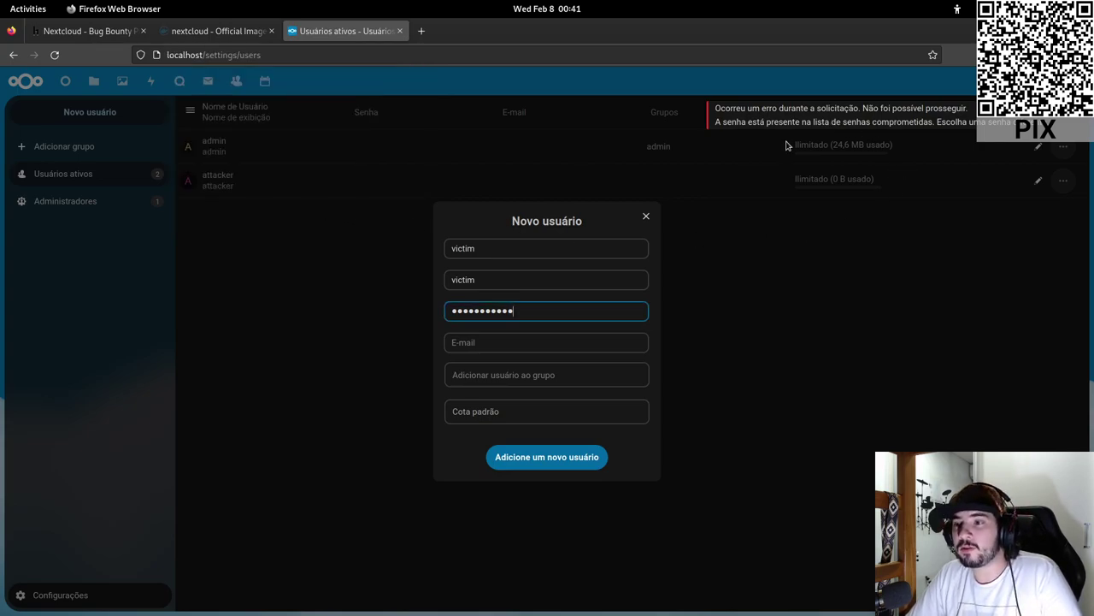
drag(530, 306, 385, 292)
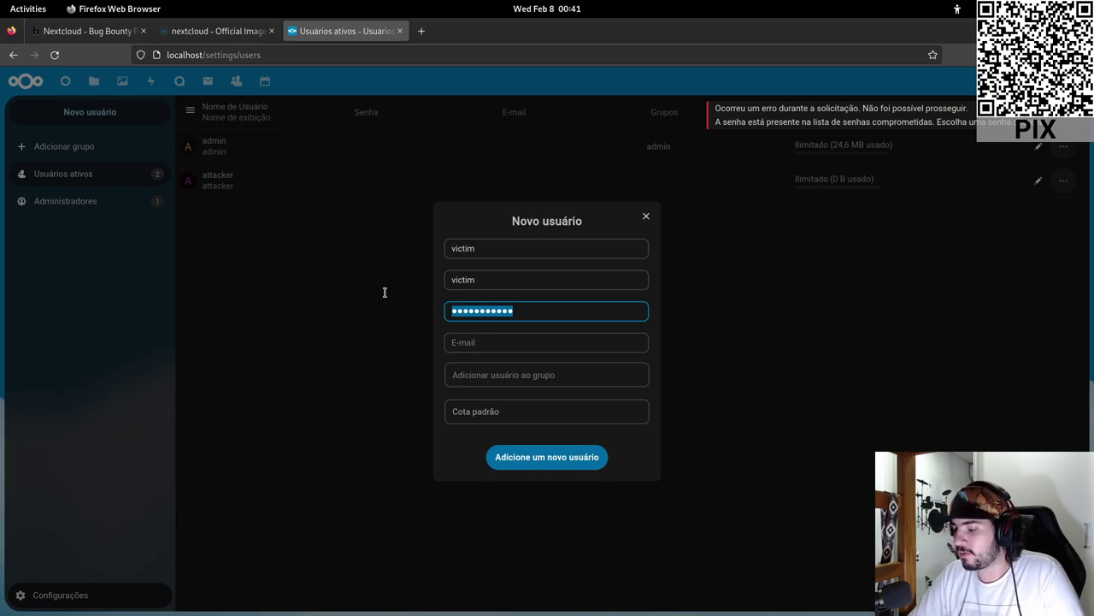
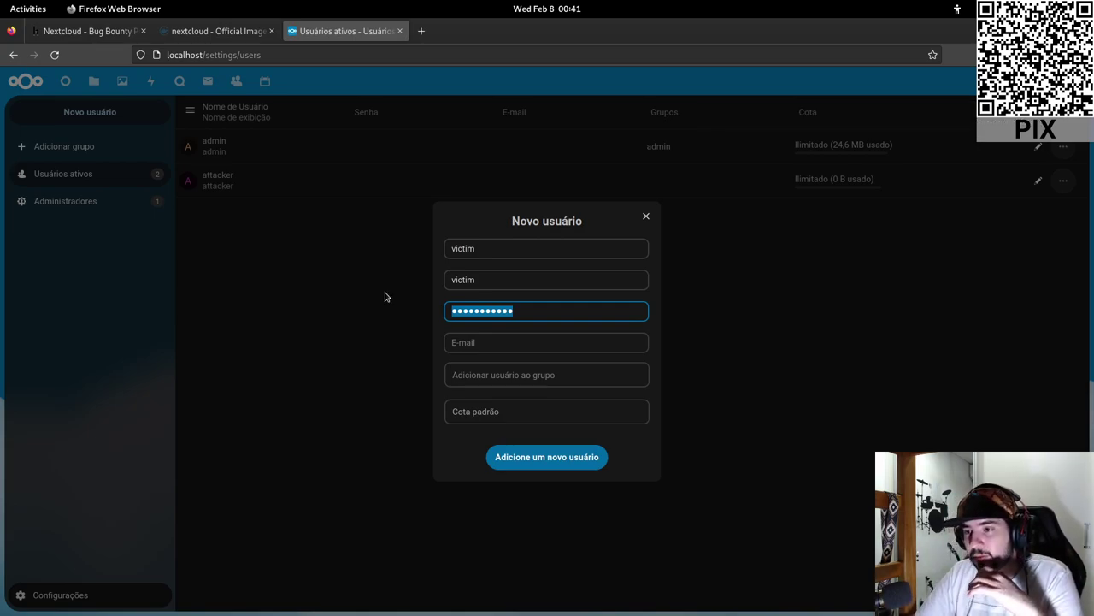
- Replace the Senha field's selected text with a new, shorter password for user victim
text(victim1)
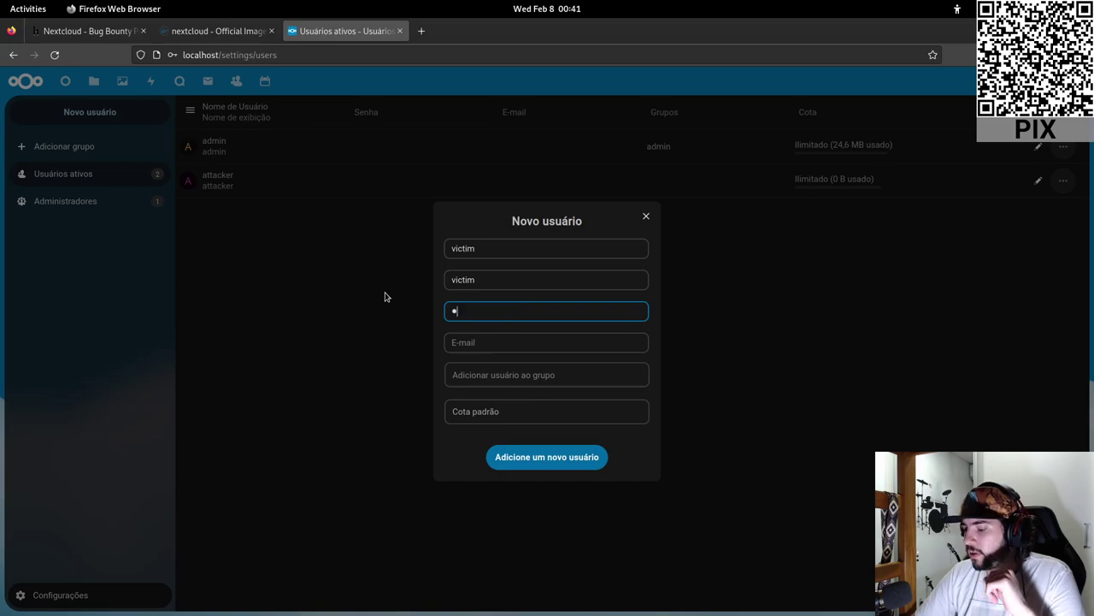
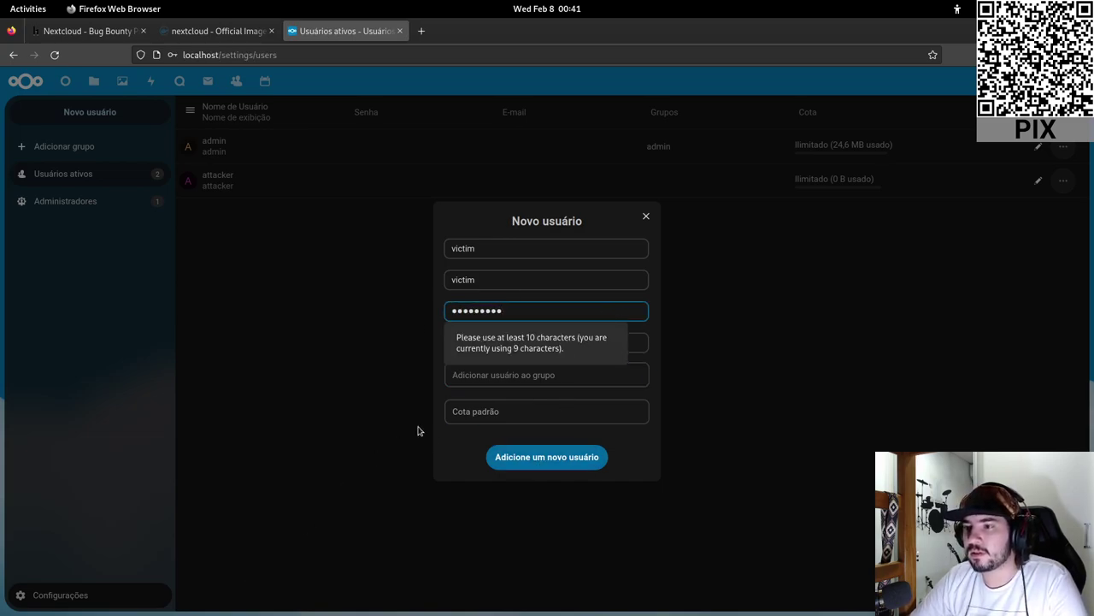
- Return to the Novo usuário password field to replace the too-short 9-character password for victim
click(531, 309)
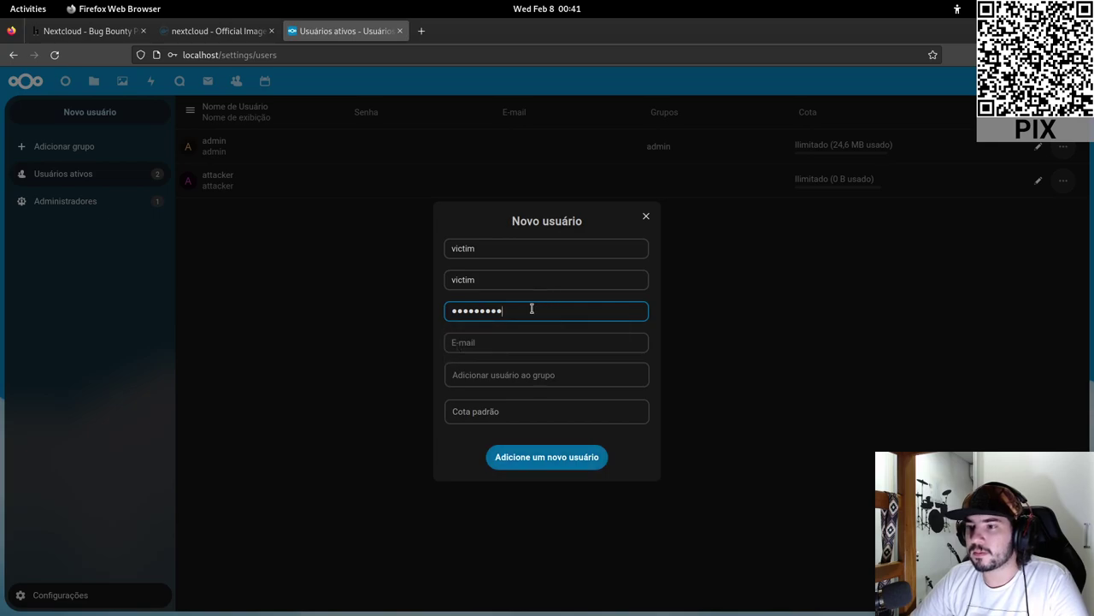
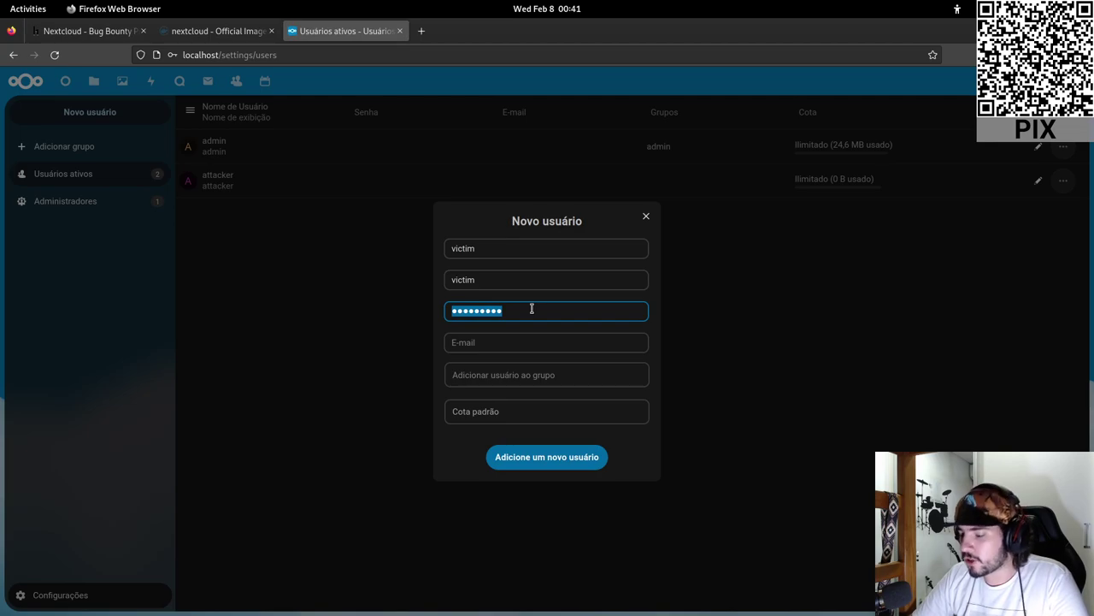
- Give user 'victim' a password of at least 10 characters and submit to create the account
text(victim123)
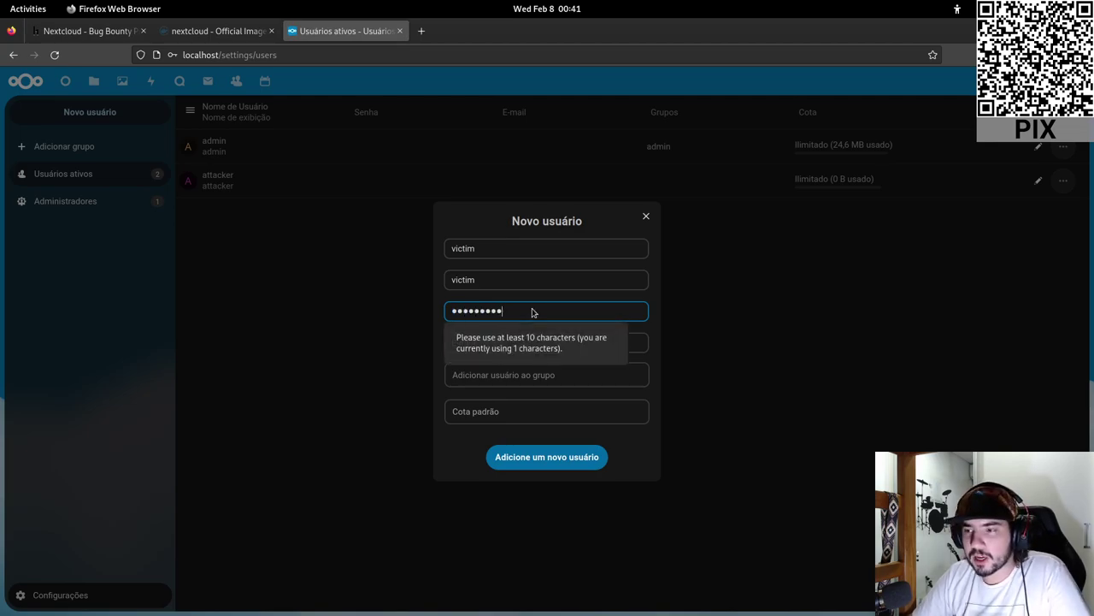
text(456)
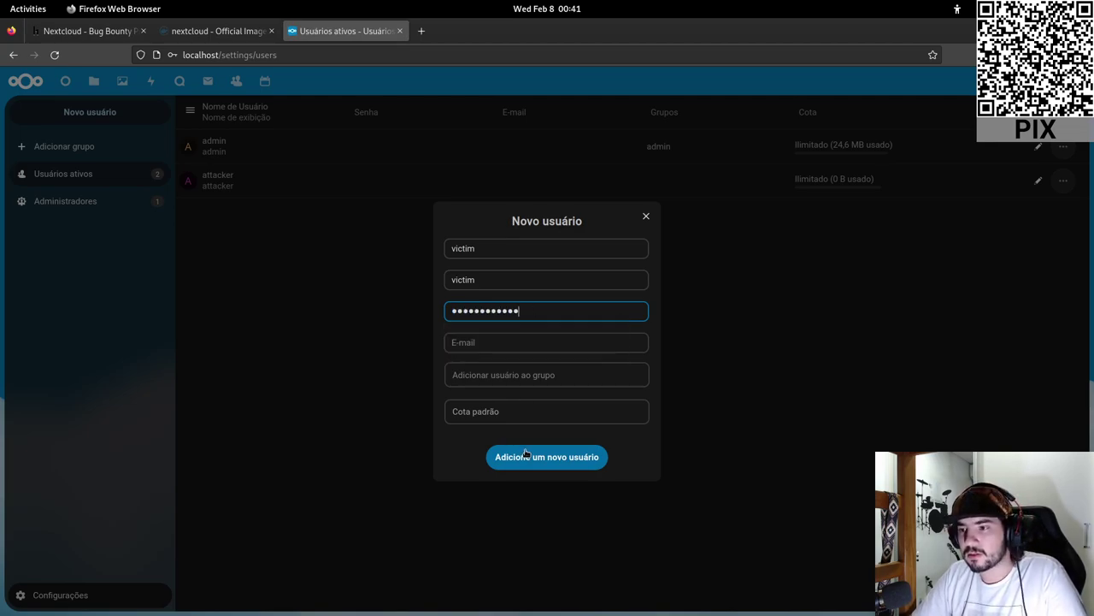
click(527, 454)
click(528, 455)
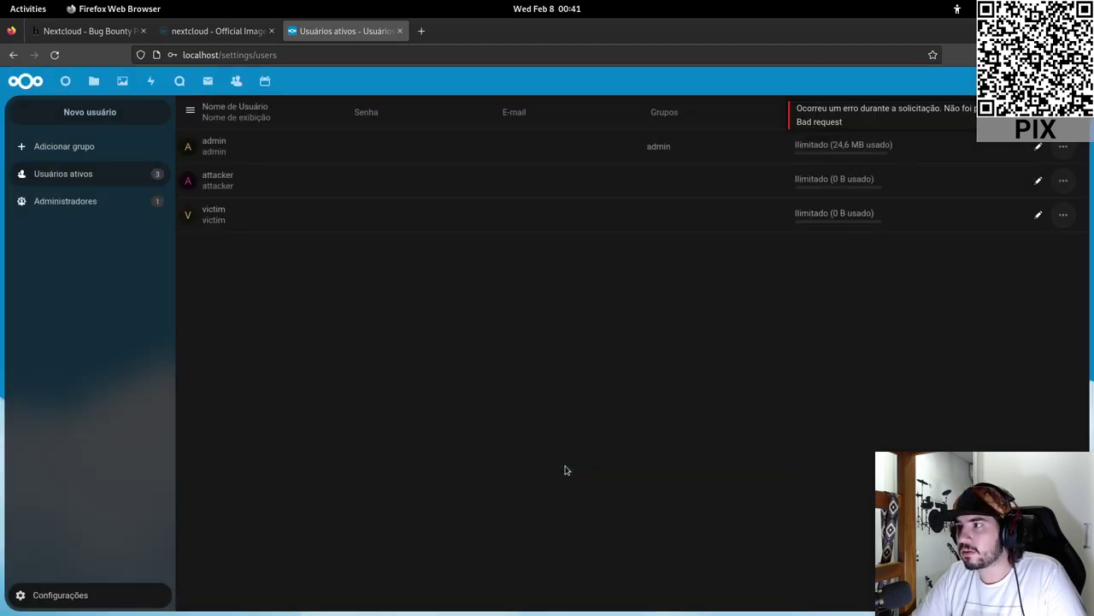
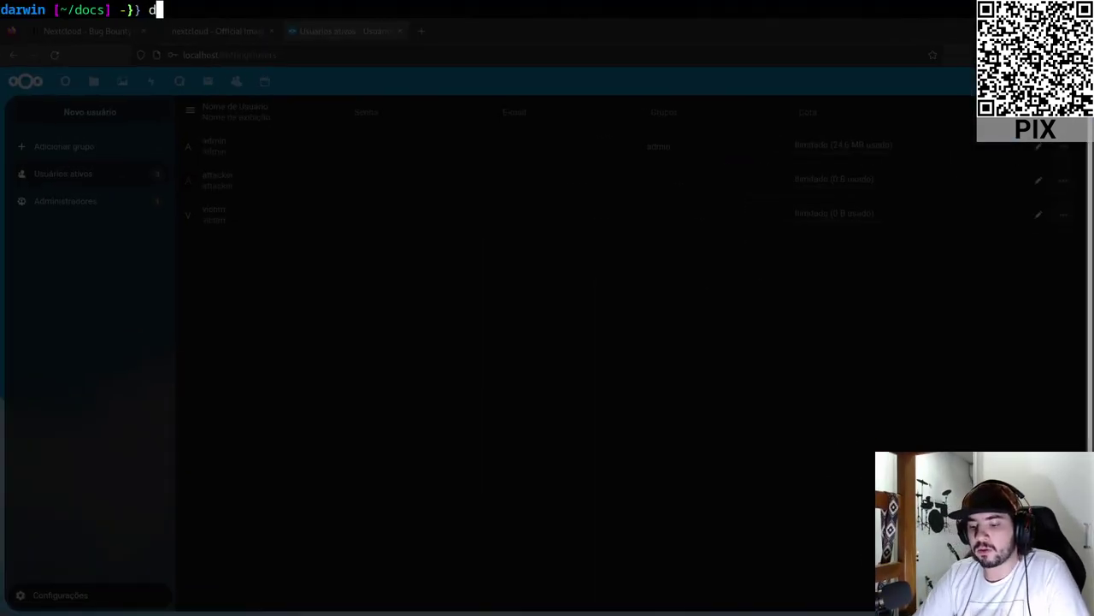
- Run docker ps to confirm the nextcloud:latest container is up, highlight its image name, then hide the terminal
text(ocker ps)
key(Return)
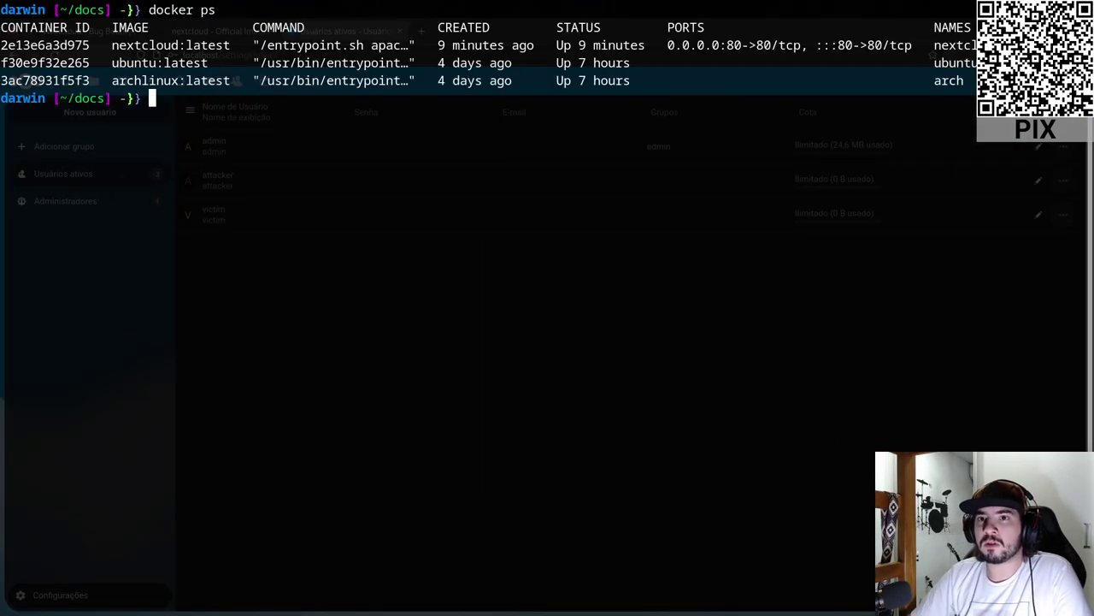
drag(112, 45, 227, 43)
key(F12)
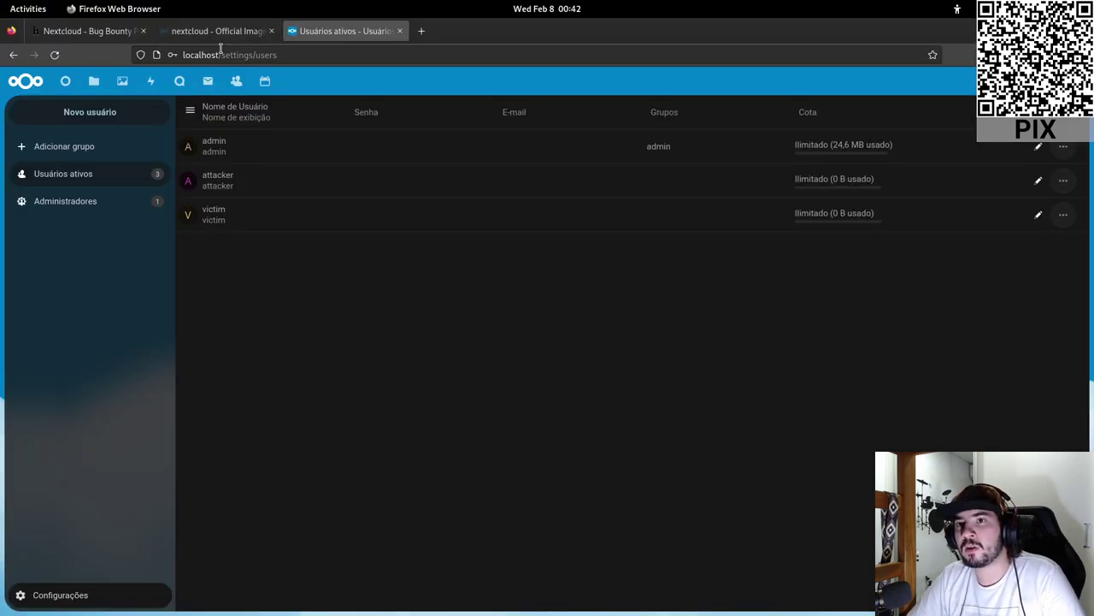
double_click(219, 53)
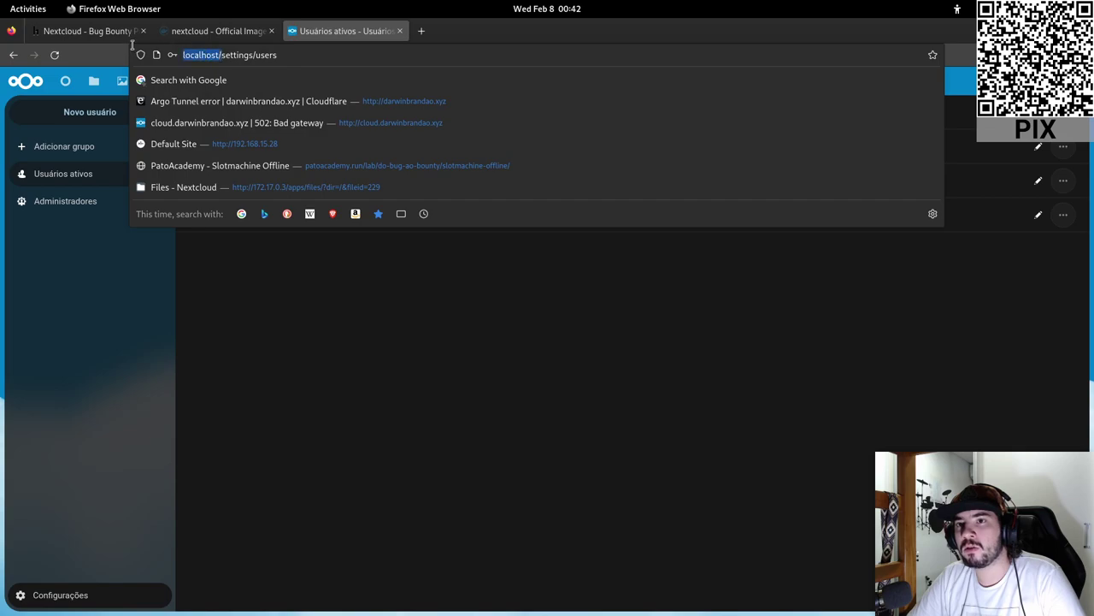
click(224, 54)
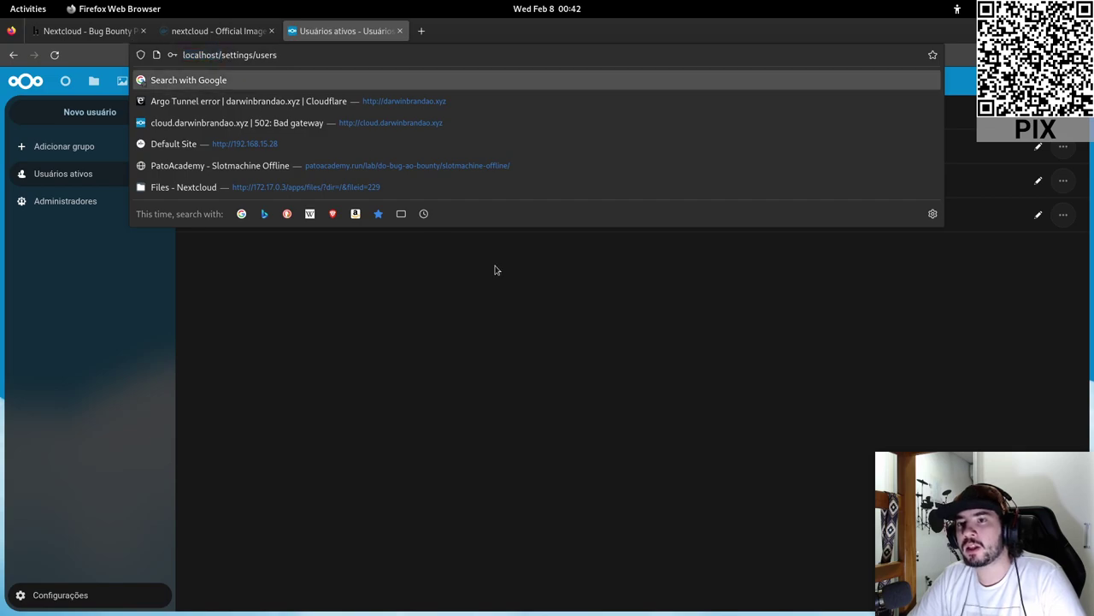
click(508, 333)
key(F12)
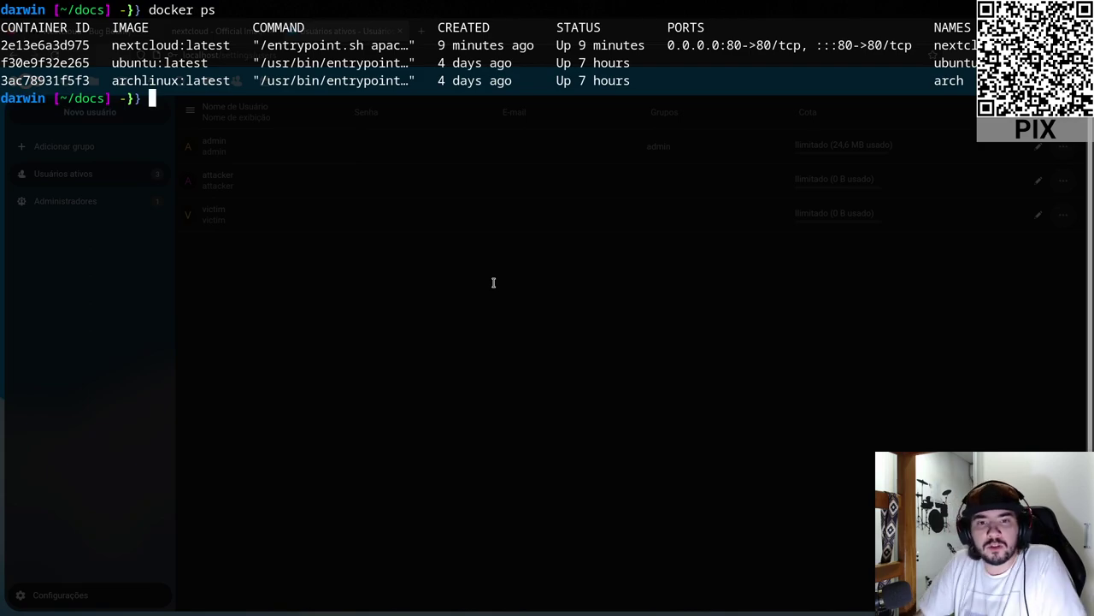
key(F12)
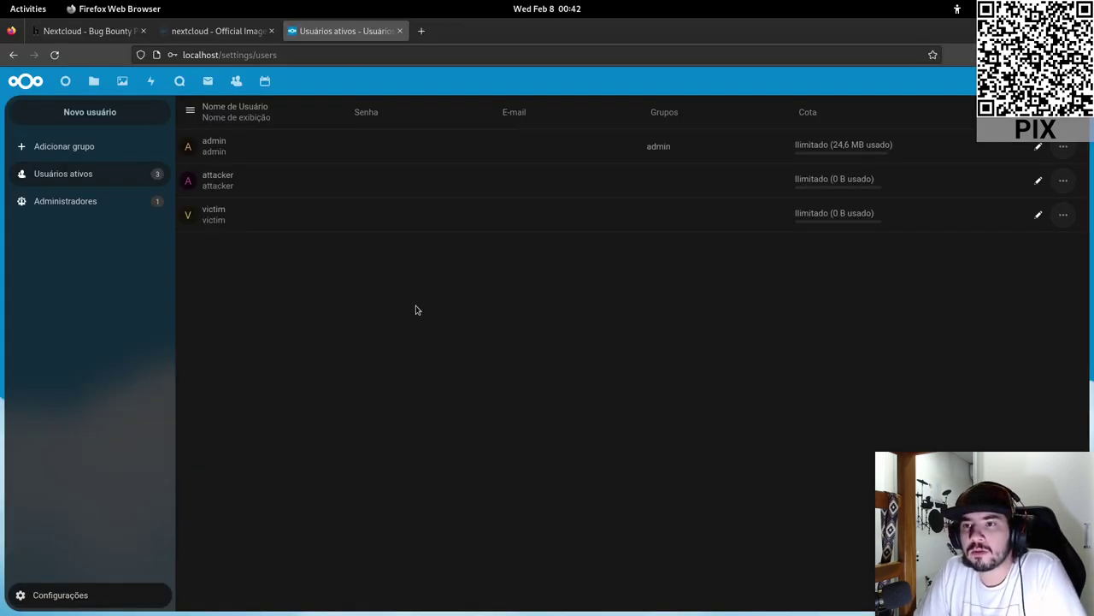